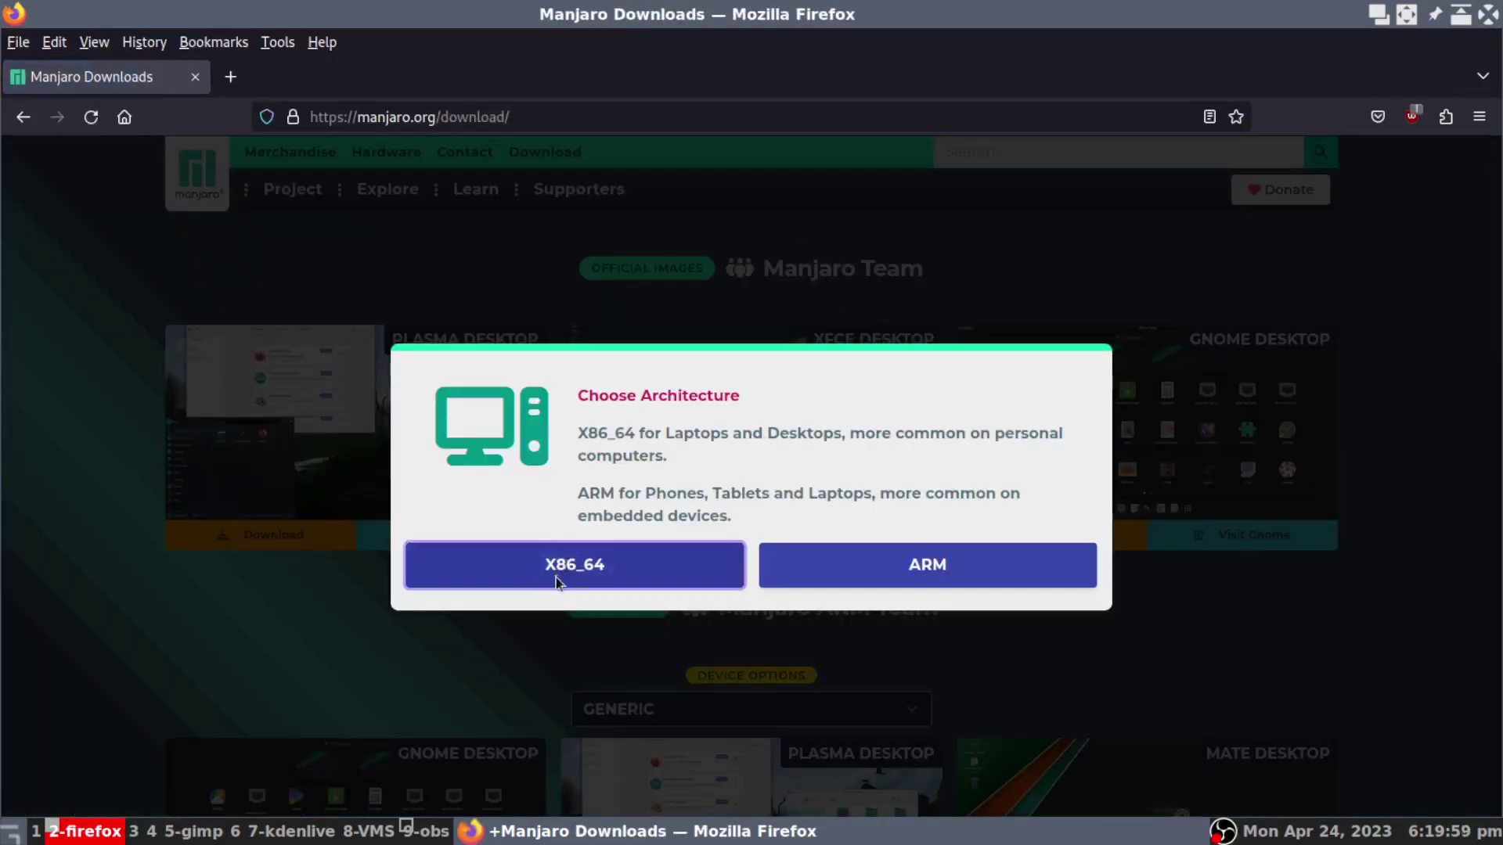
Step: Choose the x86_64 architecture on the Manjaro download page
{"action": "left_click", "coordinate": [557, 580]}
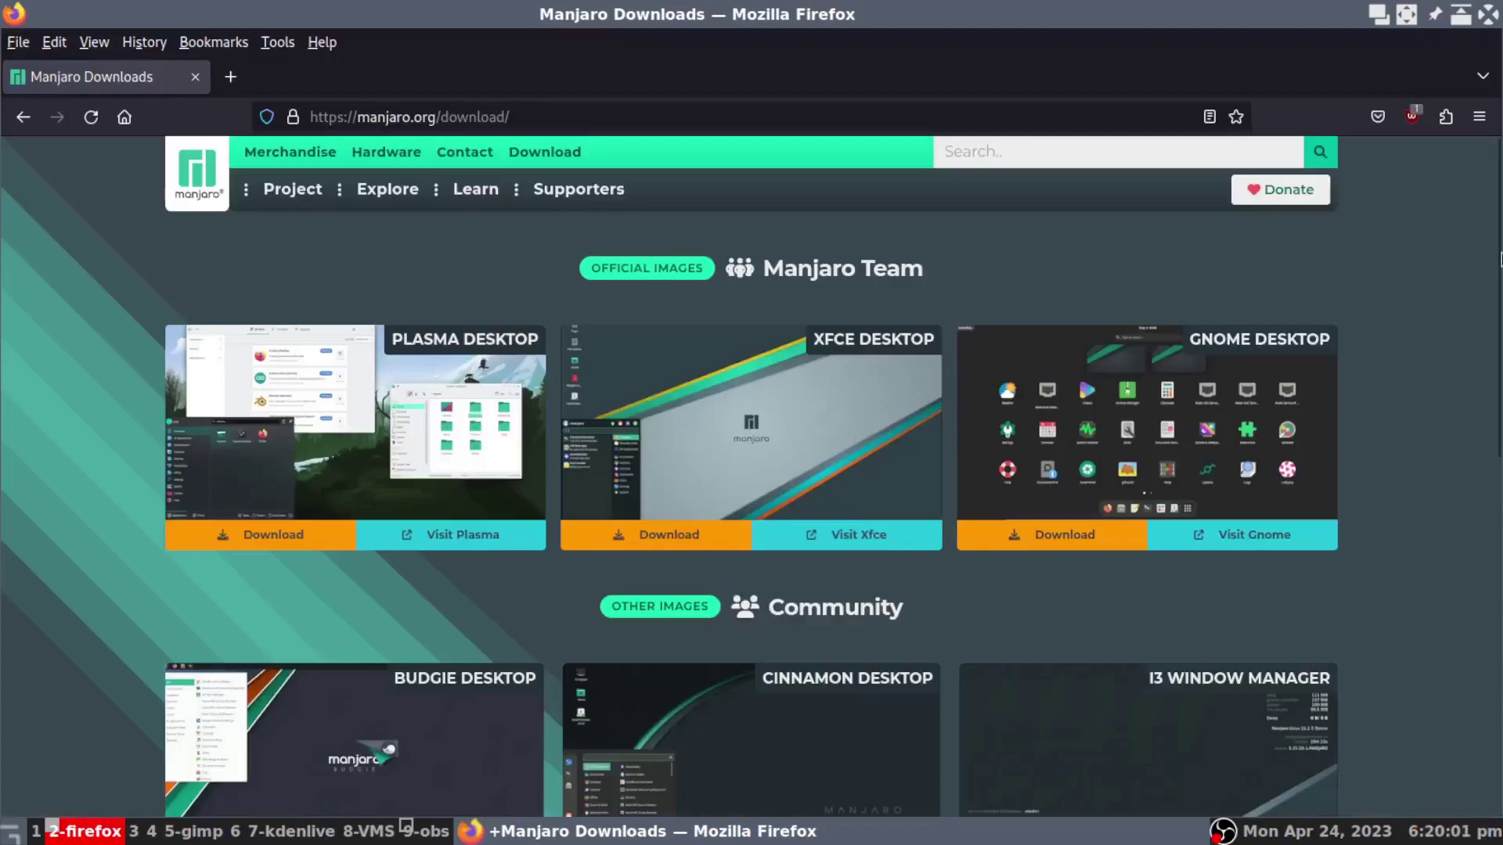
{"action": "scroll", "coordinate": [1493, 430], "scroll_direction": "down", "scroll_amount": 4}
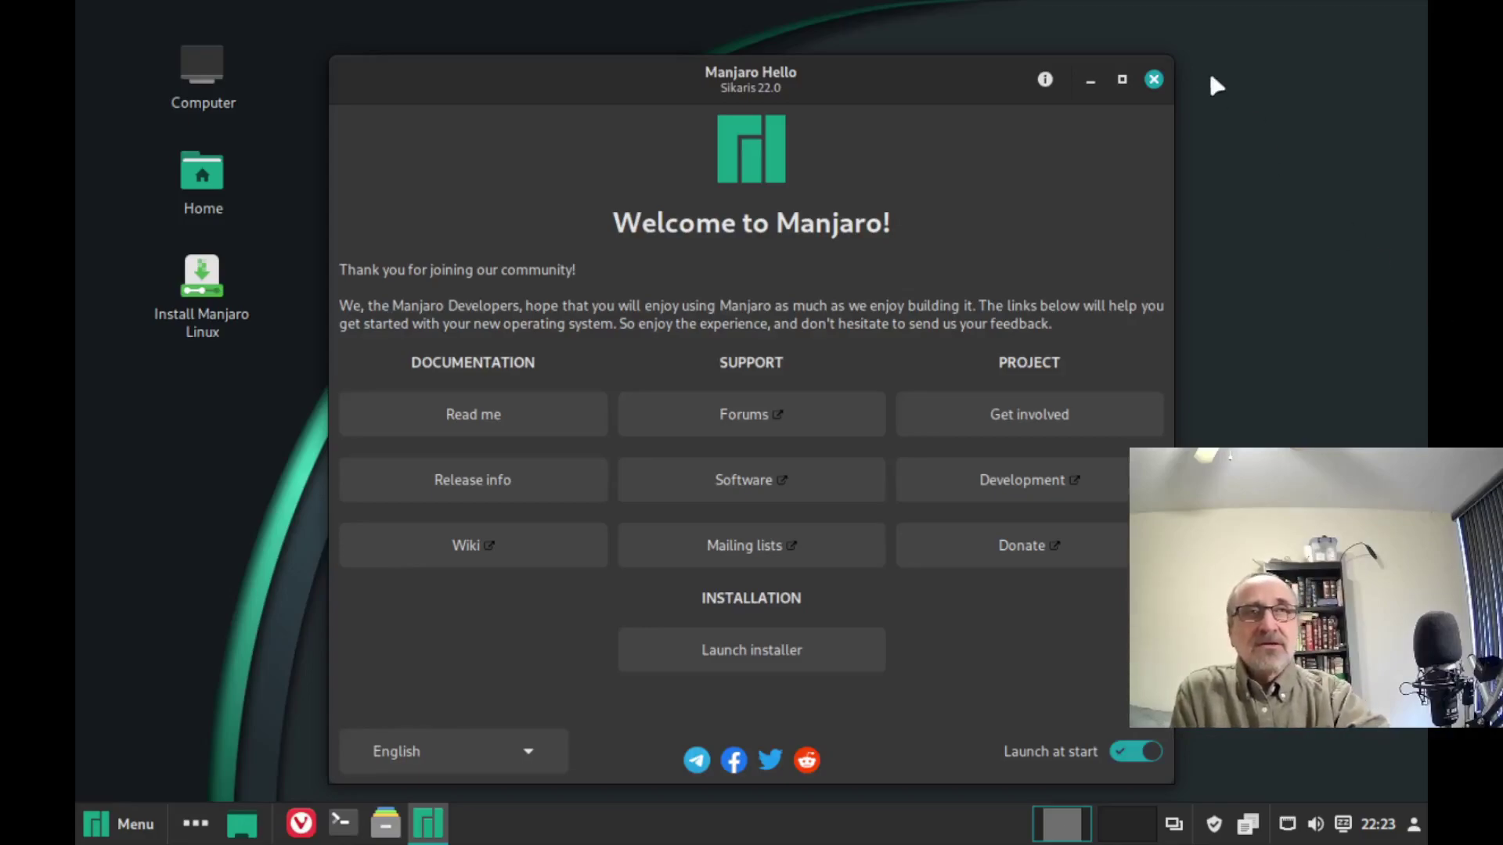
Step: Dismiss Manjaro Hello and launch the Manjaro Linux installer from the desktop, maximized
{"action": "left_click", "coordinate": [1154, 79]}
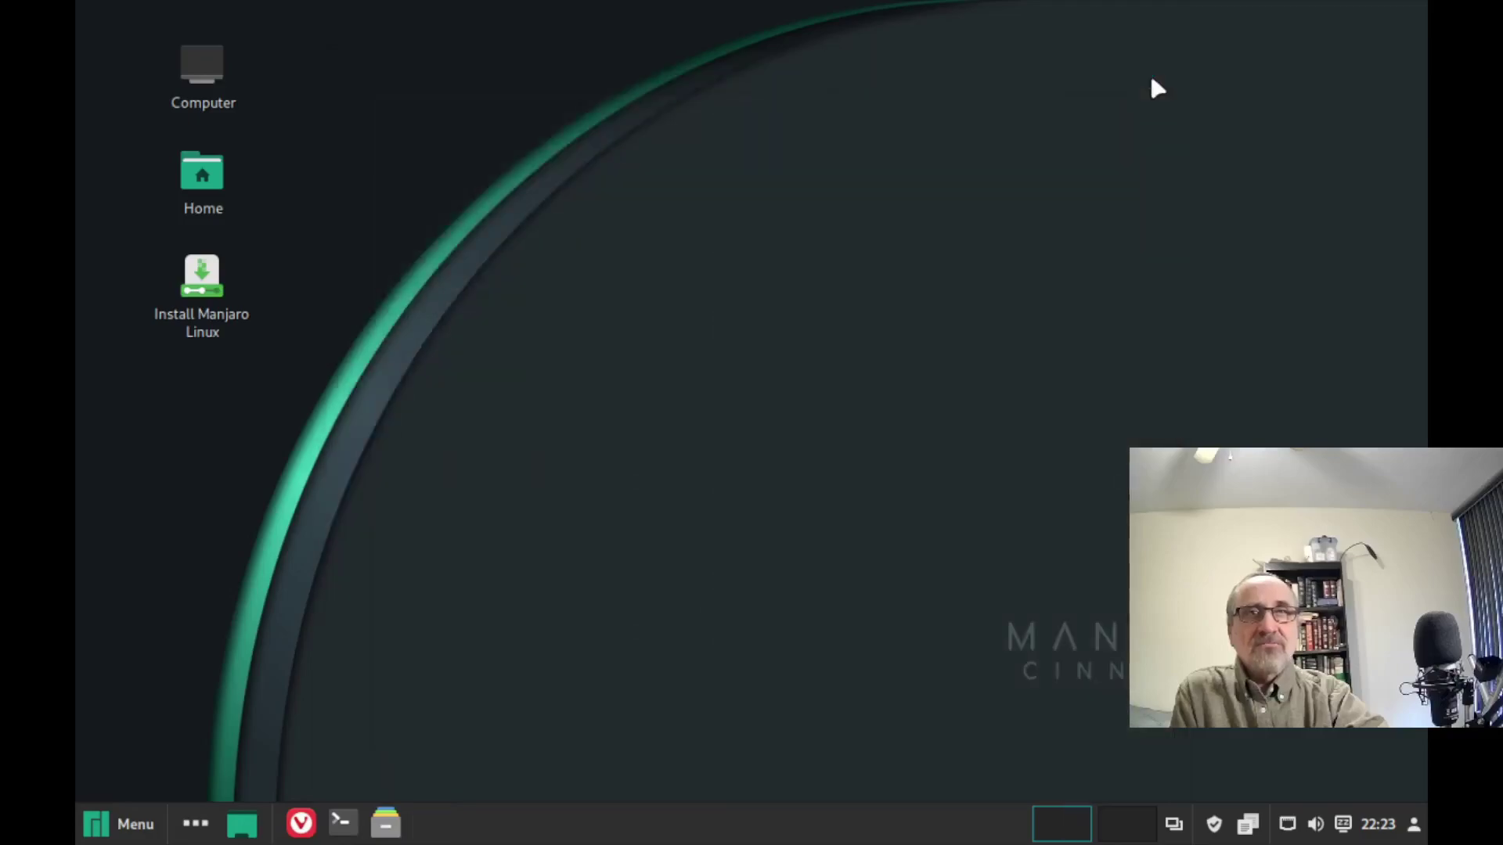
{"action": "double_click", "coordinate": [202, 291]}
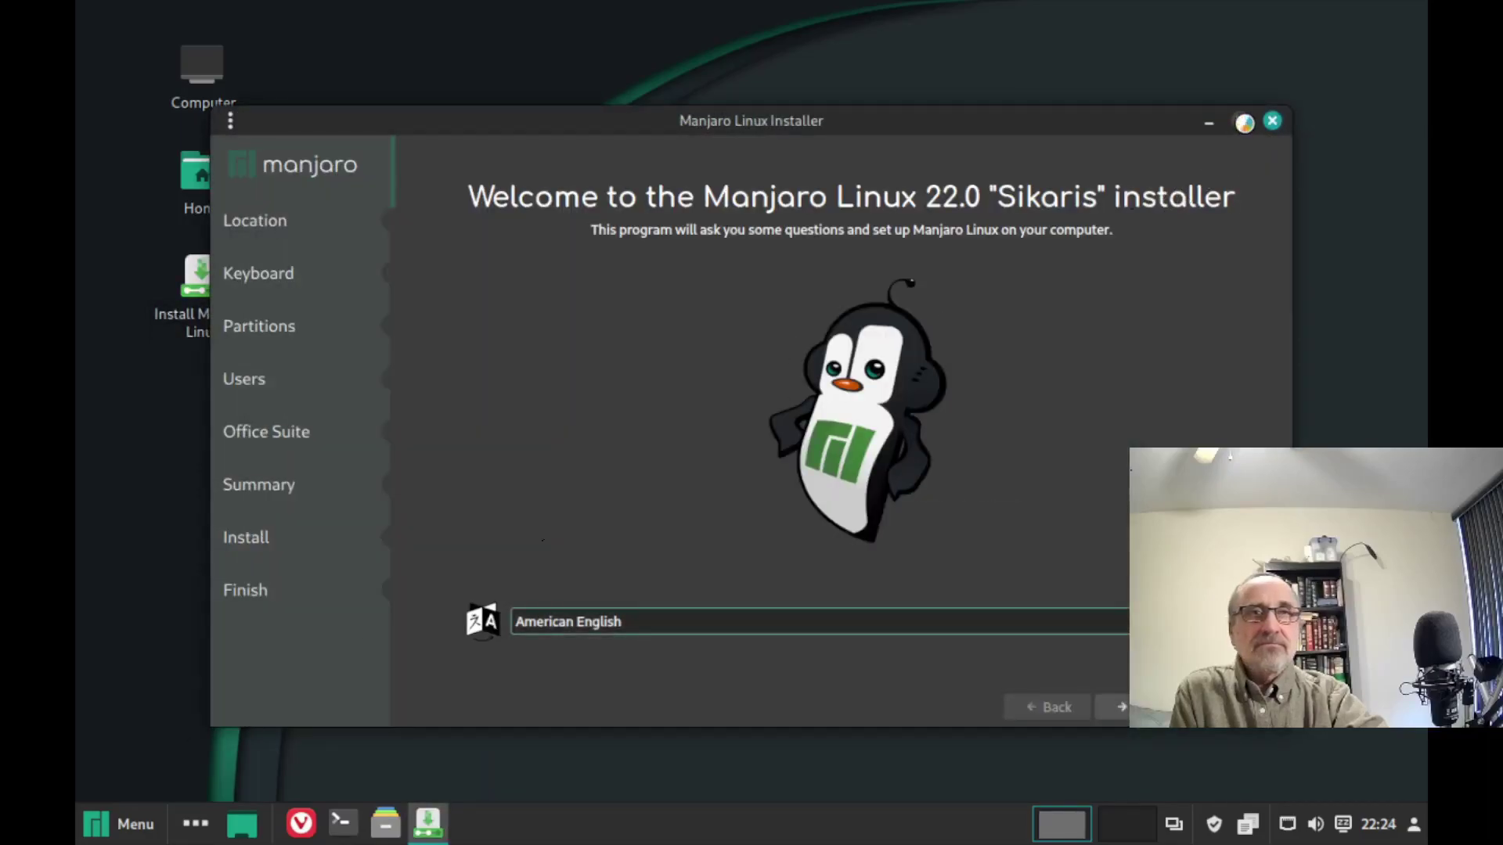
{"action": "left_click", "coordinate": [1245, 121]}
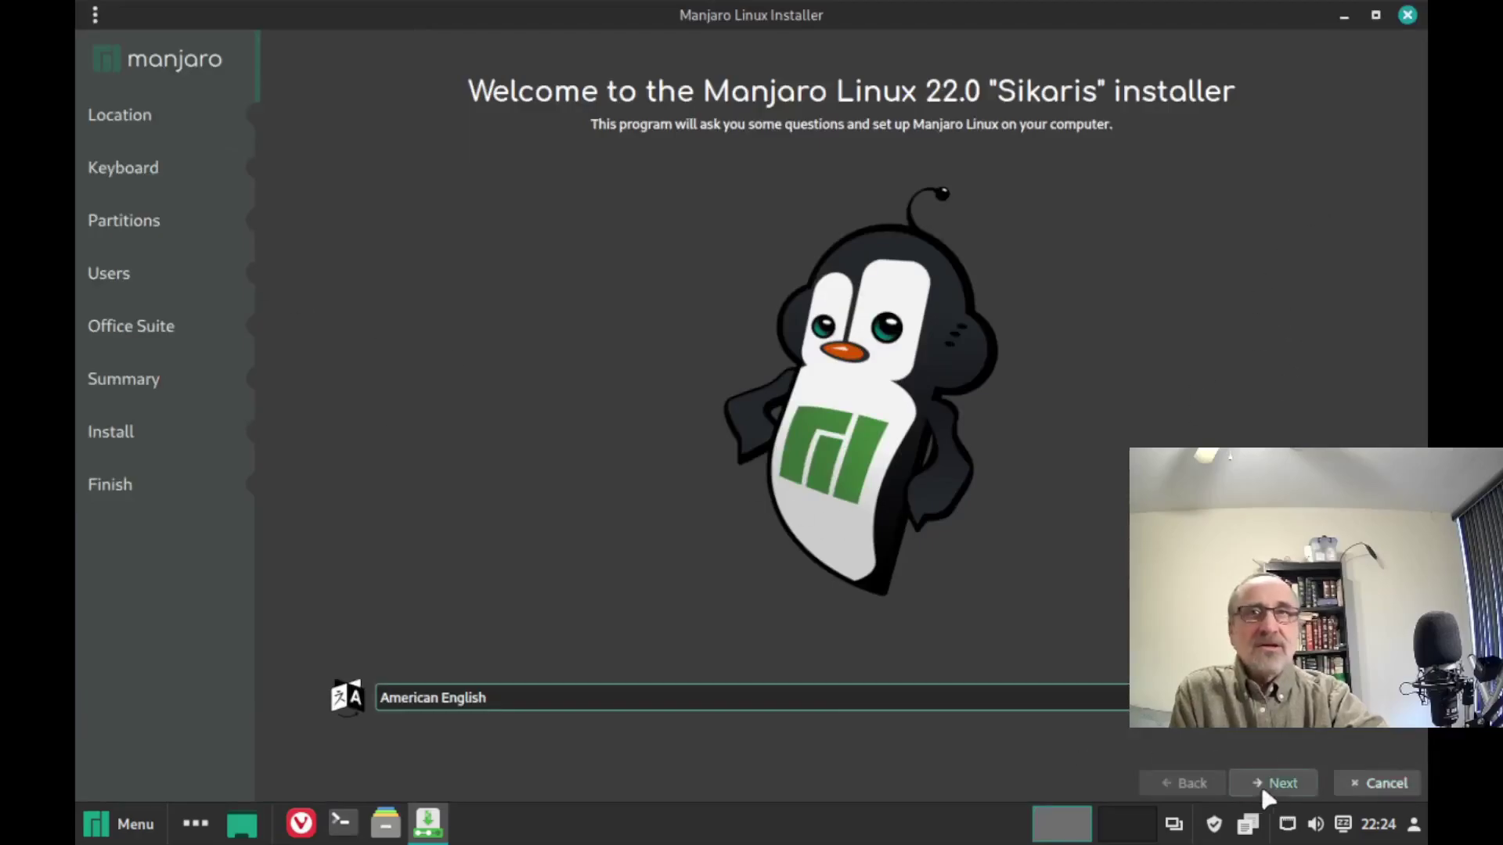
Step: Accept the default language and Toronto time zone, and set the keyboard to French (Canada) > English (Canada)
{"action": "left_click", "coordinate": [1282, 784]}
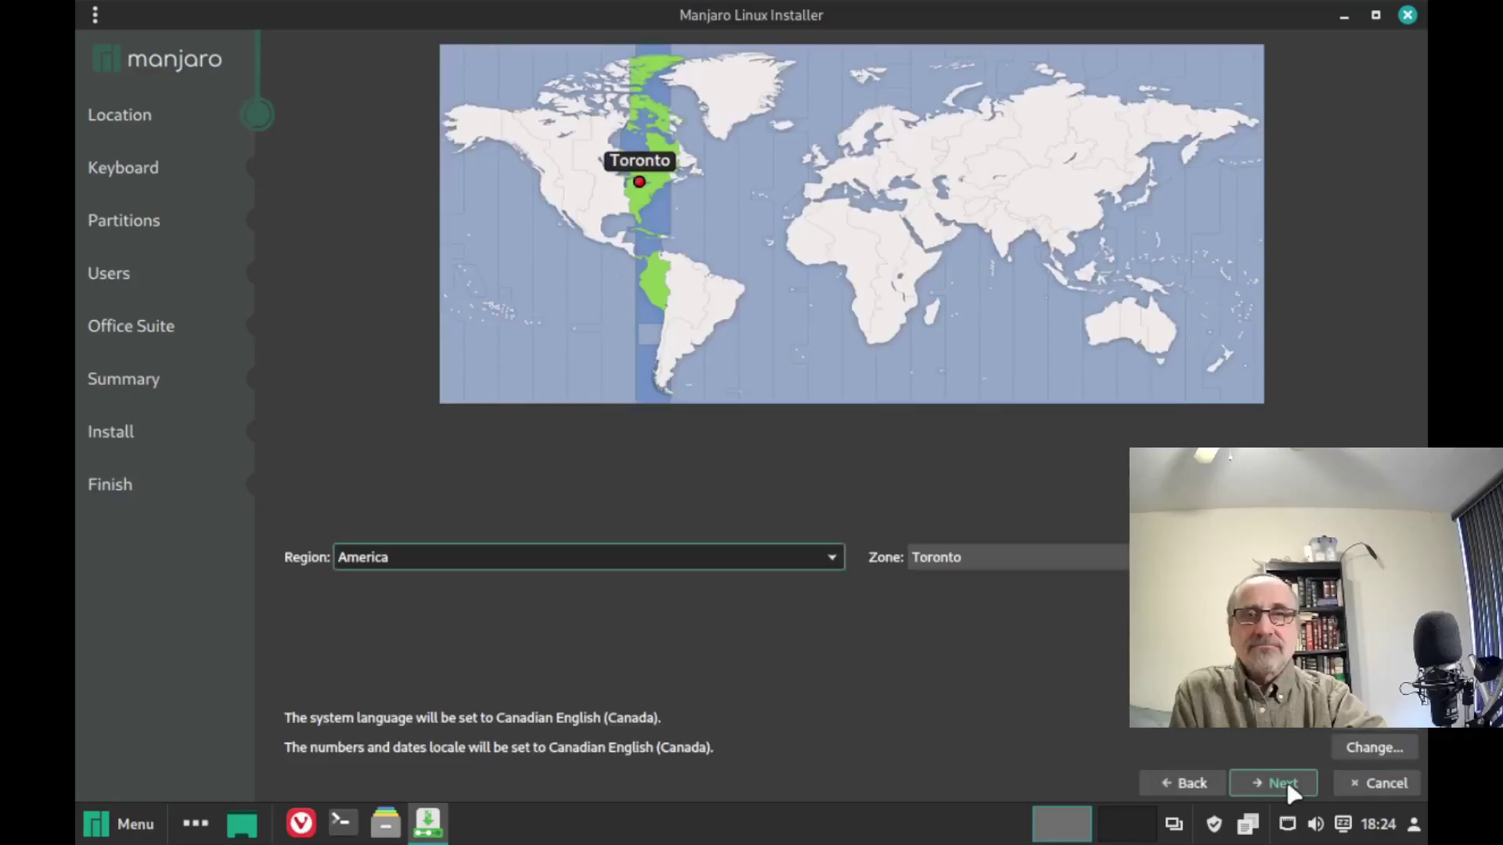
{"action": "left_click", "coordinate": [1286, 783]}
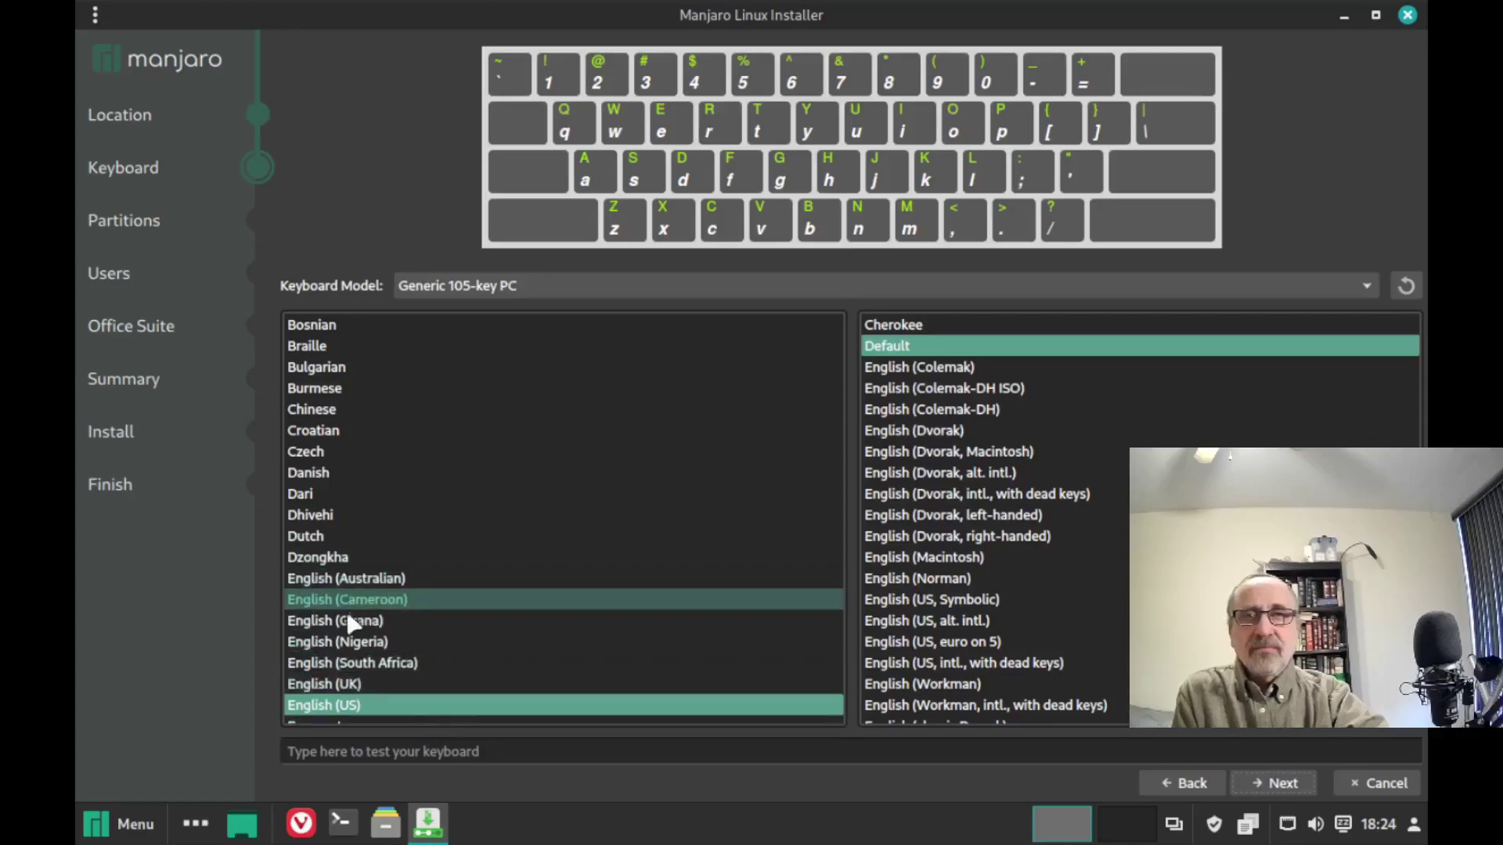
{"action": "scroll", "coordinate": [352, 610], "scroll_direction": "down", "scroll_amount": 7}
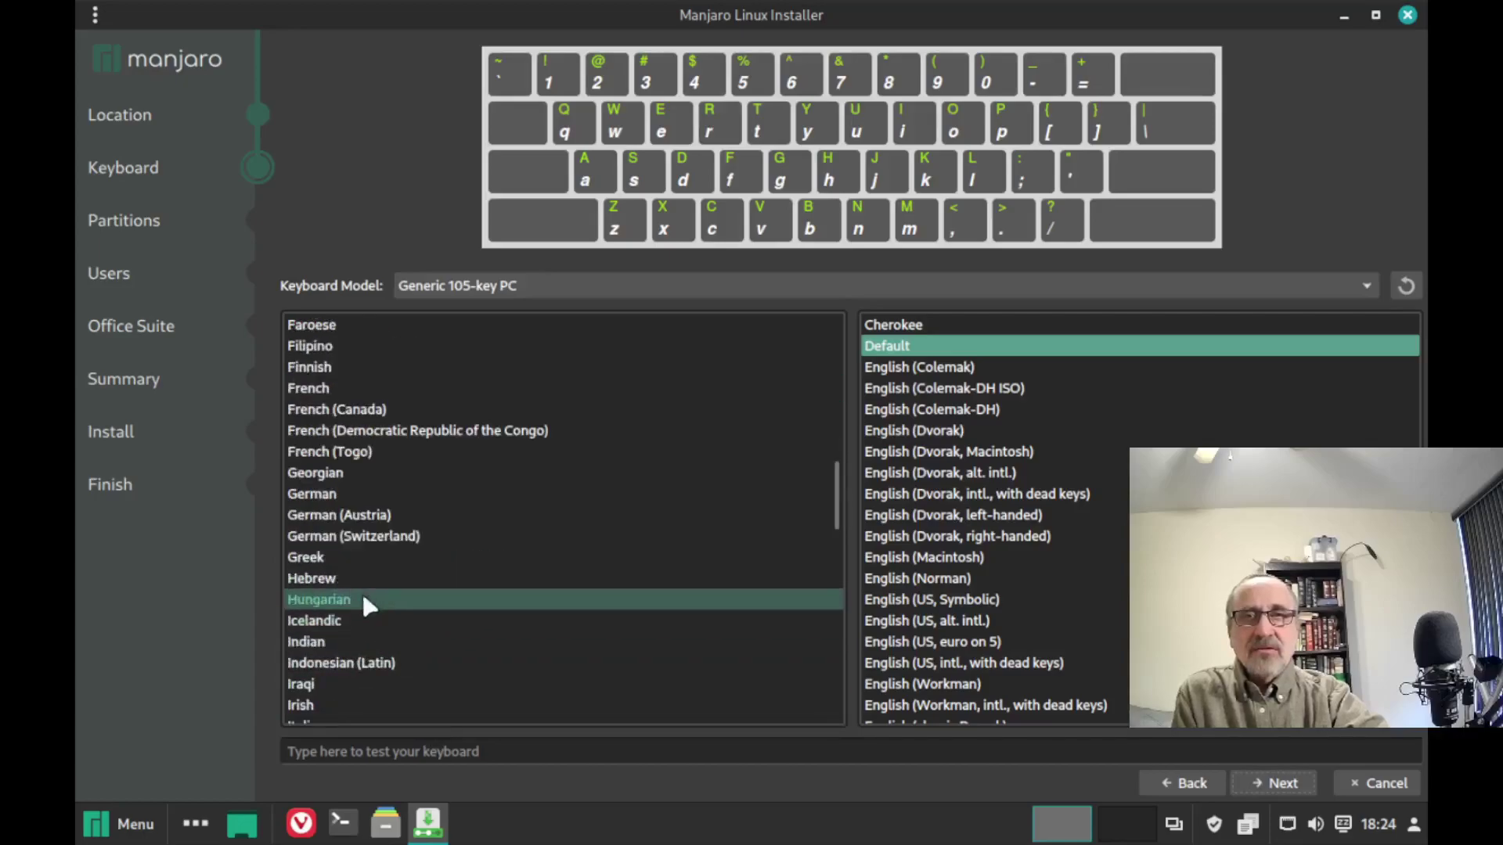
{"action": "left_click", "coordinate": [355, 409]}
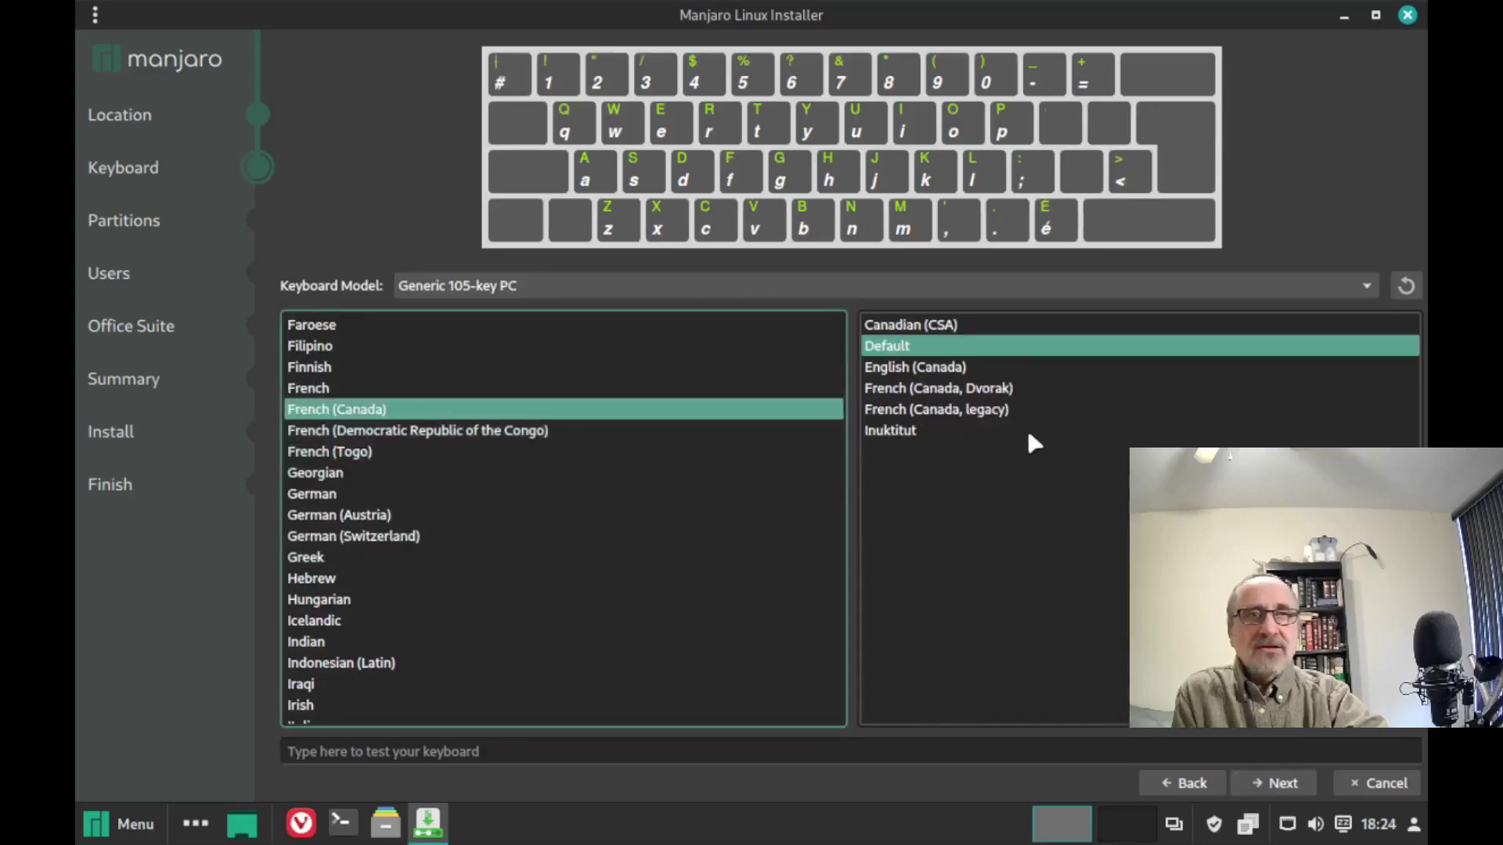
{"action": "left_click", "coordinate": [955, 374]}
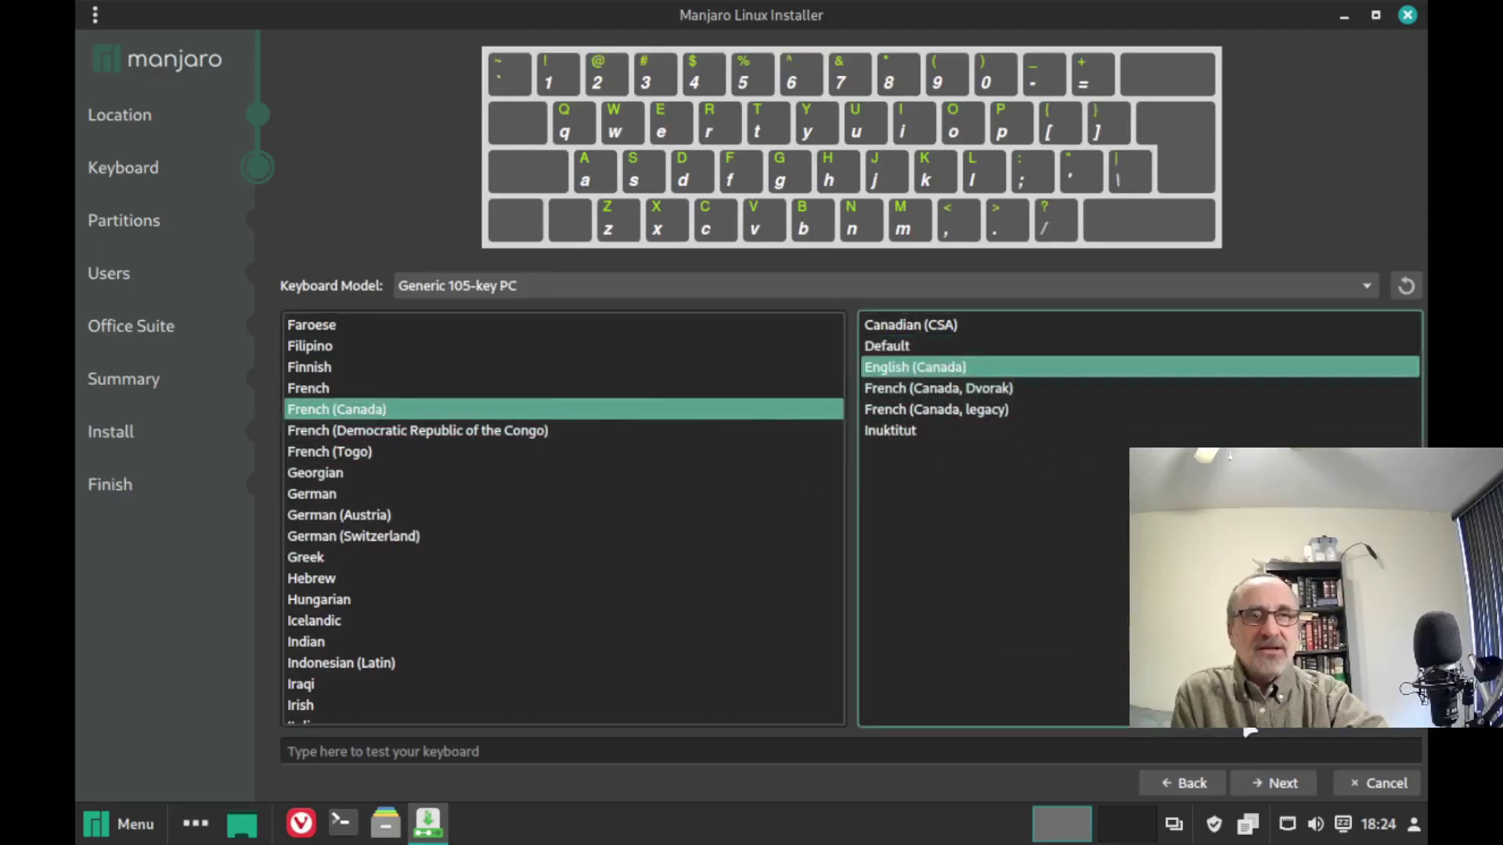
{"action": "left_click", "coordinate": [1283, 783]}
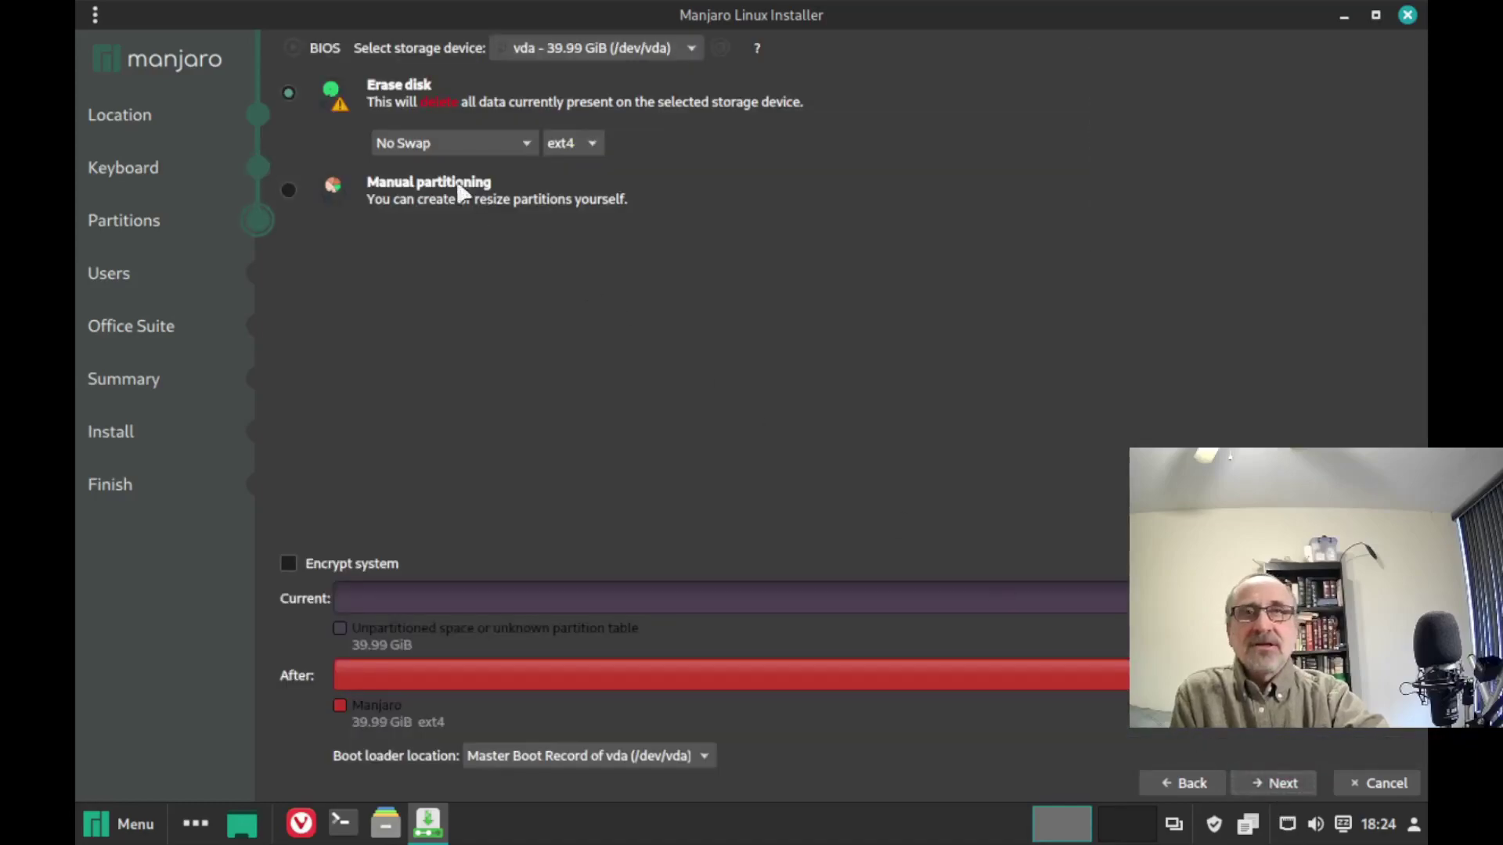
Step: Erase the disk with No Swap as the partitioning choice
{"action": "left_click", "coordinate": [516, 145]}
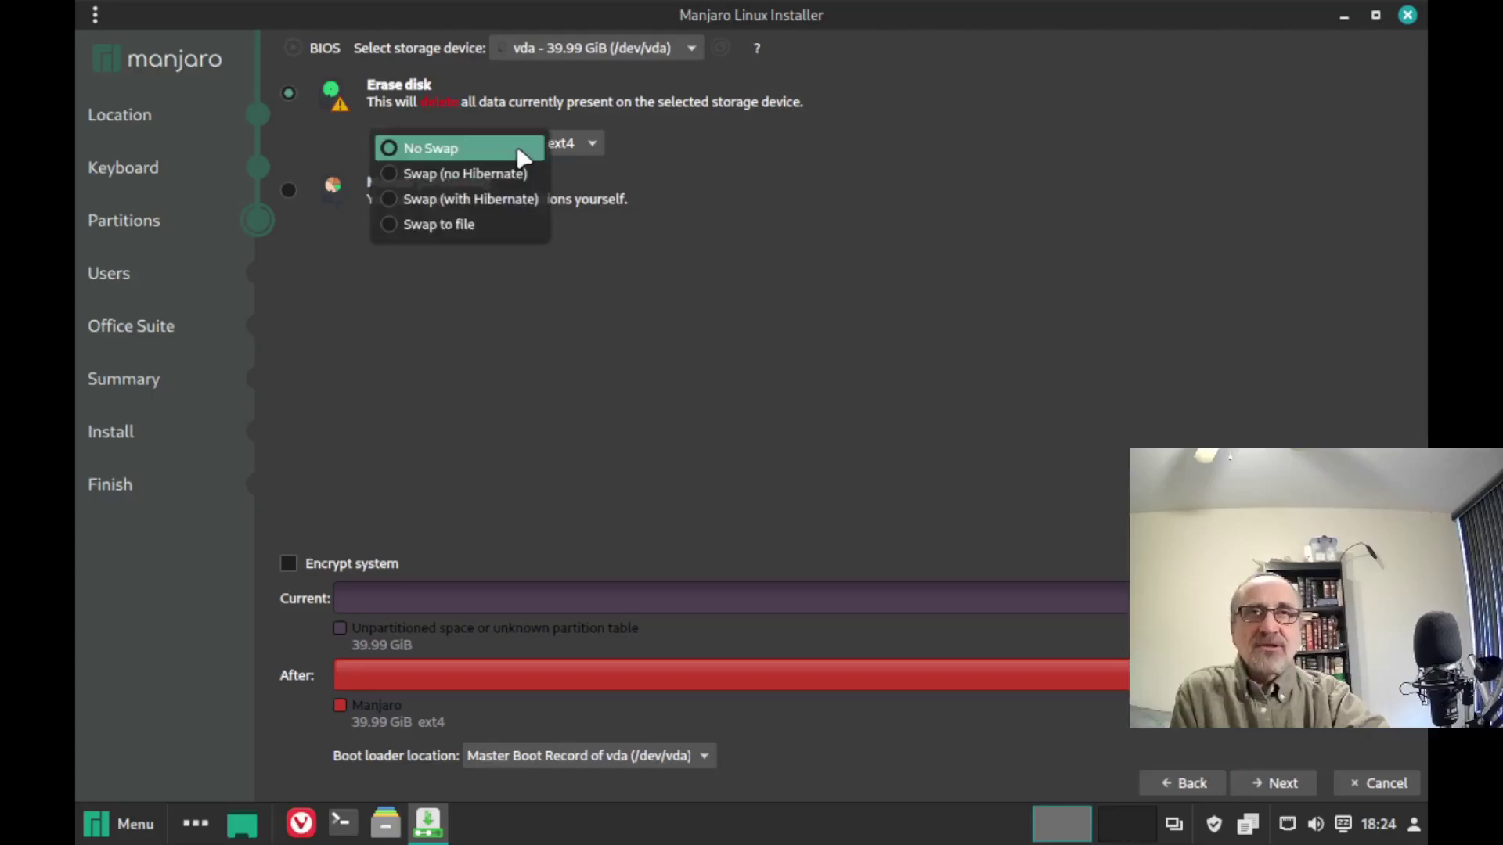
{"action": "left_click", "coordinate": [736, 186]}
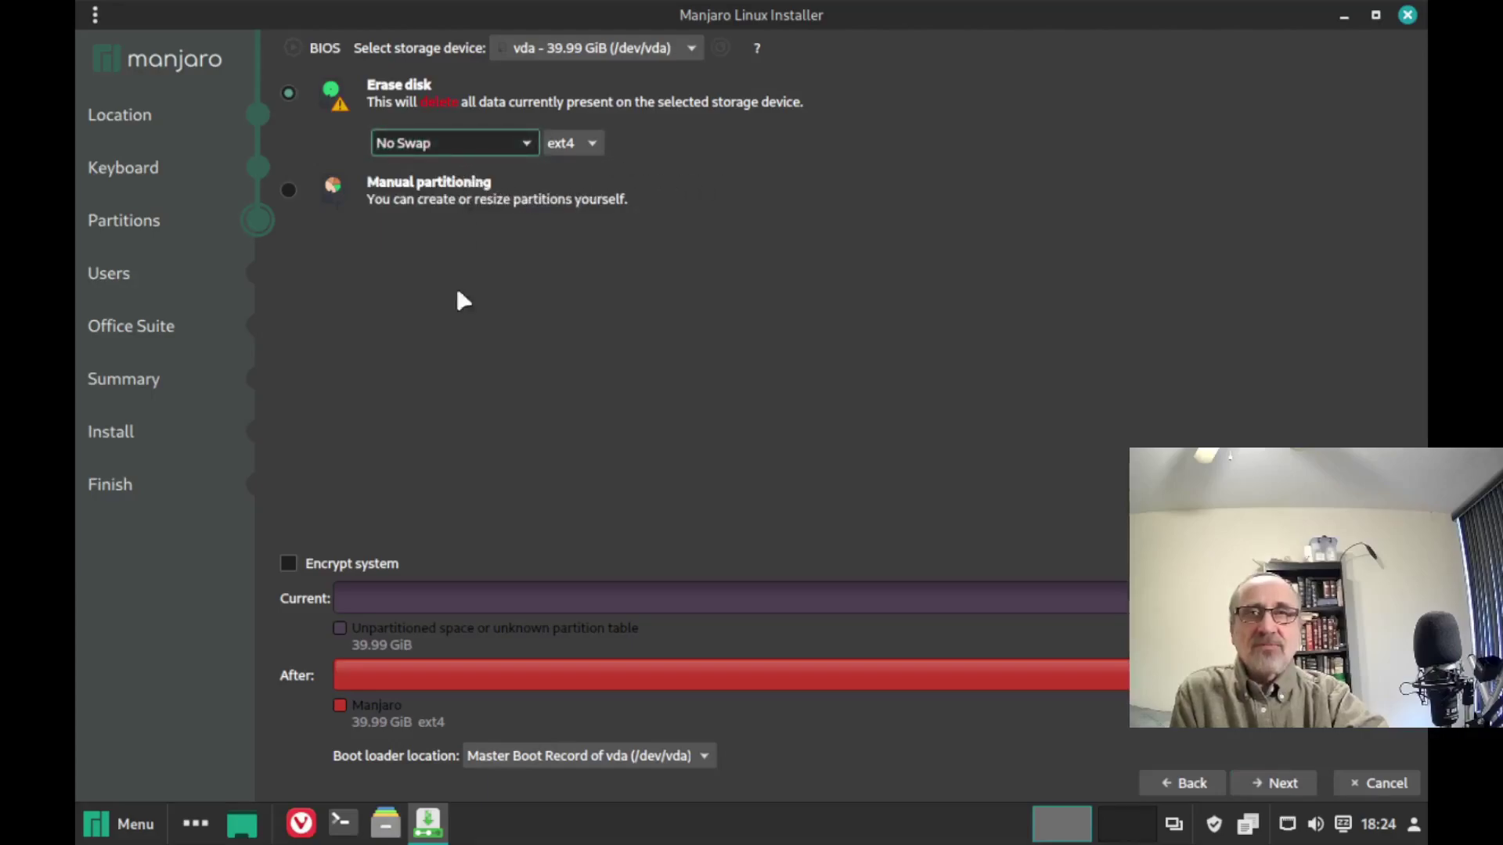
{"action": "left_click", "coordinate": [1282, 783]}
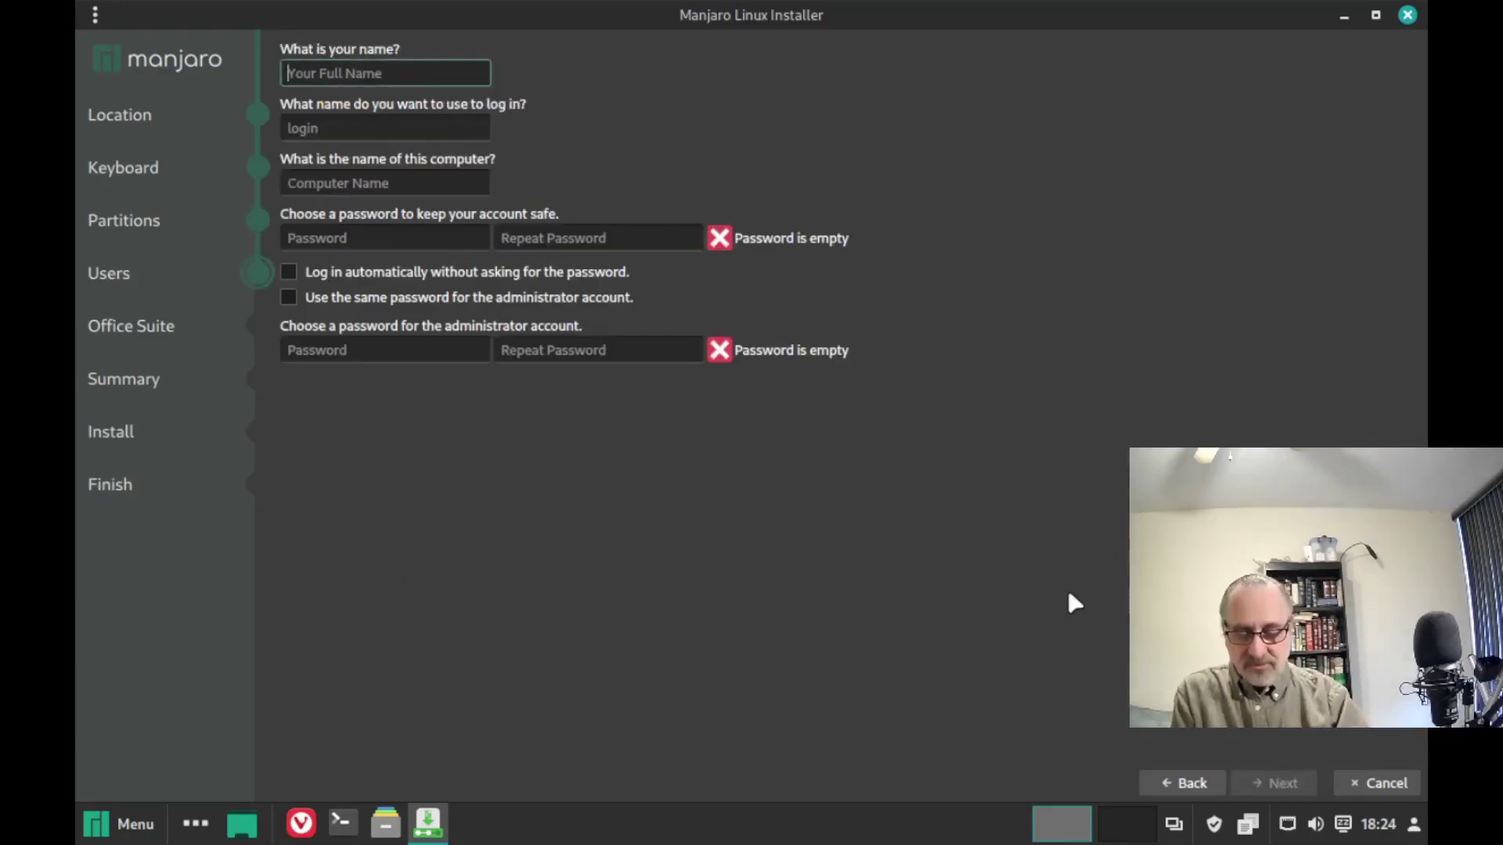
{"action": "type", "text": "e"}
Step: Correct the user's name and replace the suggested computer name with manjcinnamonvideo
{"action": "key", "text": "BackSpace"}
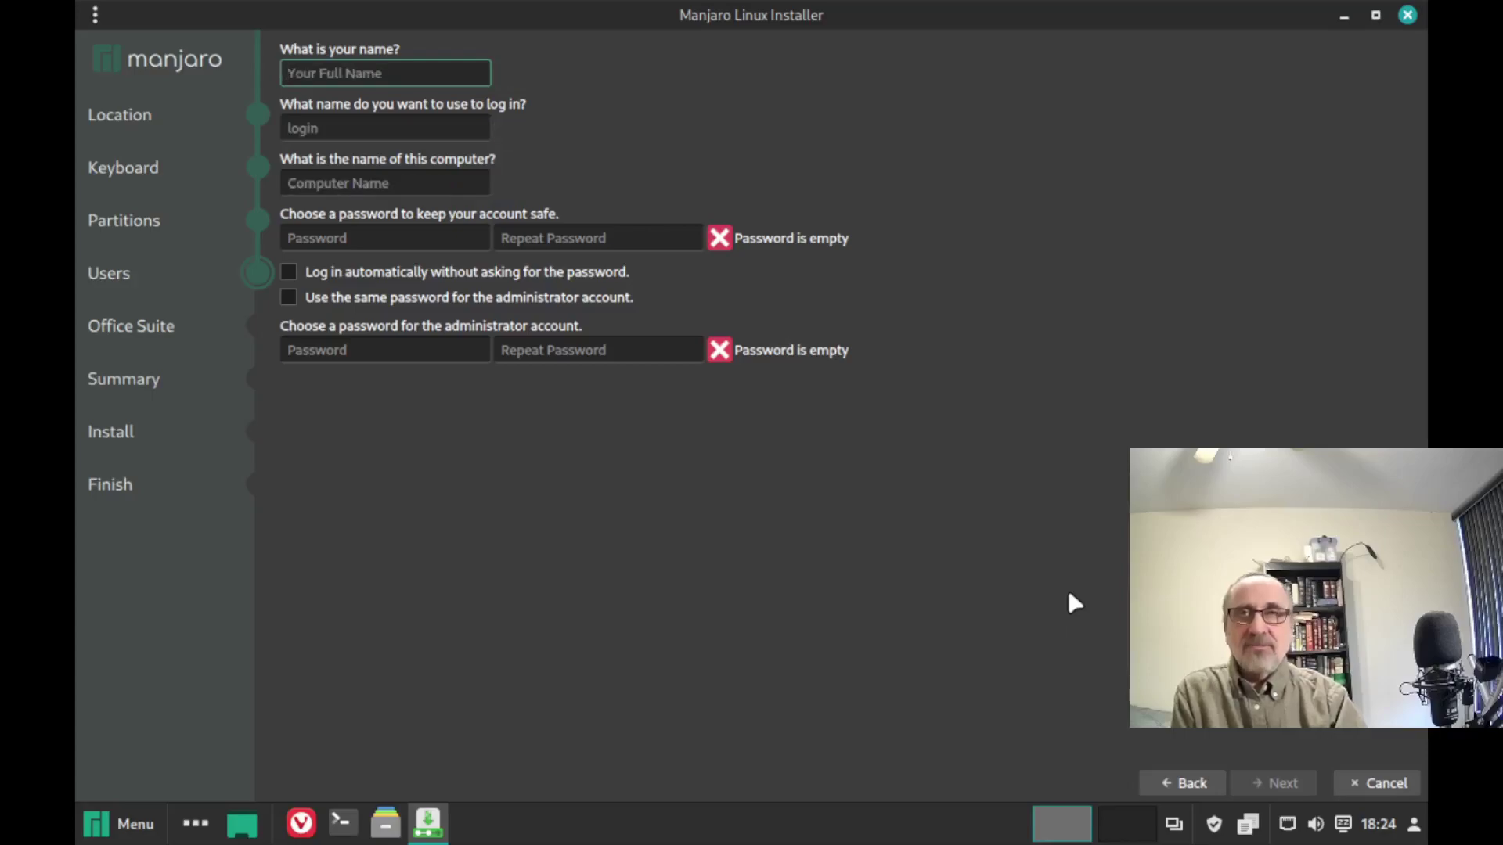
{"action": "type", "text": "mench"}
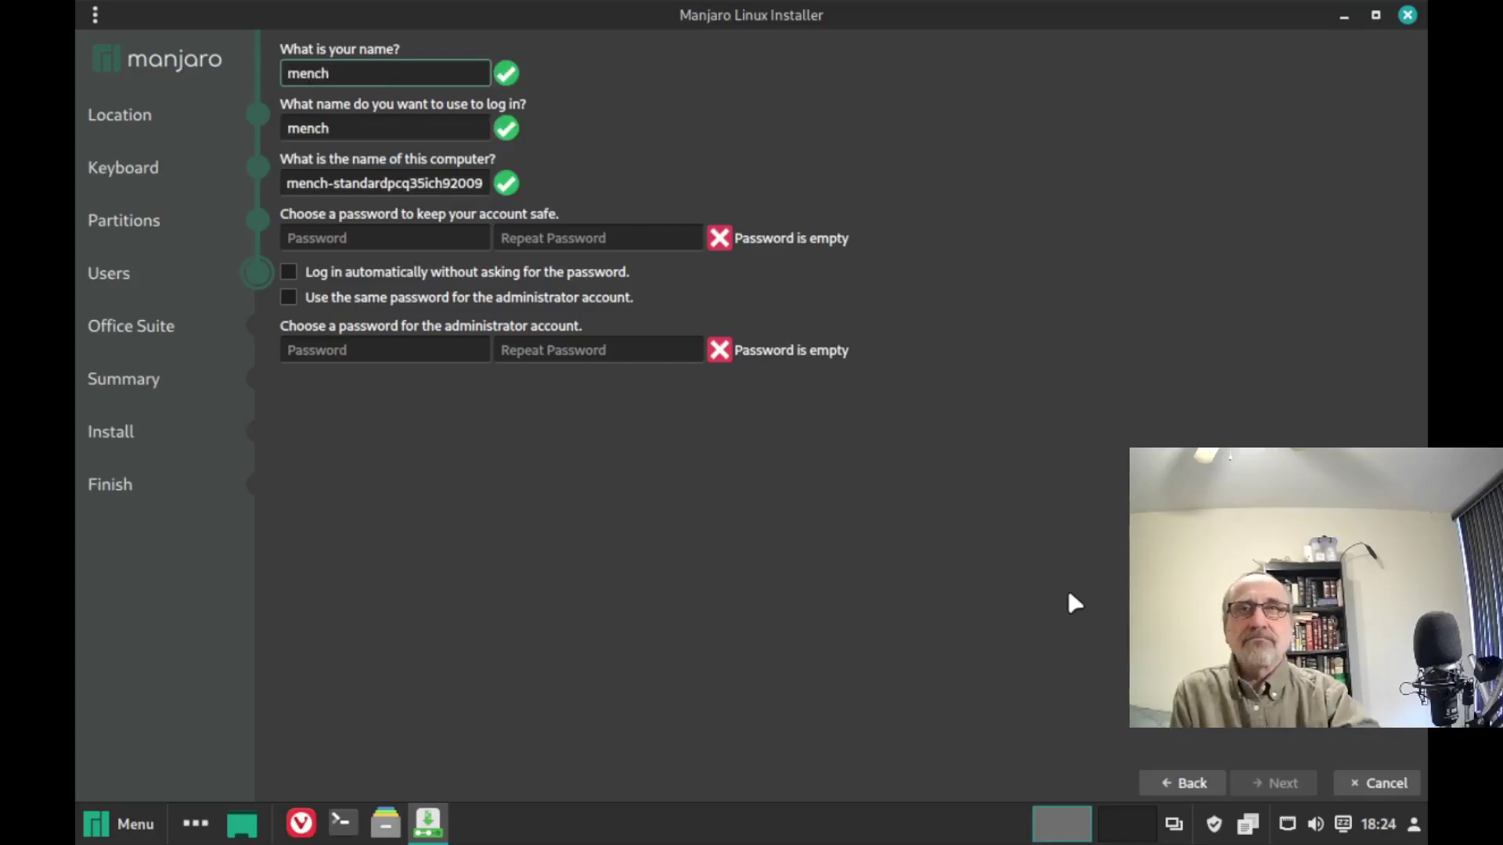
{"action": "left_click", "coordinate": [478, 178]}
{"action": "left_click_drag", "start_coordinate": [482, 176], "coordinate": [134, 176]}
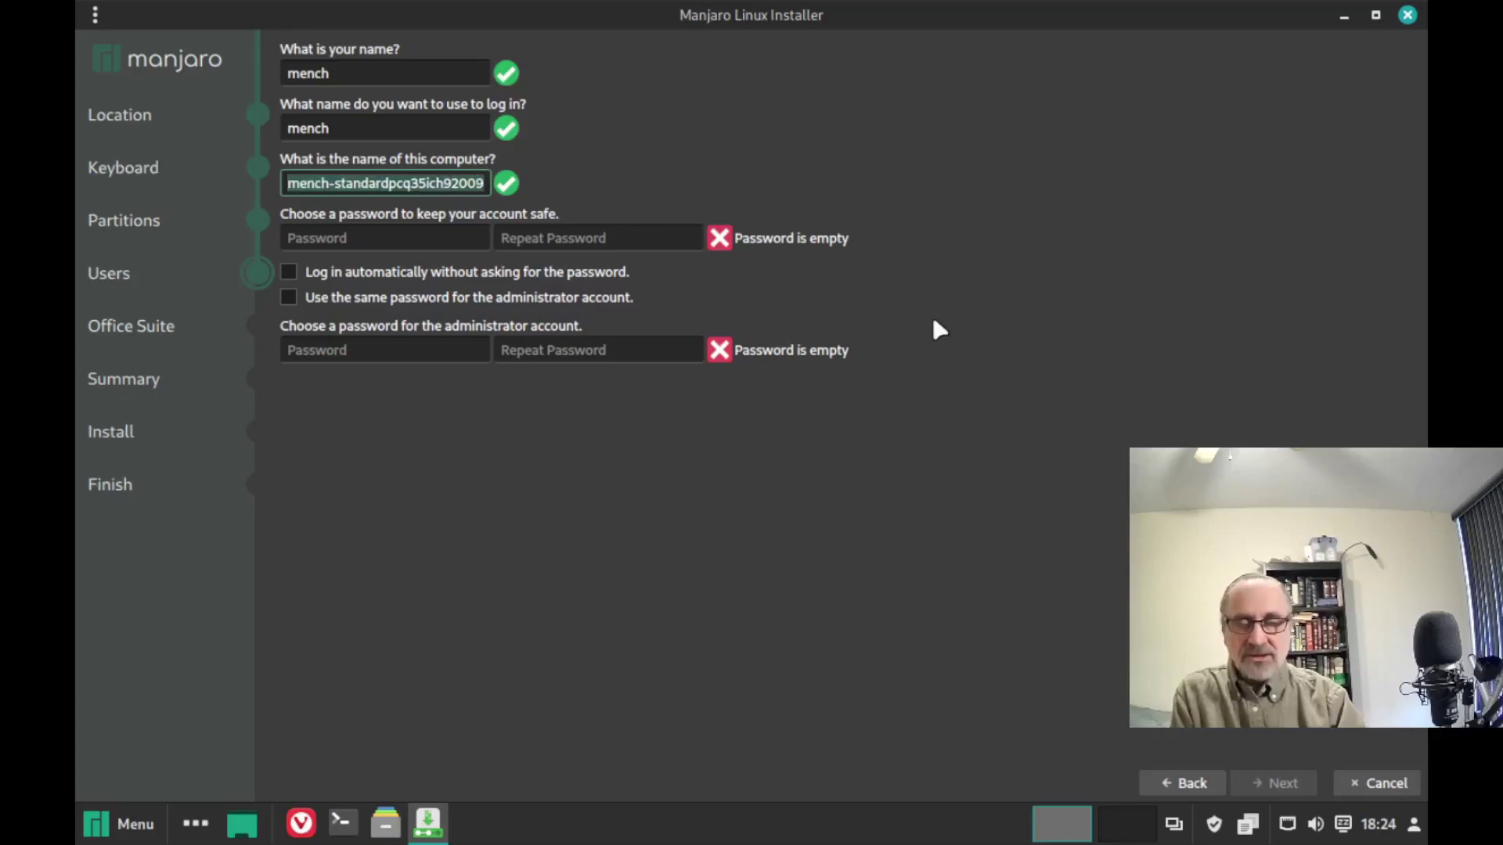
{"action": "type", "text": "manjcinnamonvideo"}
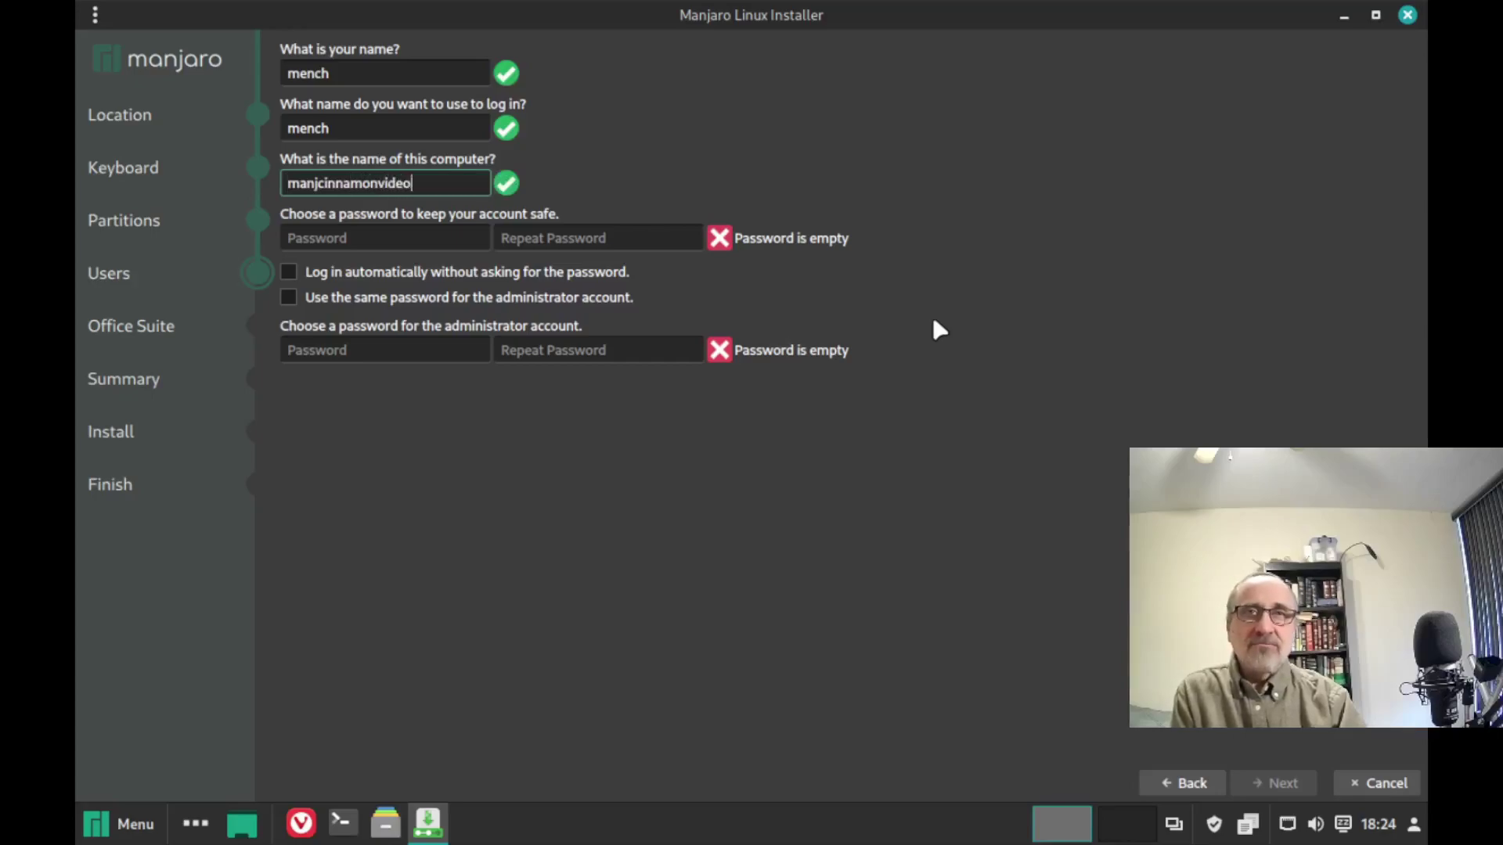
Step: Enter and confirm the password, reusing it for the administrator account
{"action": "left_click", "coordinate": [375, 235]}
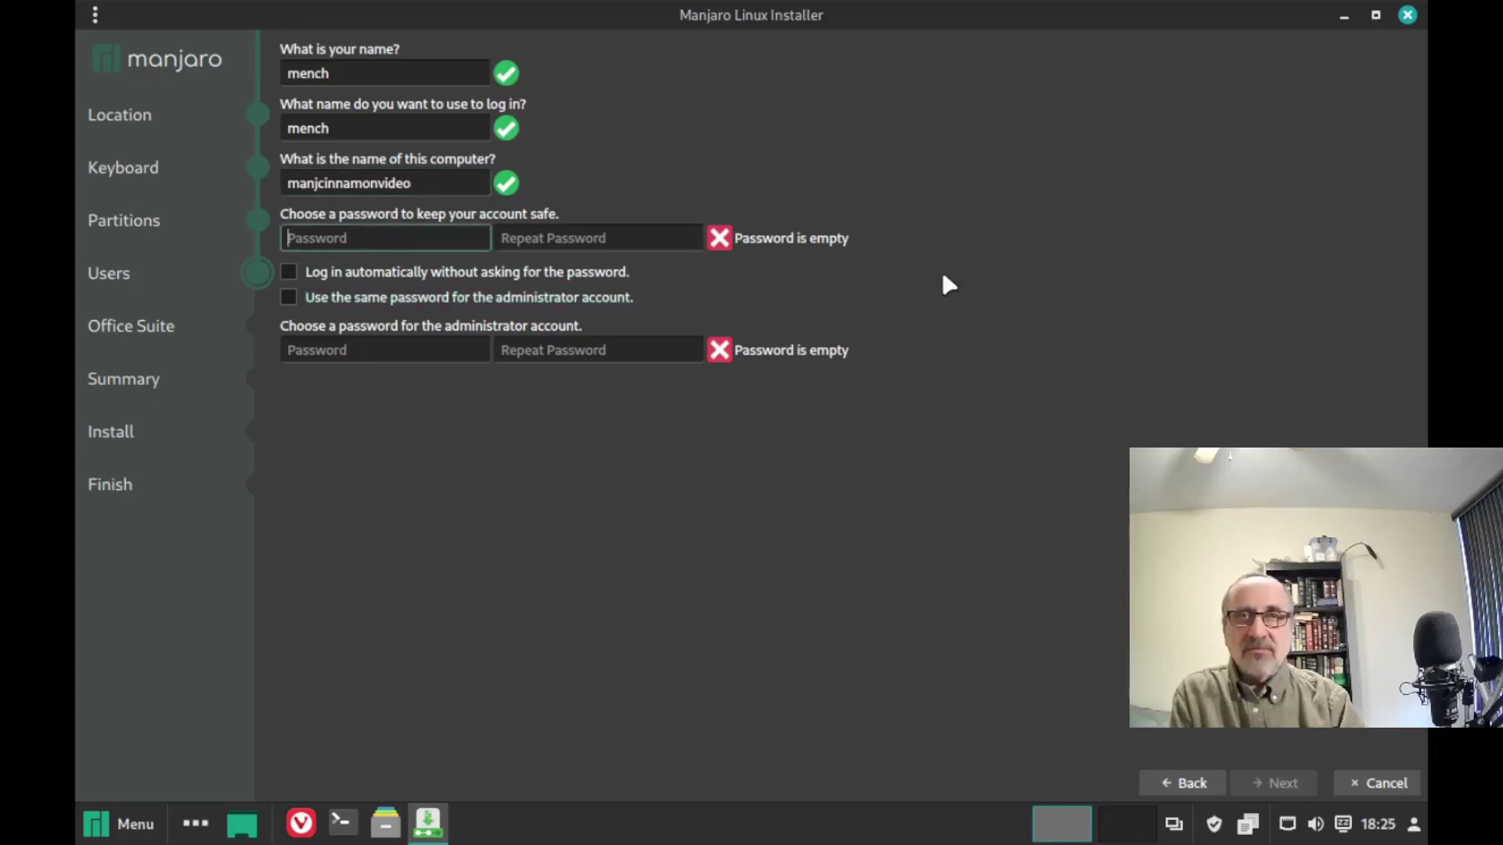
{"action": "left_click", "coordinate": [596, 237]}
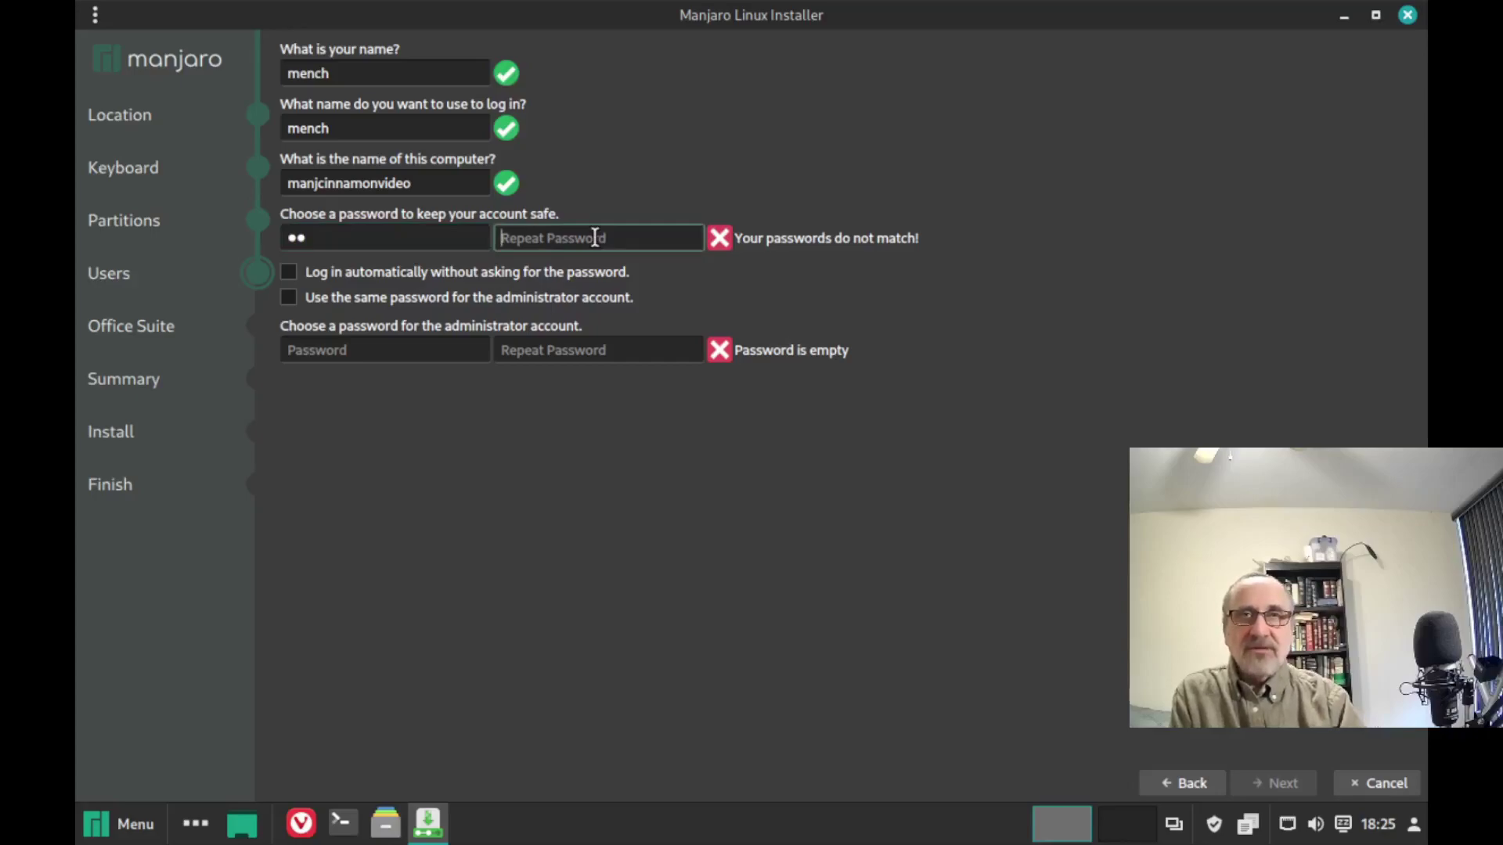
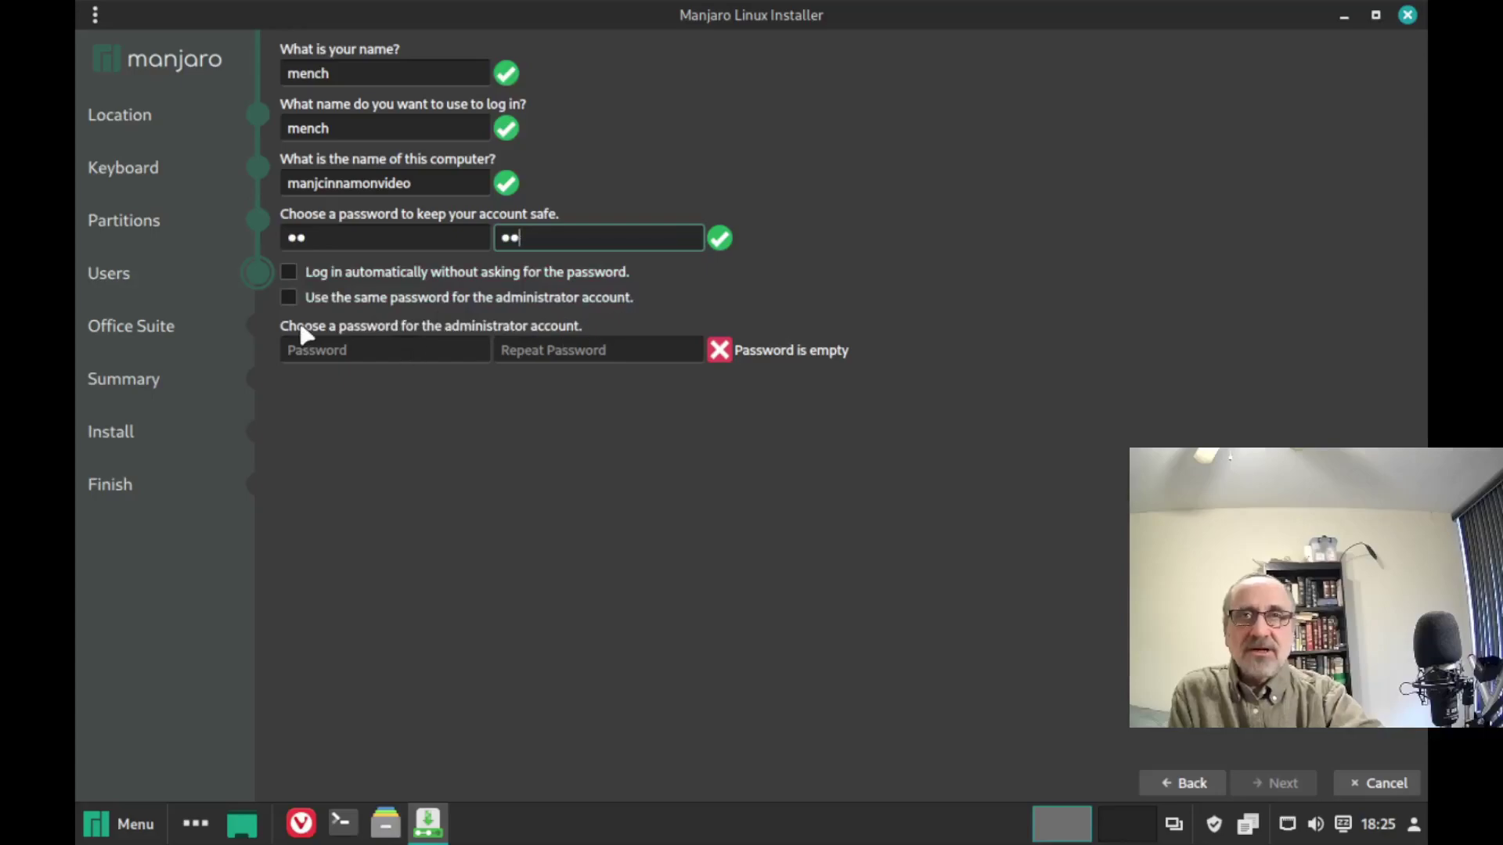
{"action": "left_click", "coordinate": [288, 296]}
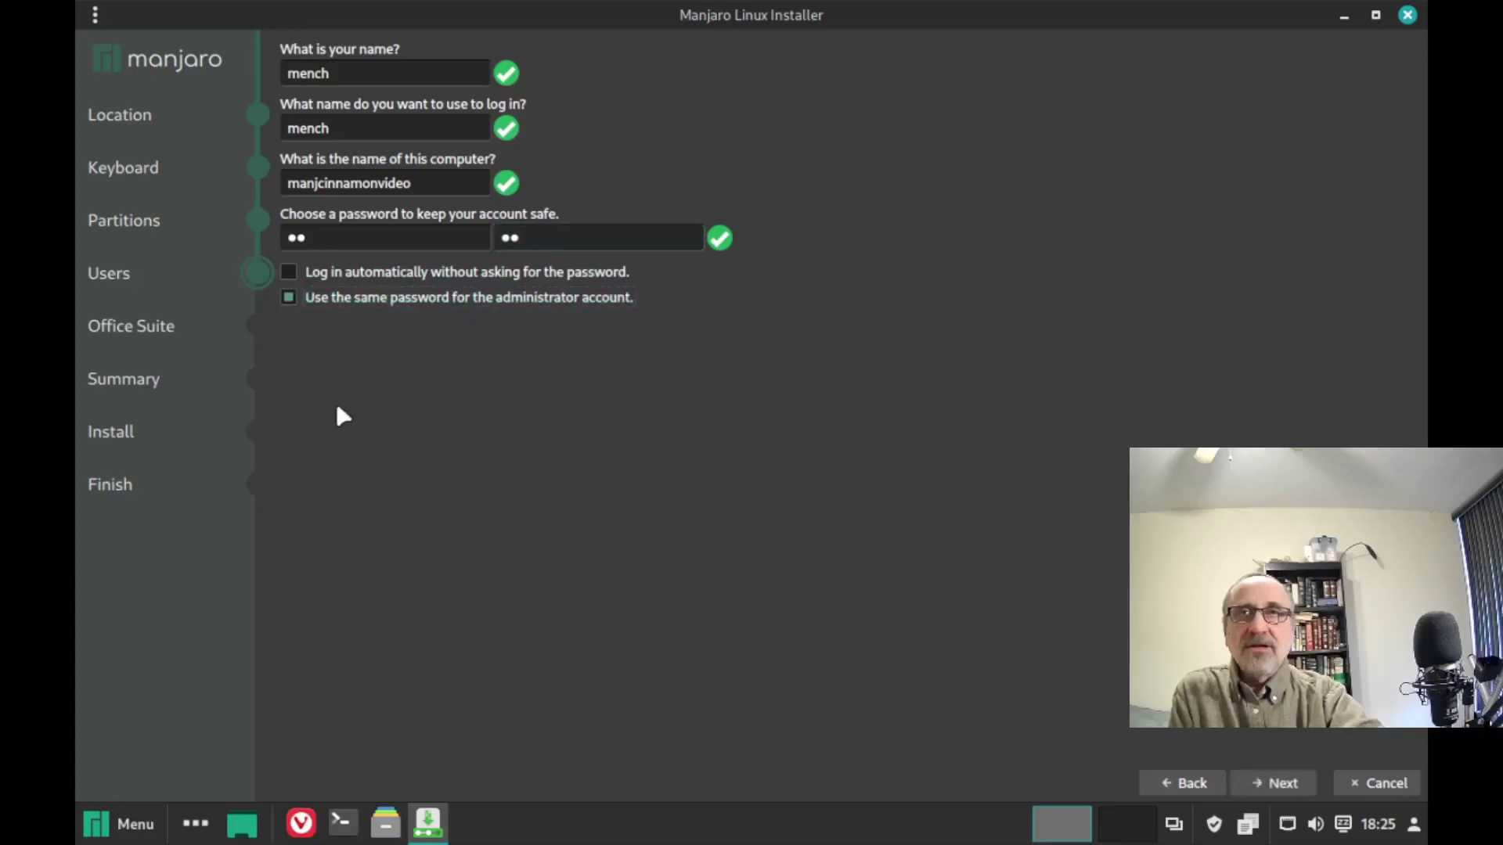
{"action": "left_click", "coordinate": [1282, 784]}
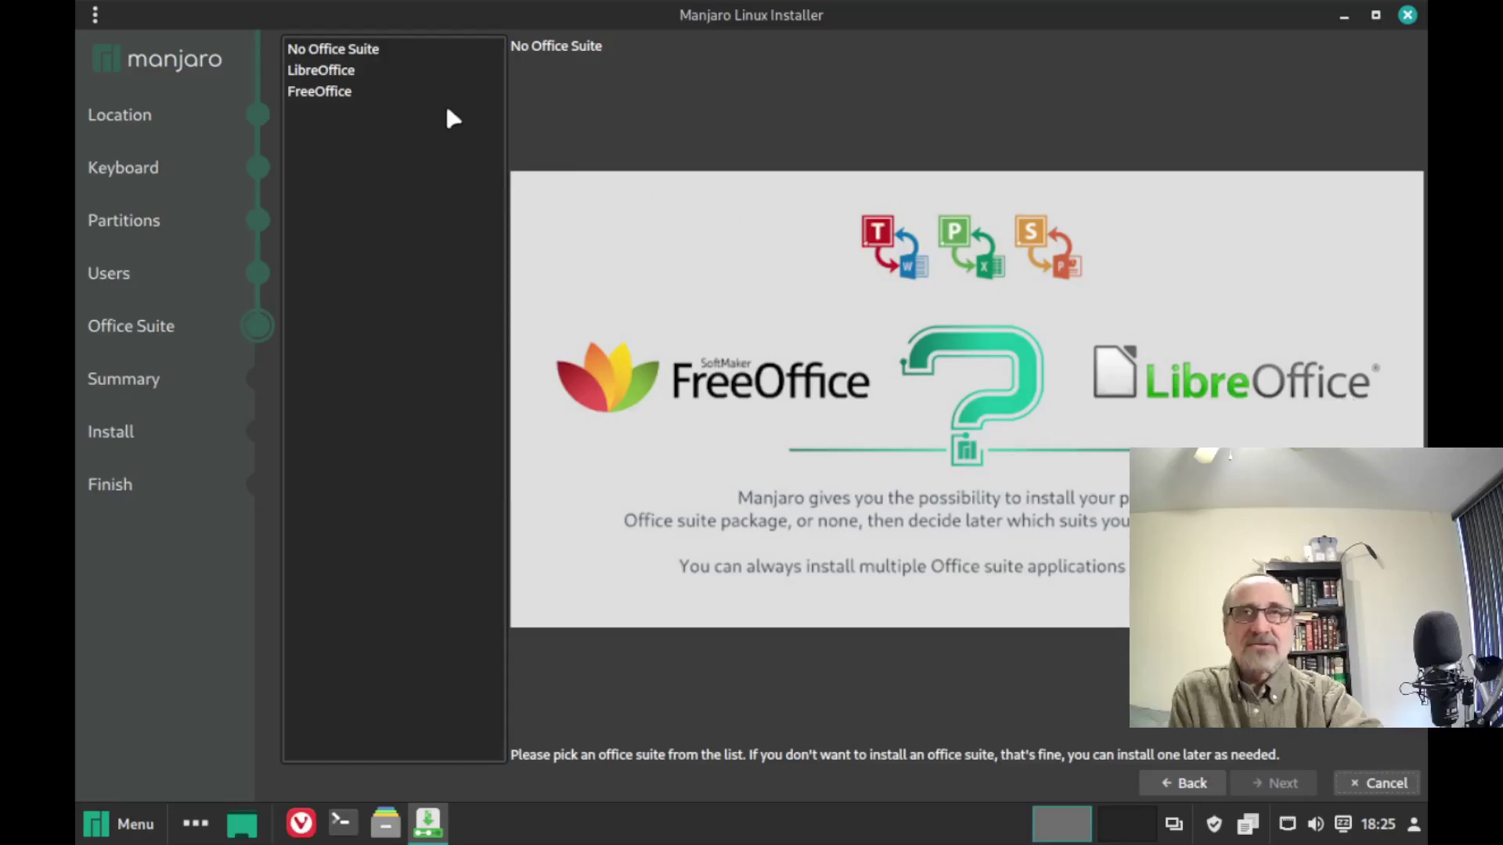
Step: Pick LibreOffice, then confirm the summary to erase the disk and install Manjaro
{"action": "left_click", "coordinate": [346, 67]}
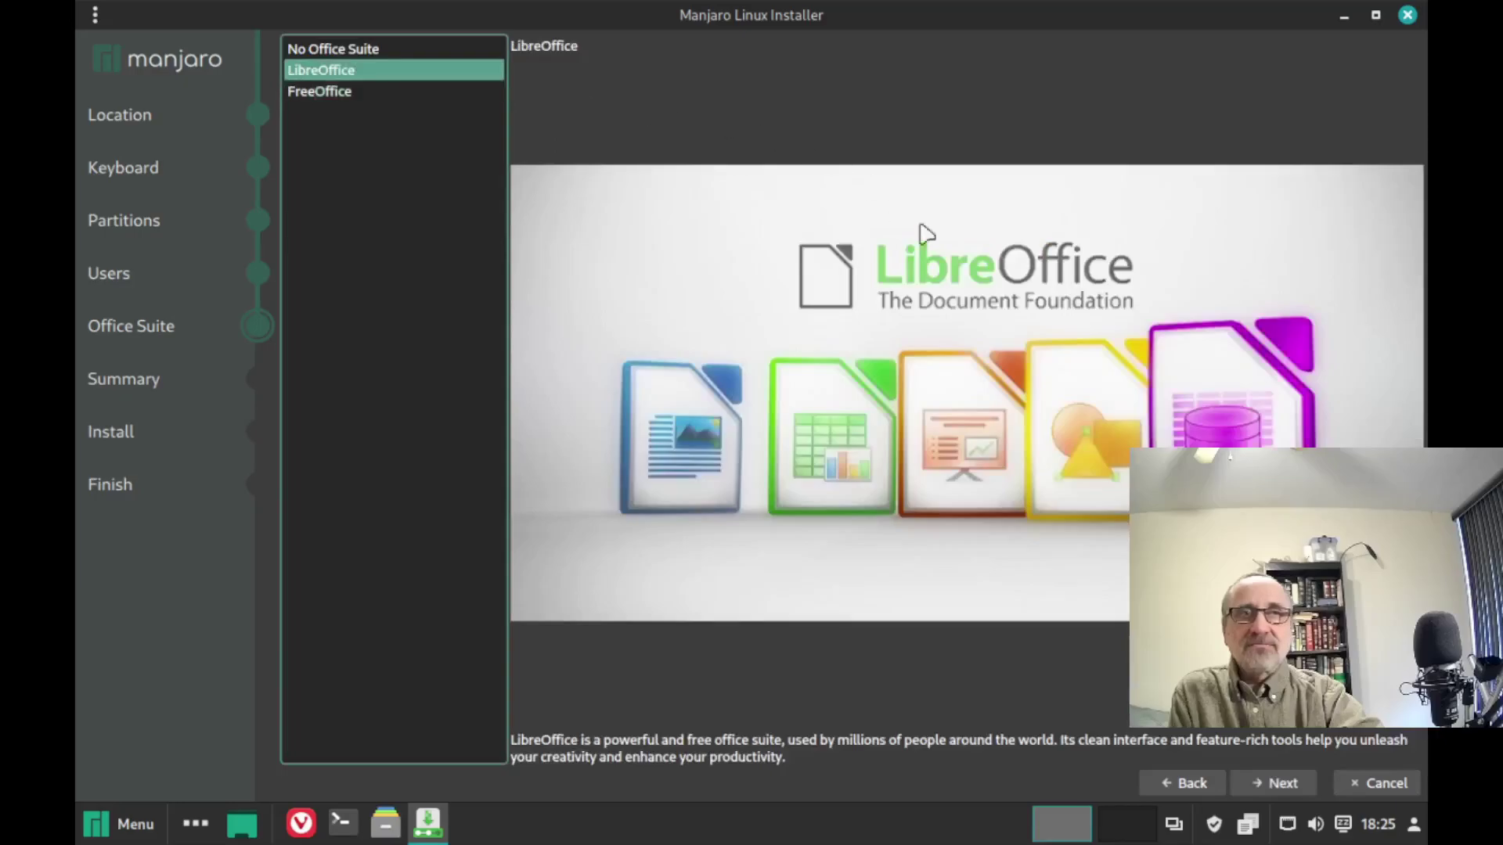
{"action": "left_click", "coordinate": [1282, 784]}
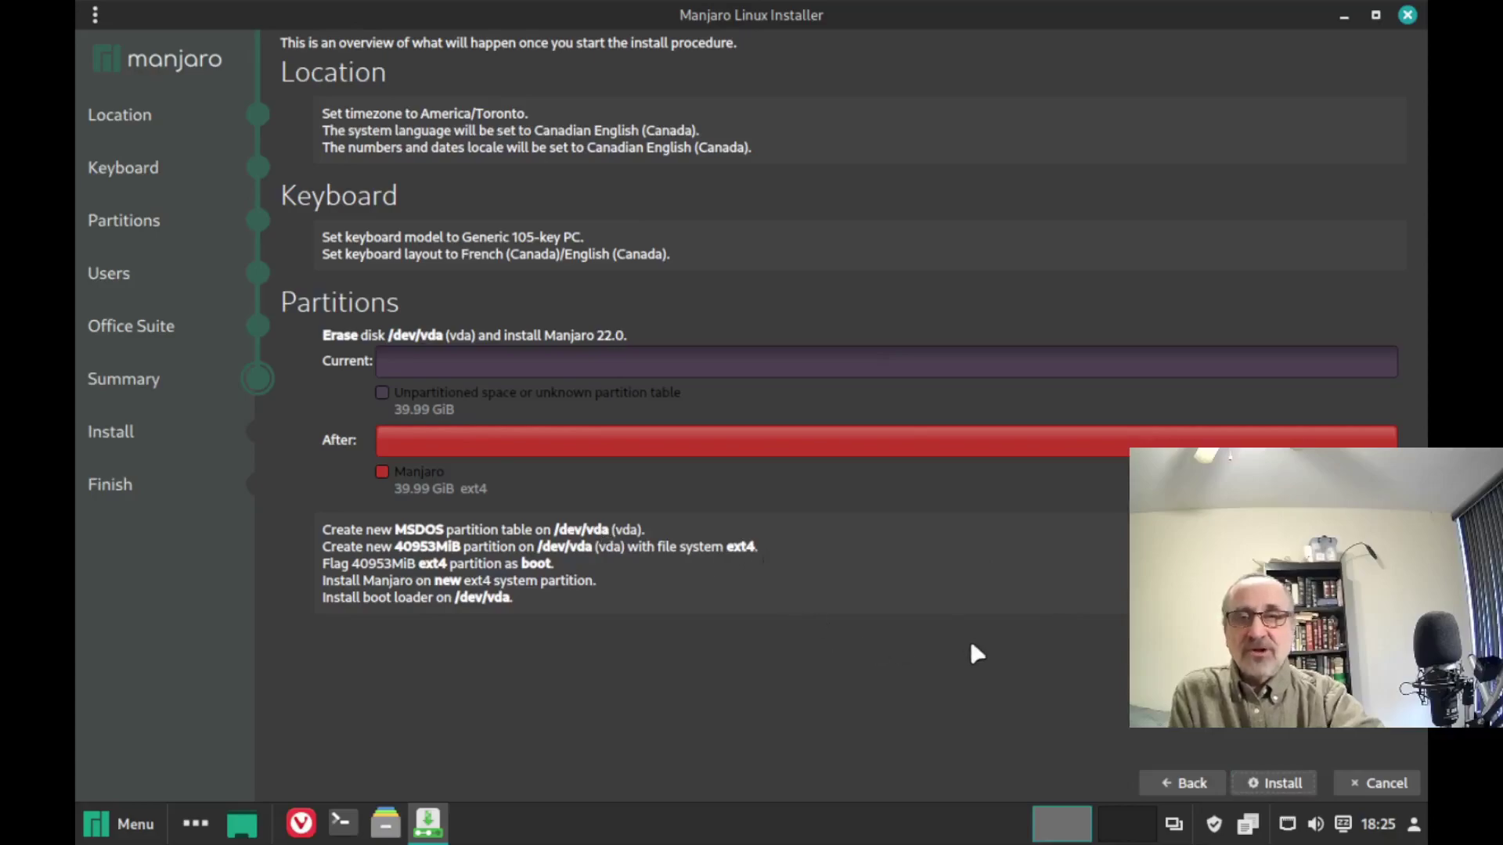
{"action": "left_click", "coordinate": [1281, 783]}
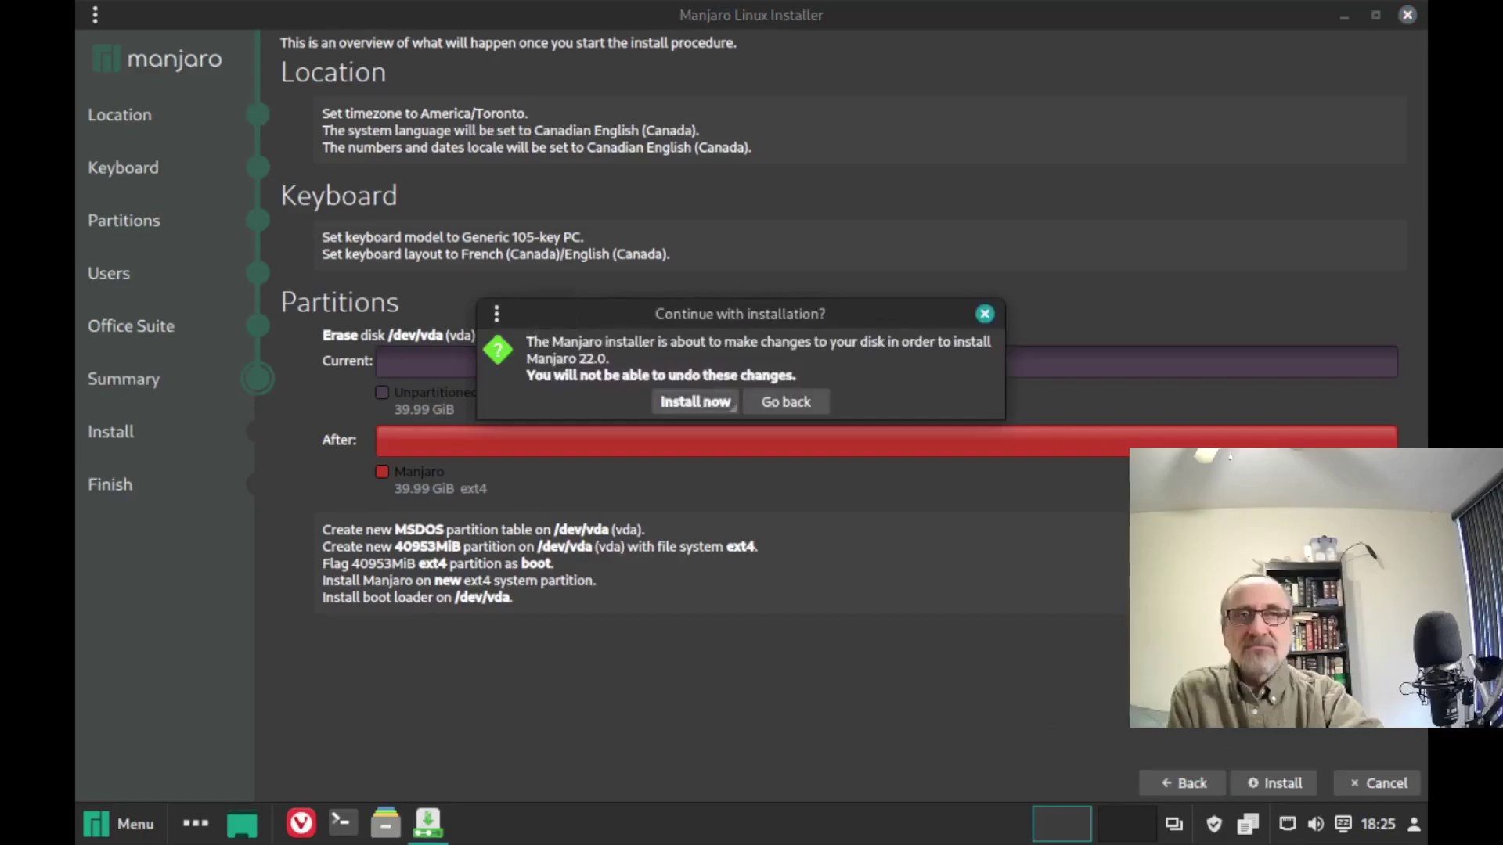
{"action": "left_click", "coordinate": [693, 402]}
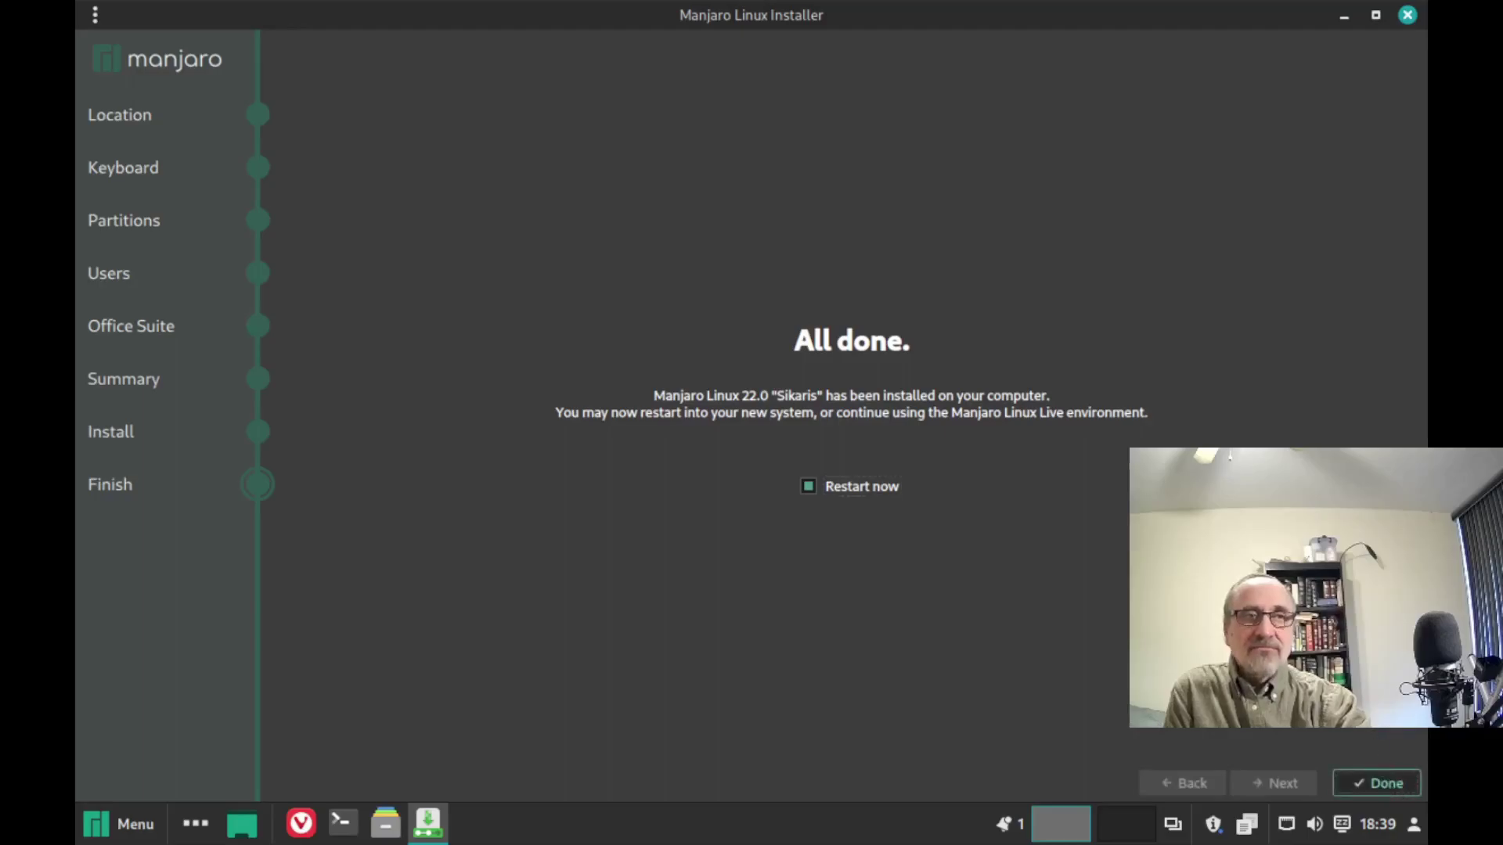
Step: Finish the installer with Restart now selected to reboot into the installed system
{"action": "left_click", "coordinate": [1376, 782]}
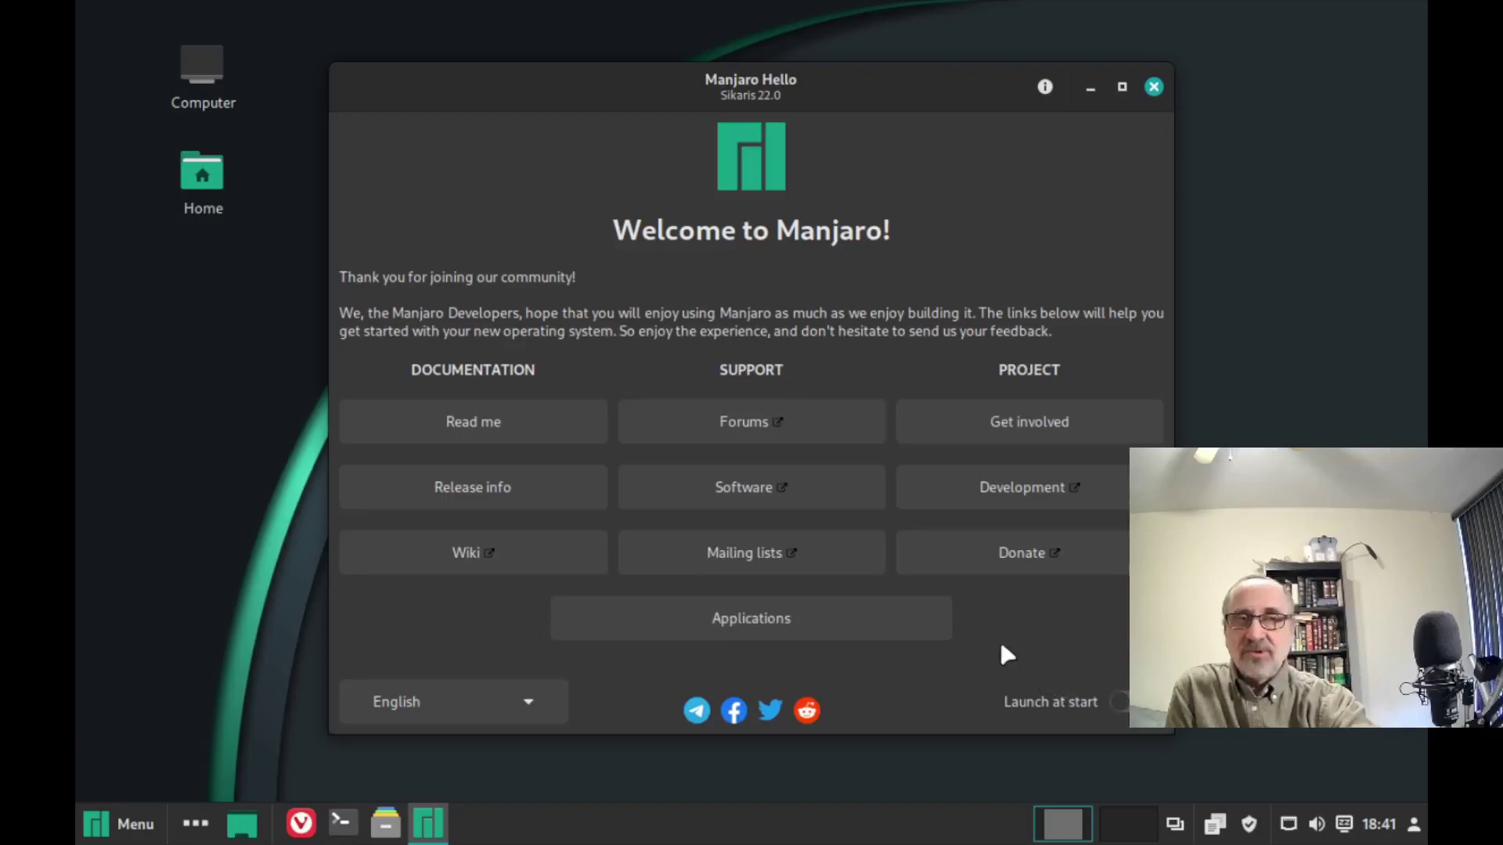
Step: Dismiss the Manjaro Hello welcome window after the reboot
{"action": "left_click", "coordinate": [1155, 87]}
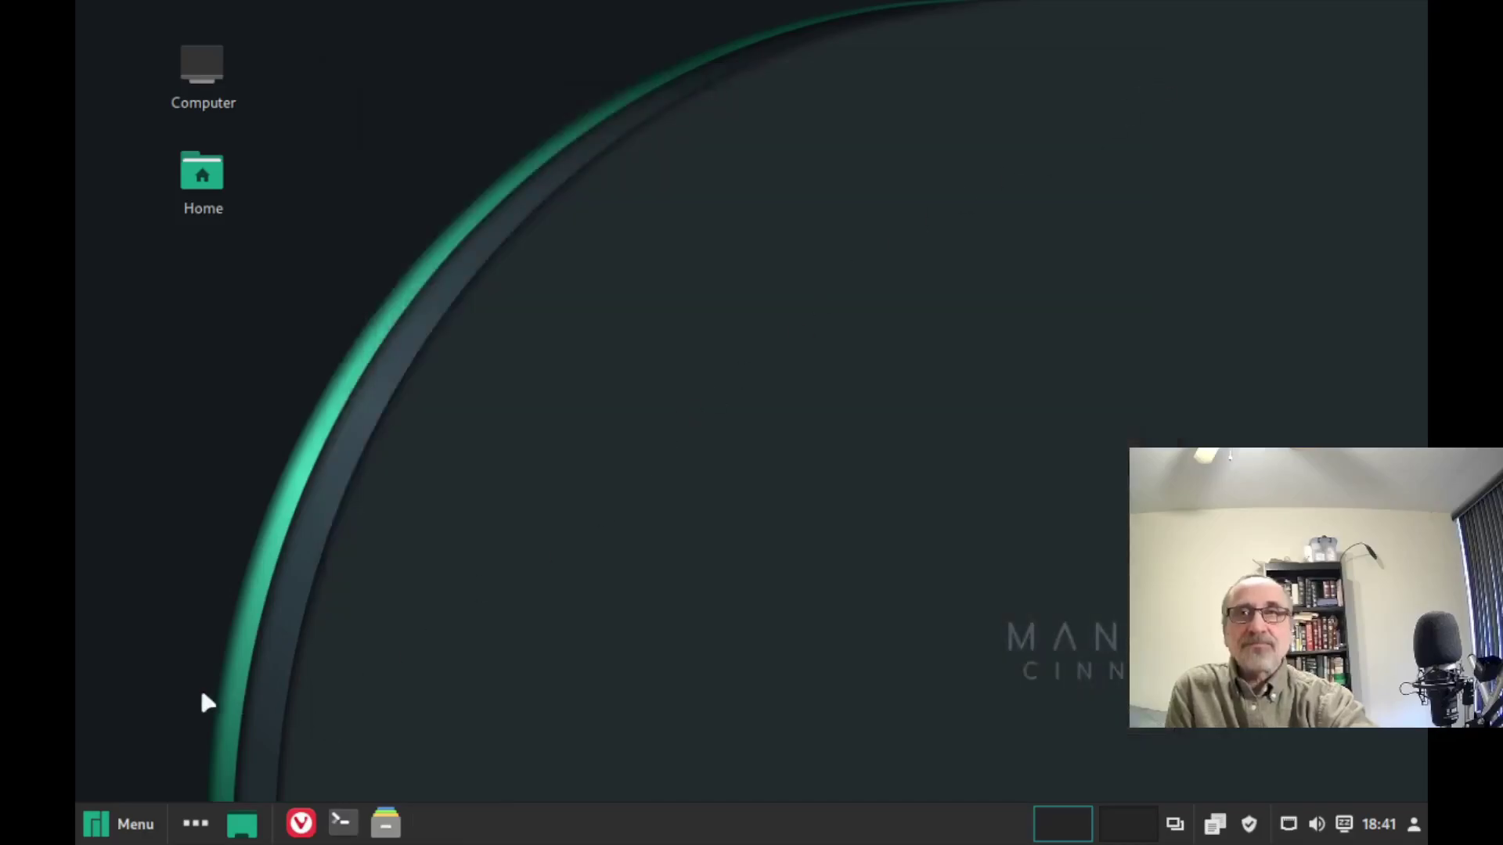
Step: Search the Cinnamon menu for 'displ' and launch the Display settings
{"action": "left_click", "coordinate": [104, 828]}
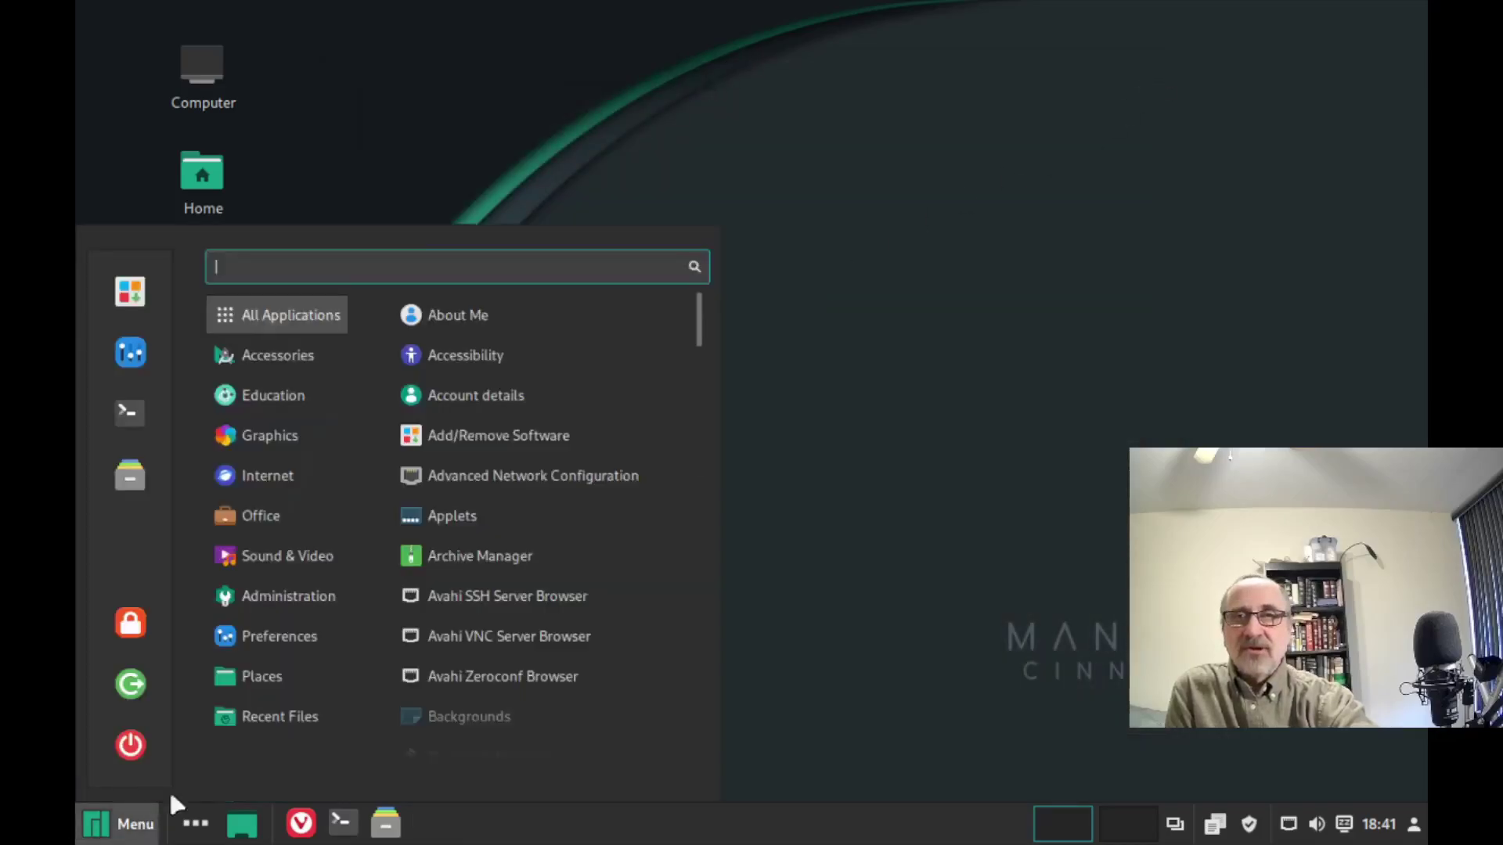
{"action": "type", "text": "di"}
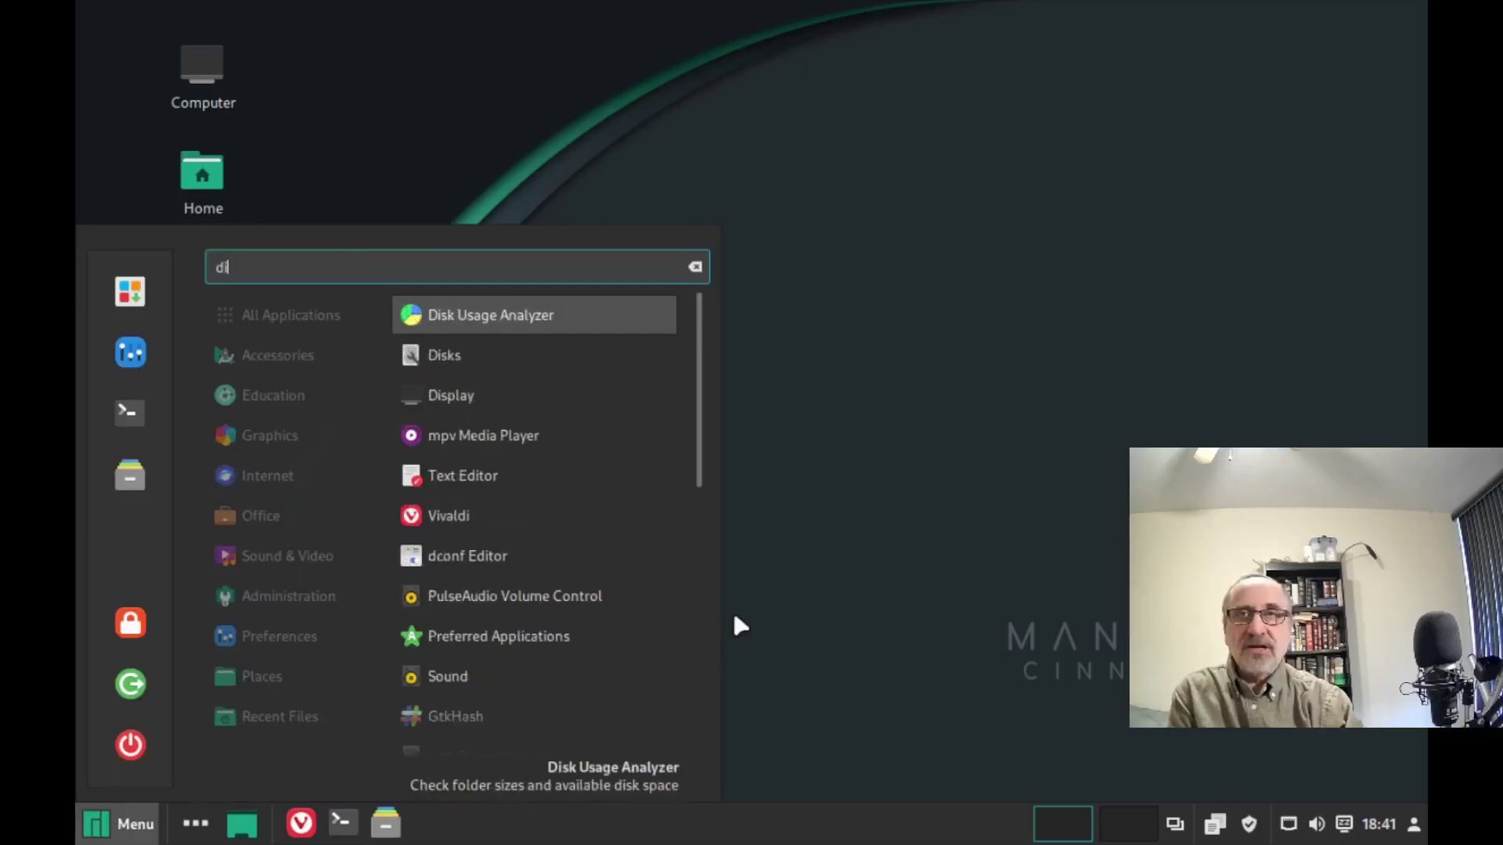
{"action": "type", "text": "spay"}
{"action": "key", "text": "BackSpace"}
{"action": "key", "text": "BackSpace"}
{"action": "key", "text": "BackSpace"}
{"action": "type", "text": "play"}
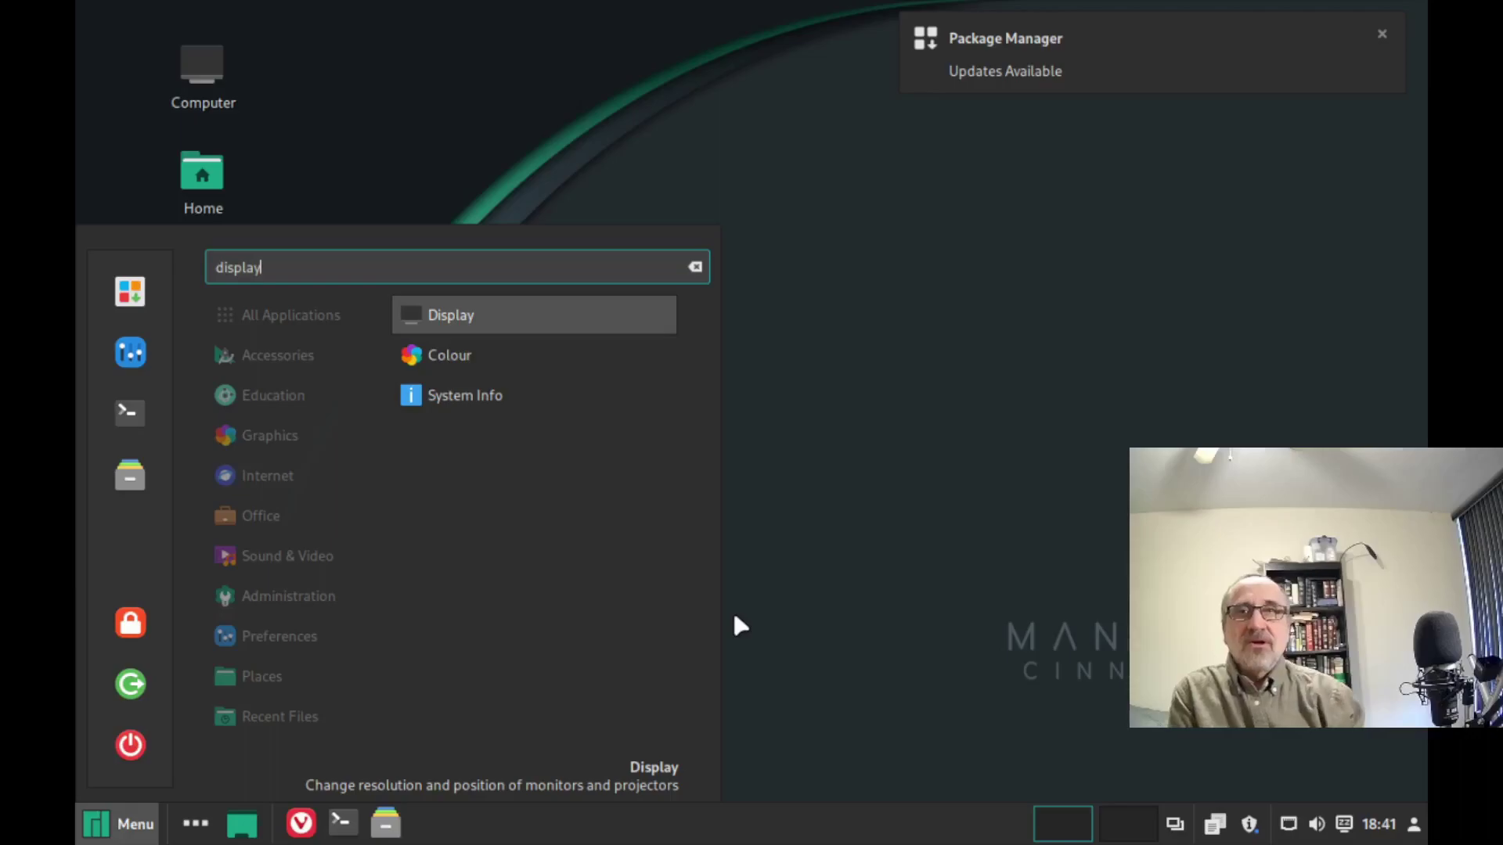
{"action": "key", "text": "Return"}
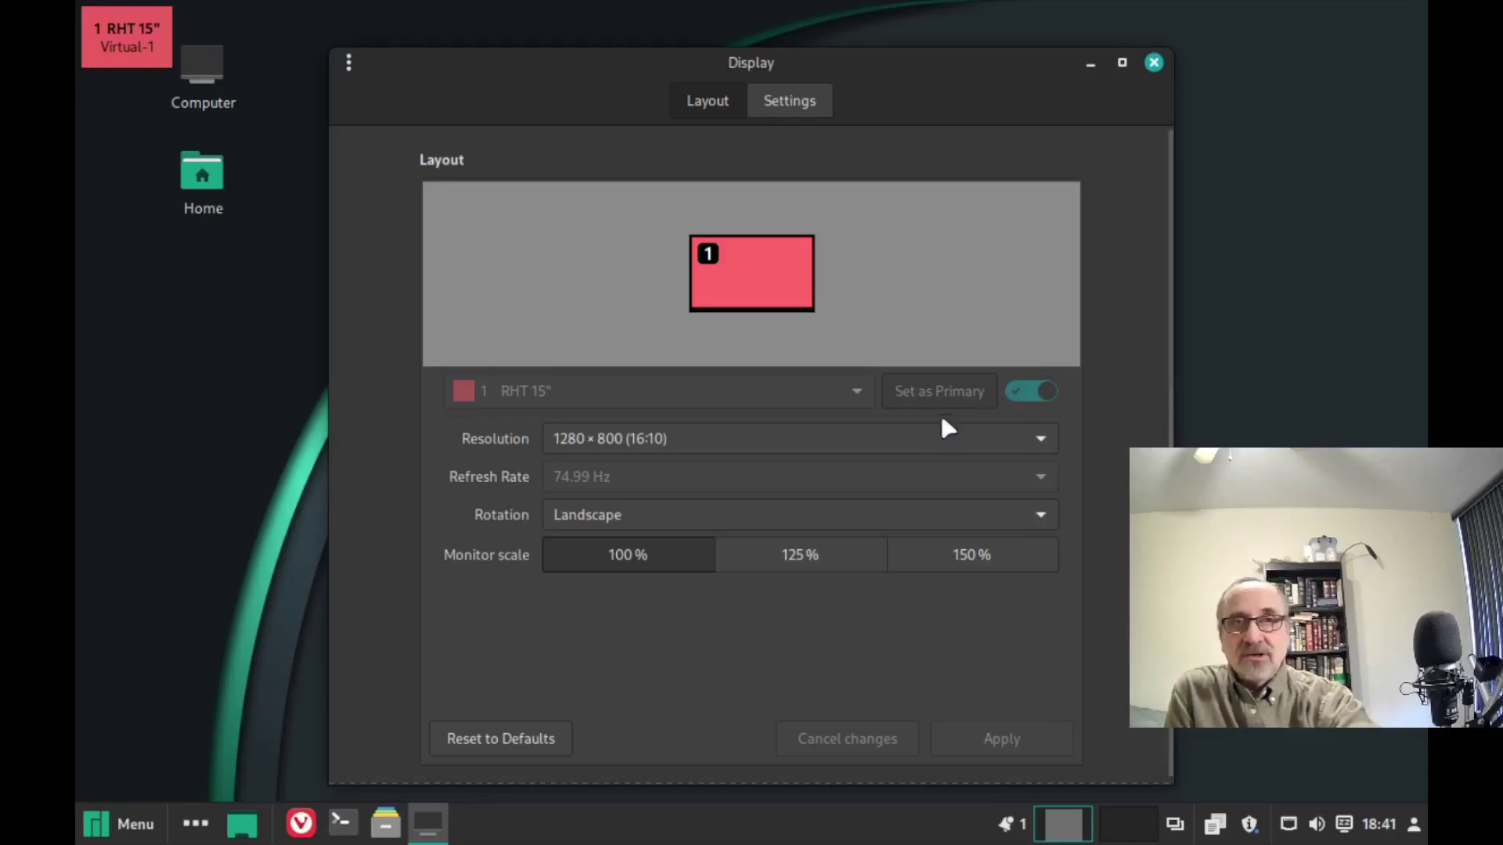
Step: Apply and keep a 1360 × 768 (16:9) screen resolution
{"action": "left_click", "coordinate": [880, 437]}
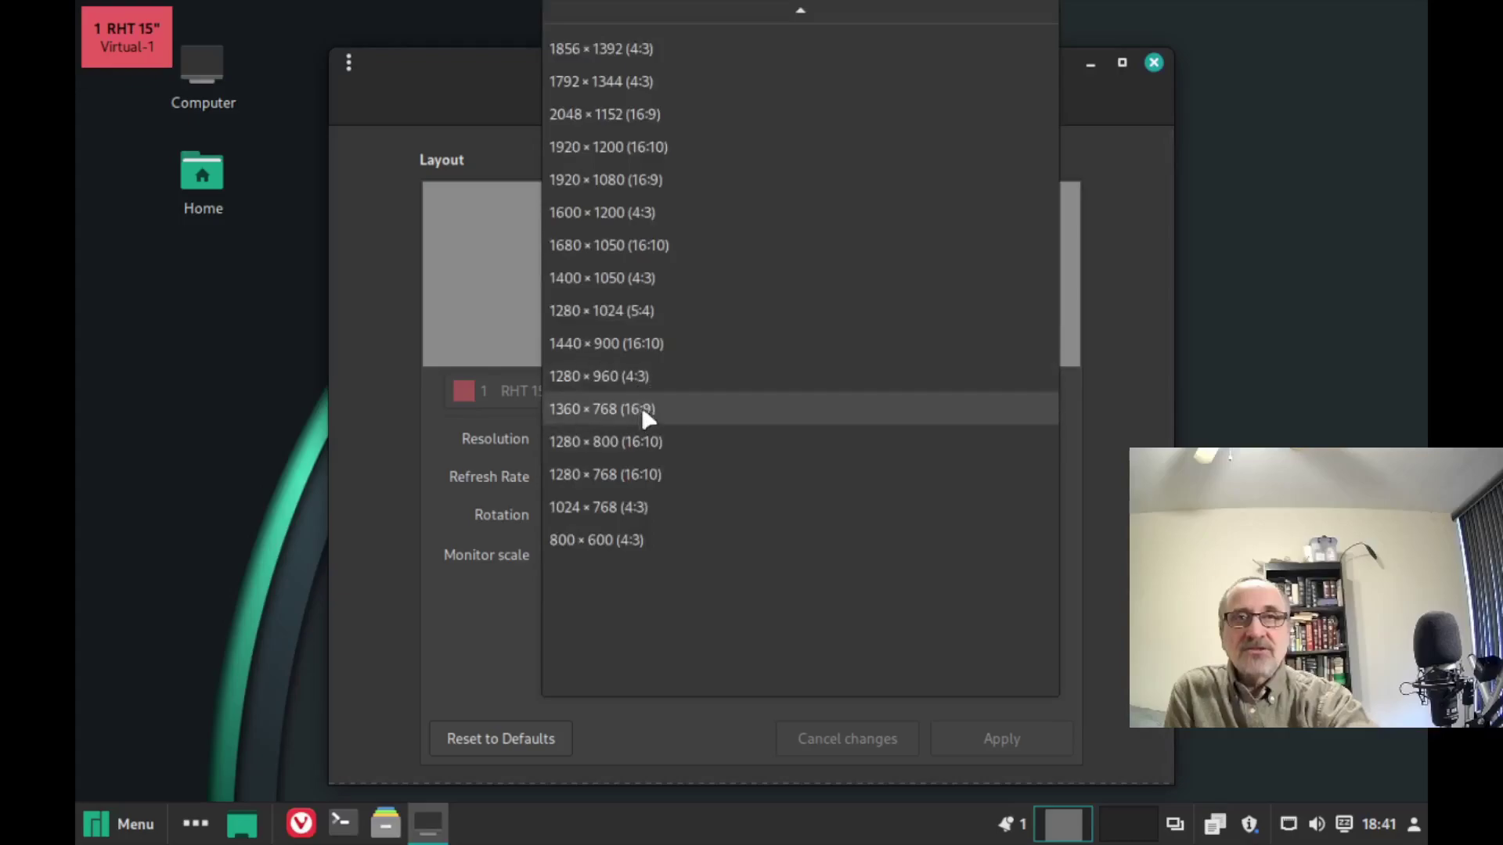
{"action": "left_click", "coordinate": [684, 407]}
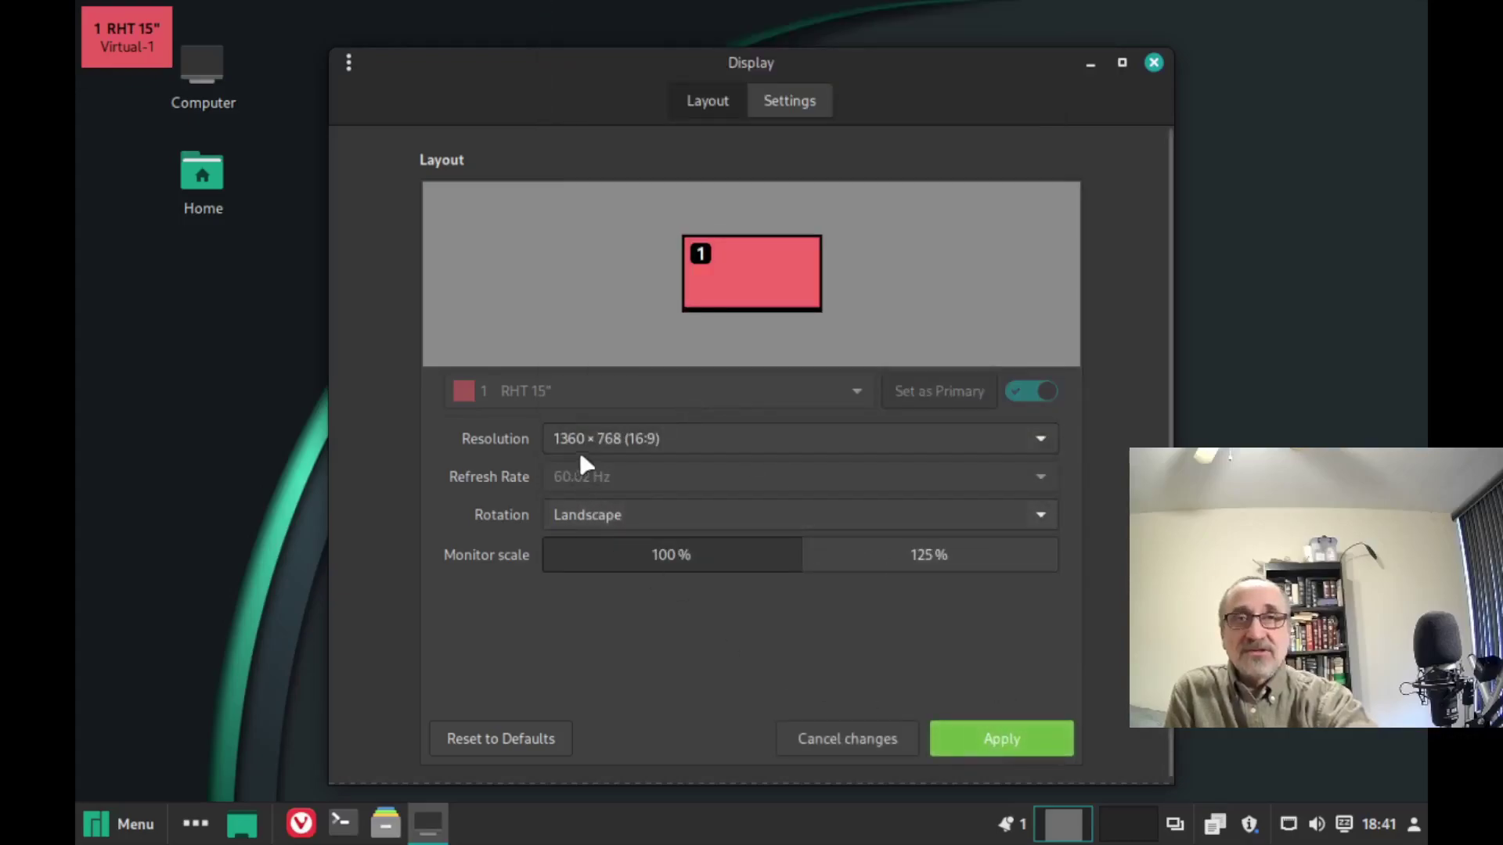
{"action": "left_click", "coordinate": [1002, 739]}
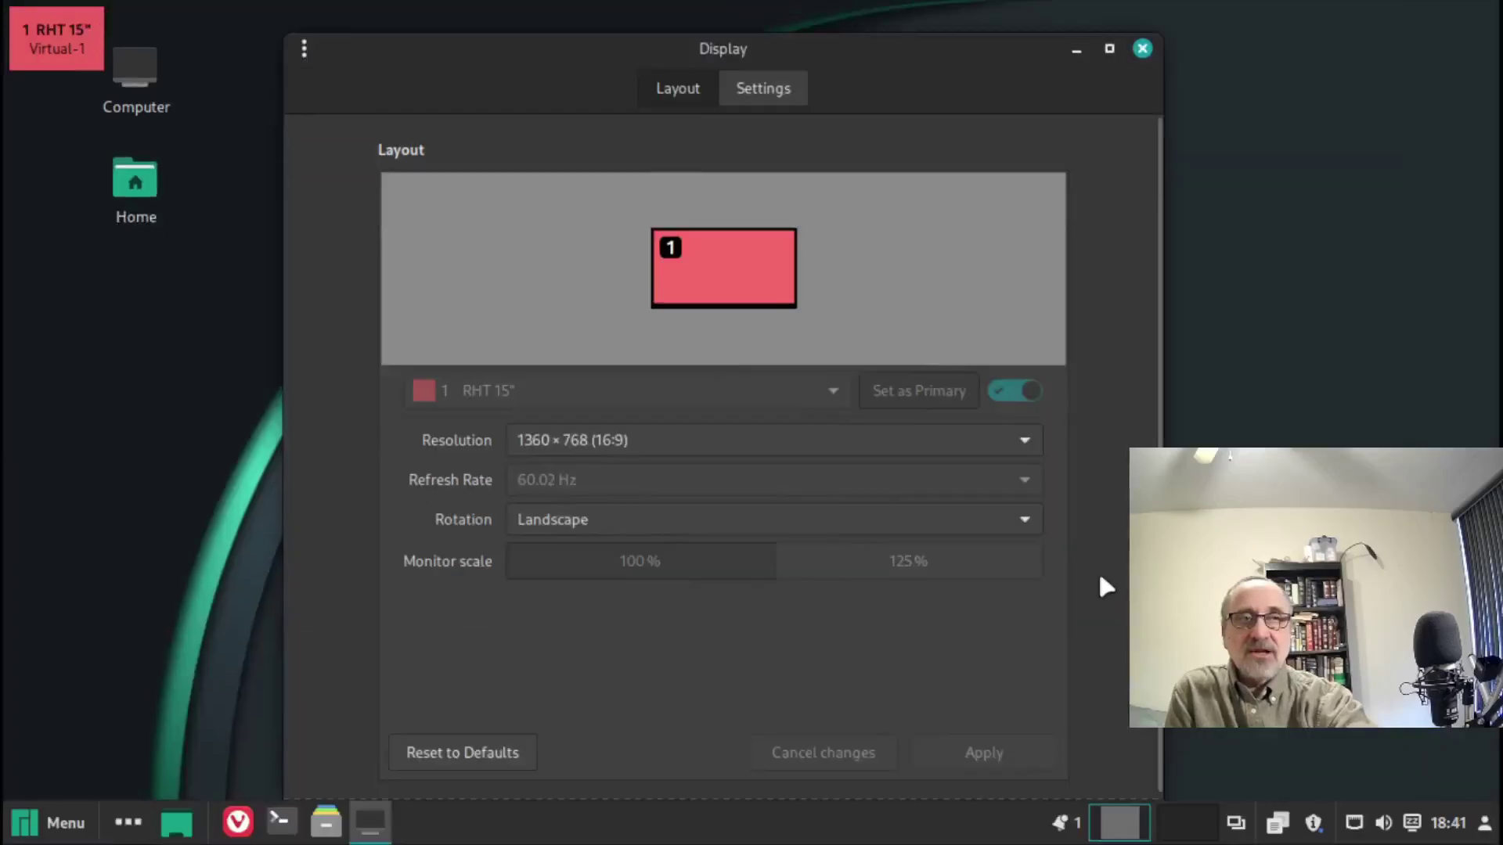
{"action": "left_click", "coordinate": [1143, 49]}
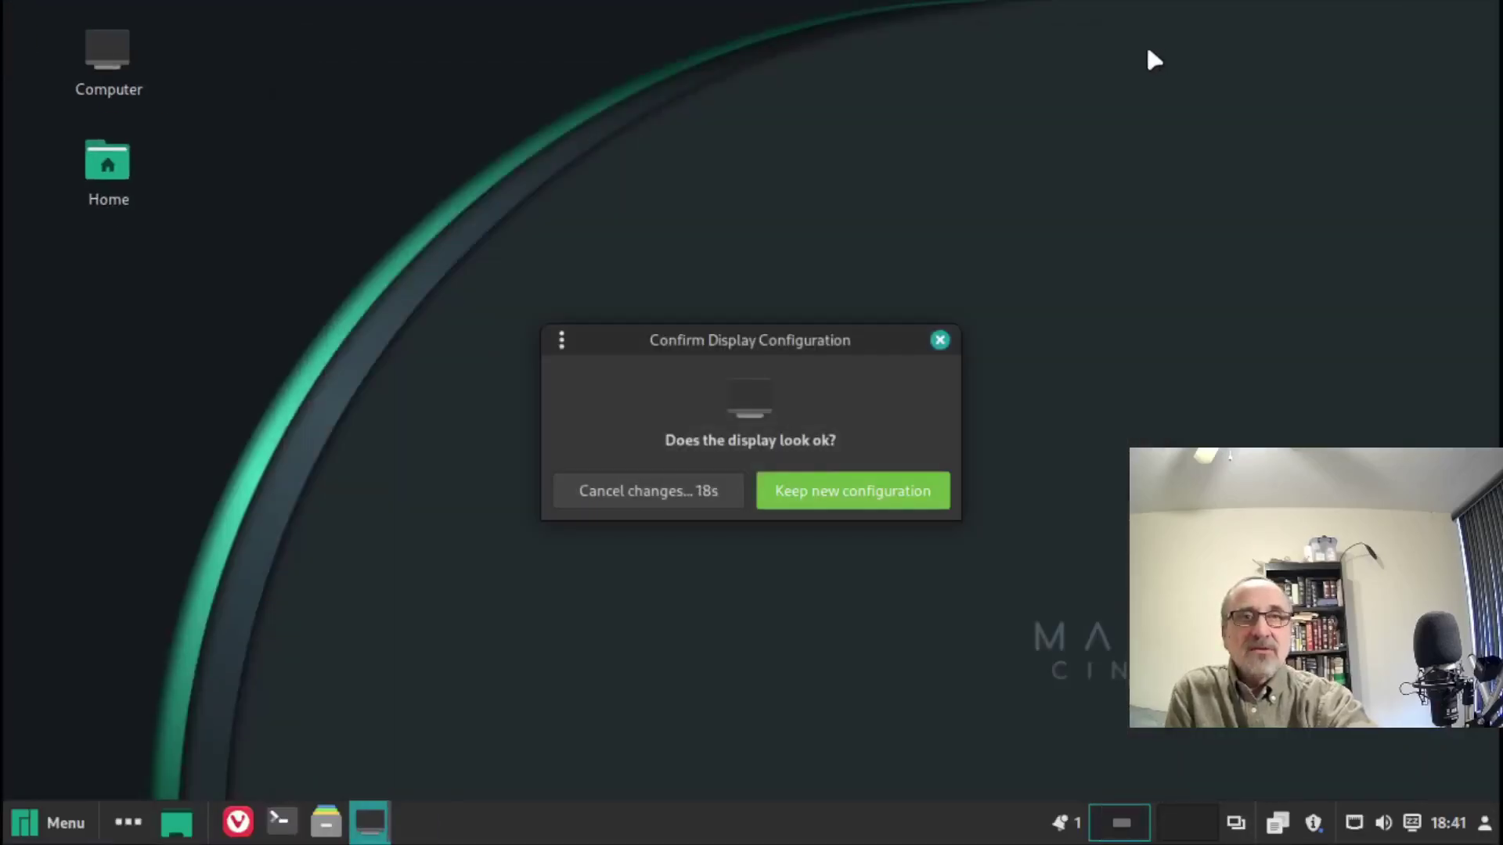
{"action": "left_click", "coordinate": [910, 494]}
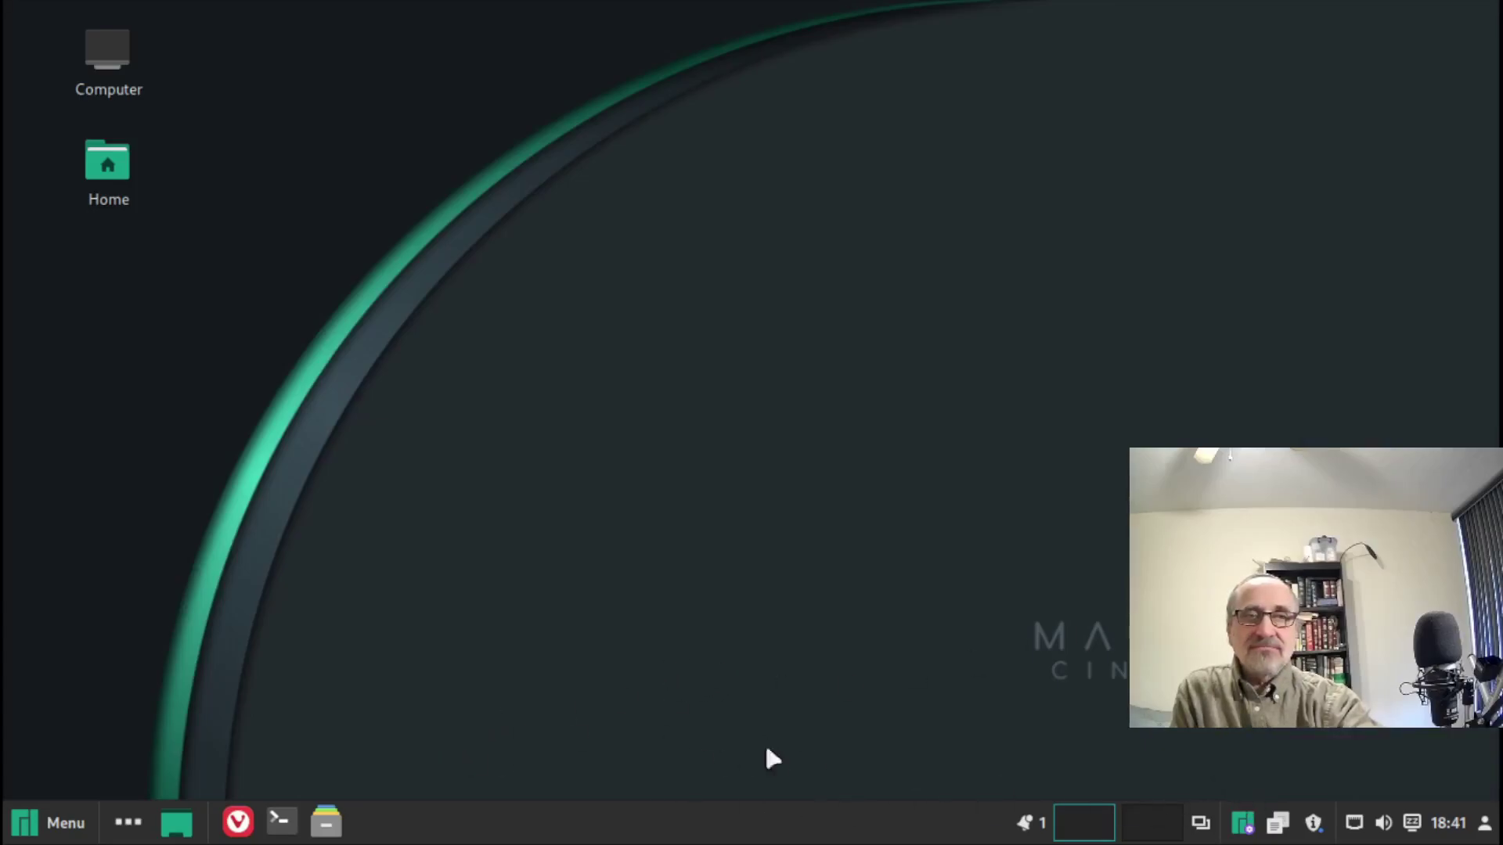
Step: Bring up Pamac's update list from the tray, maximized
{"action": "left_click", "coordinate": [325, 825]}
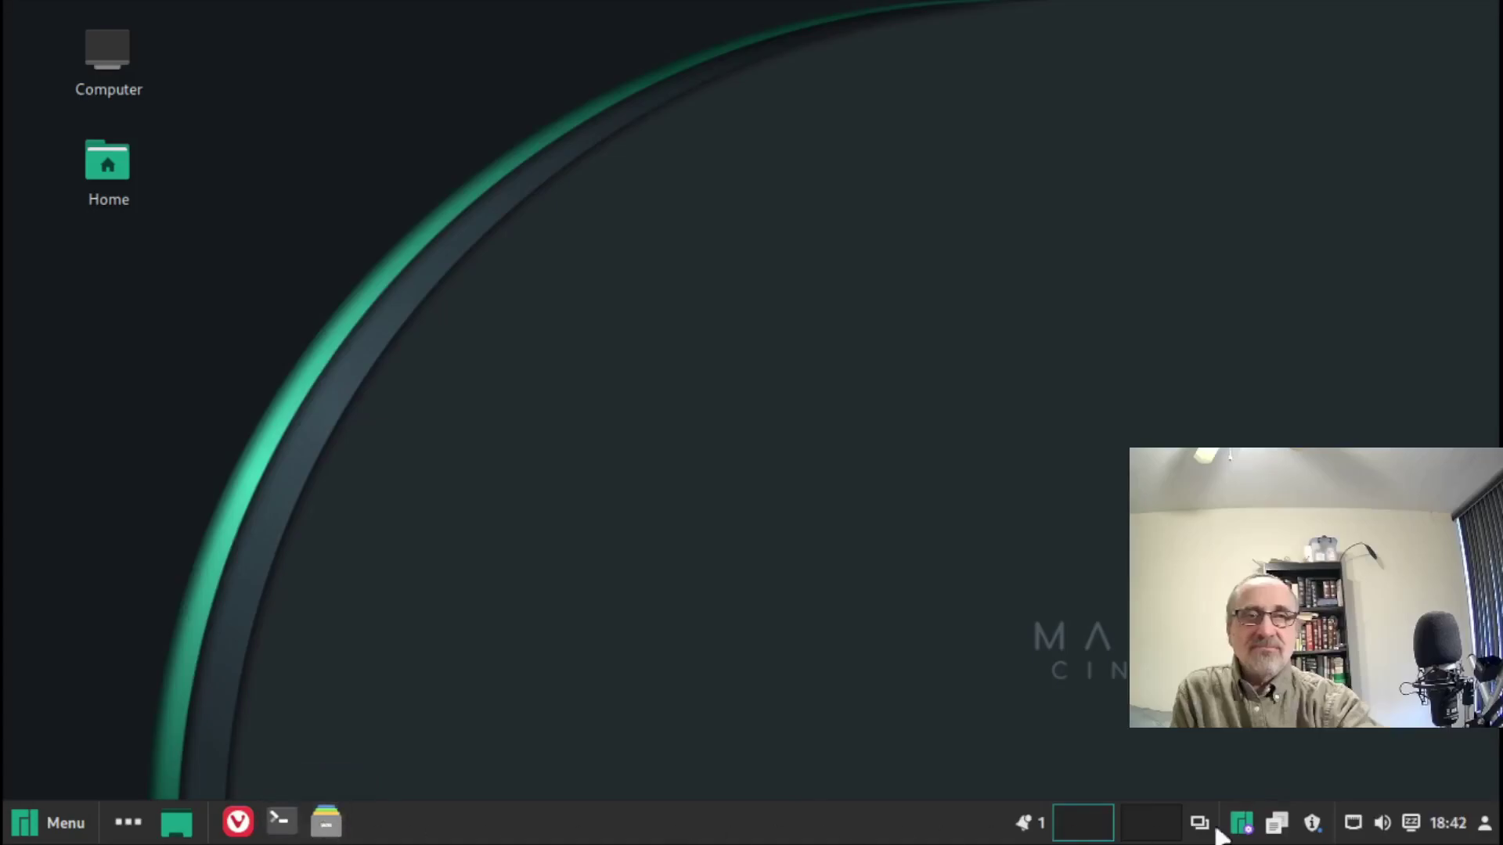
{"action": "left_click", "coordinate": [1313, 826]}
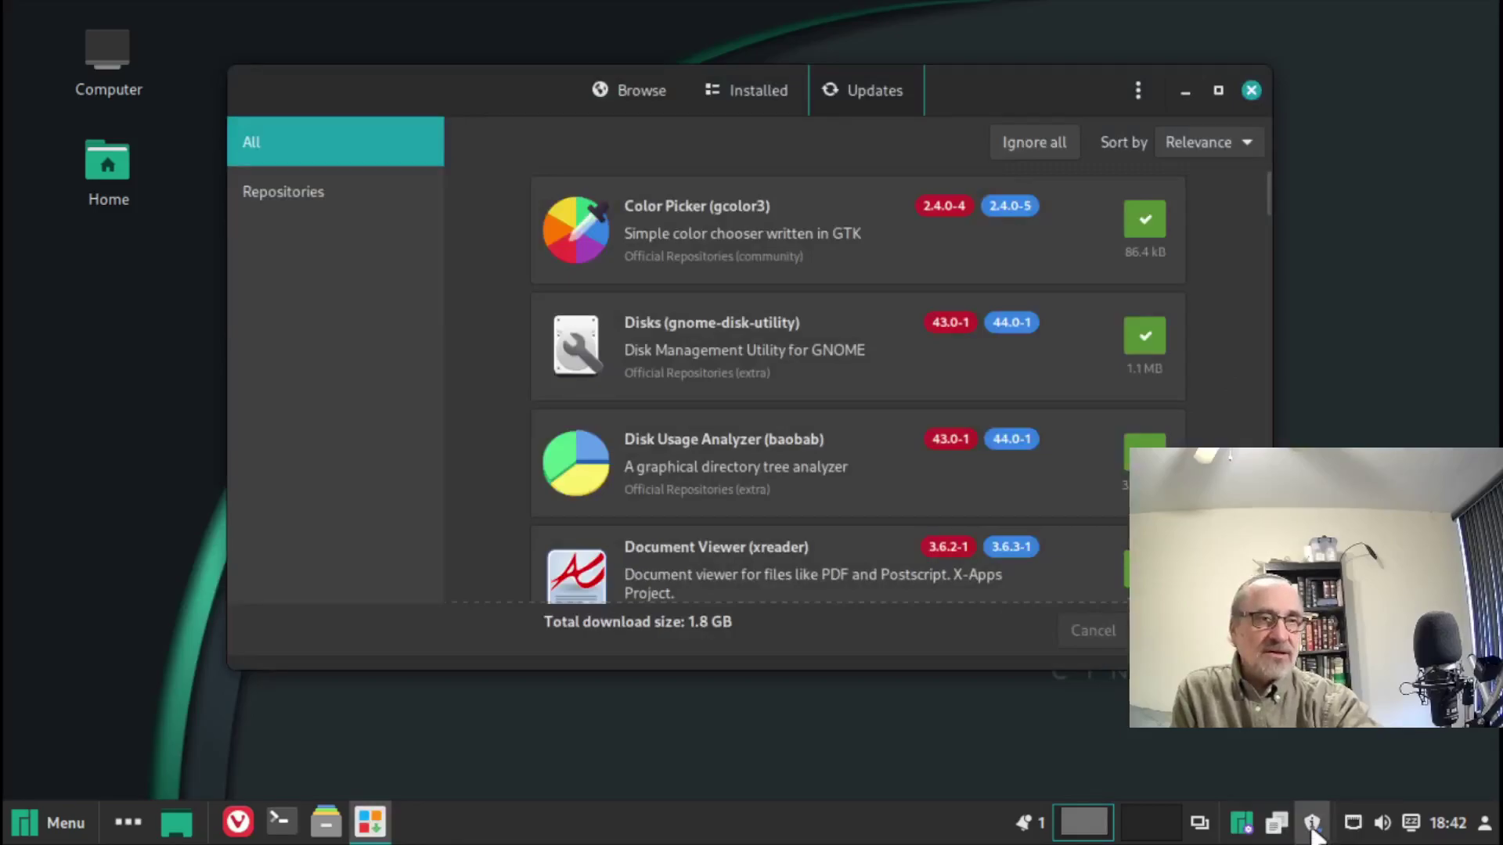
{"action": "left_click", "coordinate": [1218, 89]}
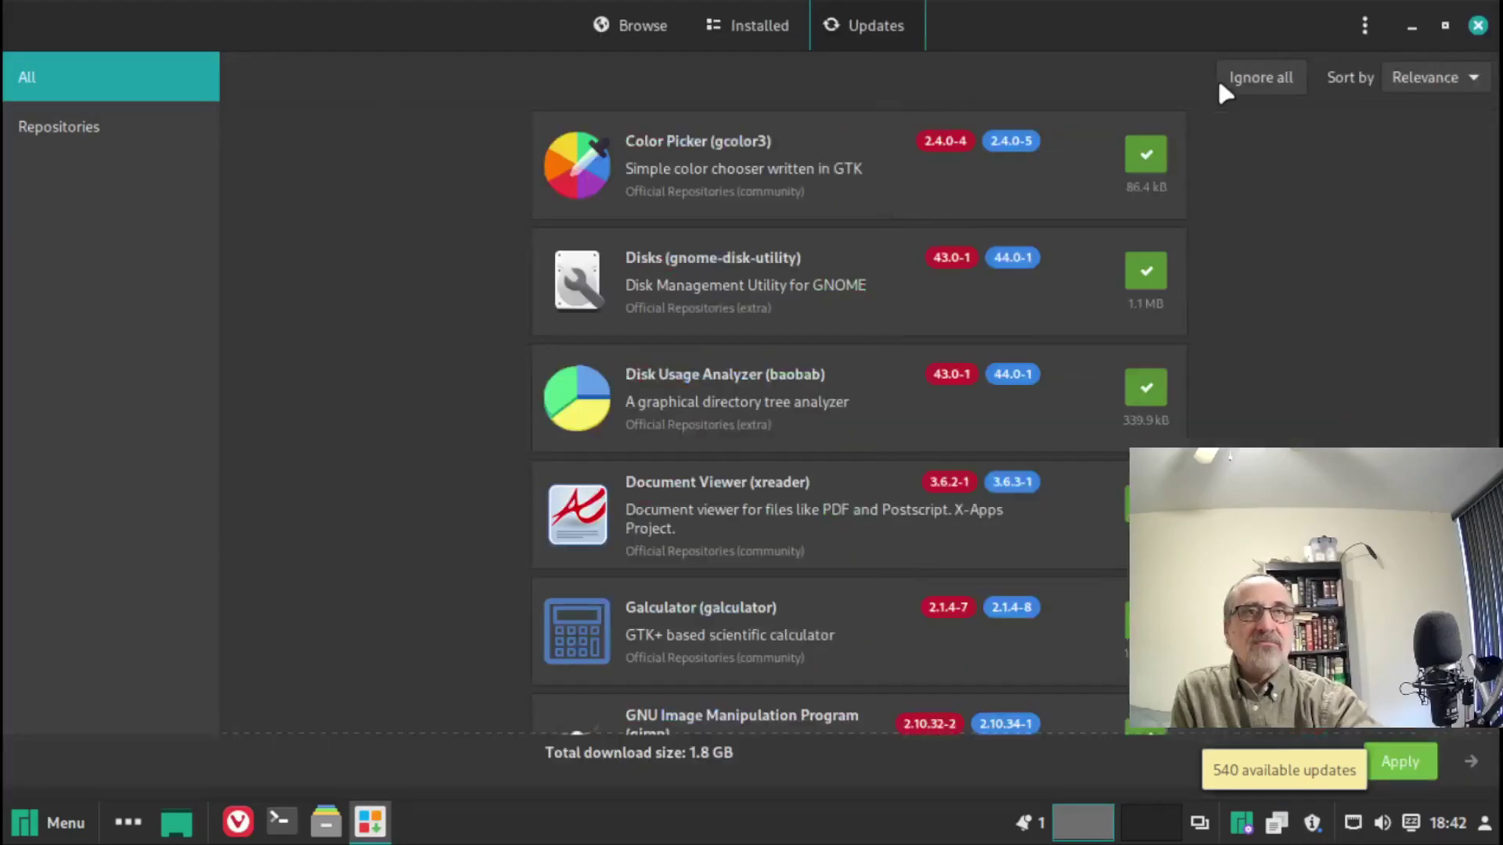
Step: Open Pamac Preferences and authenticate with the account password
{"action": "left_click", "coordinate": [1365, 25]}
{"action": "left_click", "coordinate": [1333, 203]}
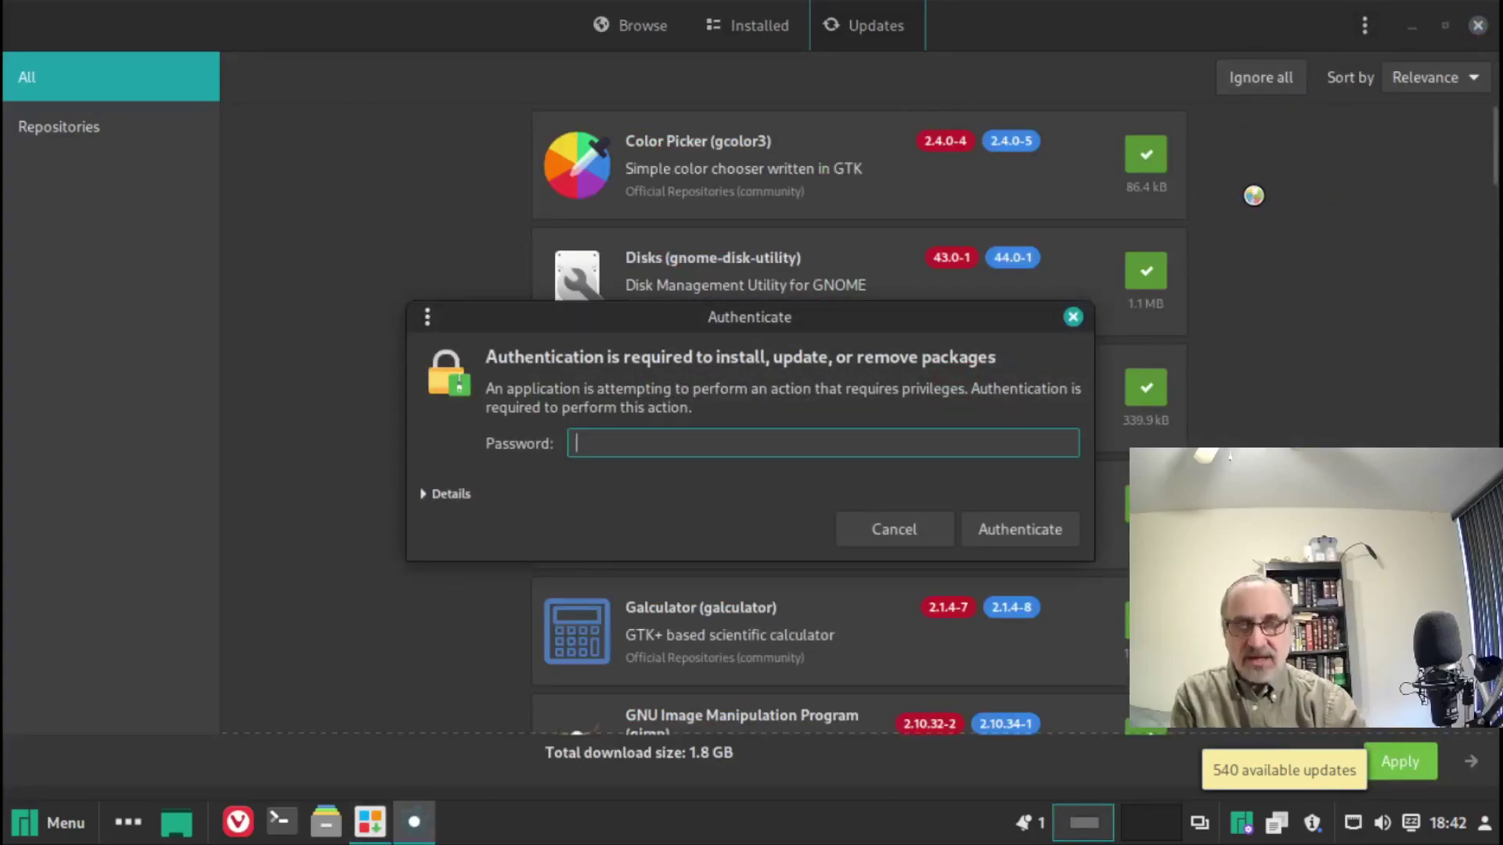
{"action": "type", "text": "**"}
{"action": "key", "text": "Return"}
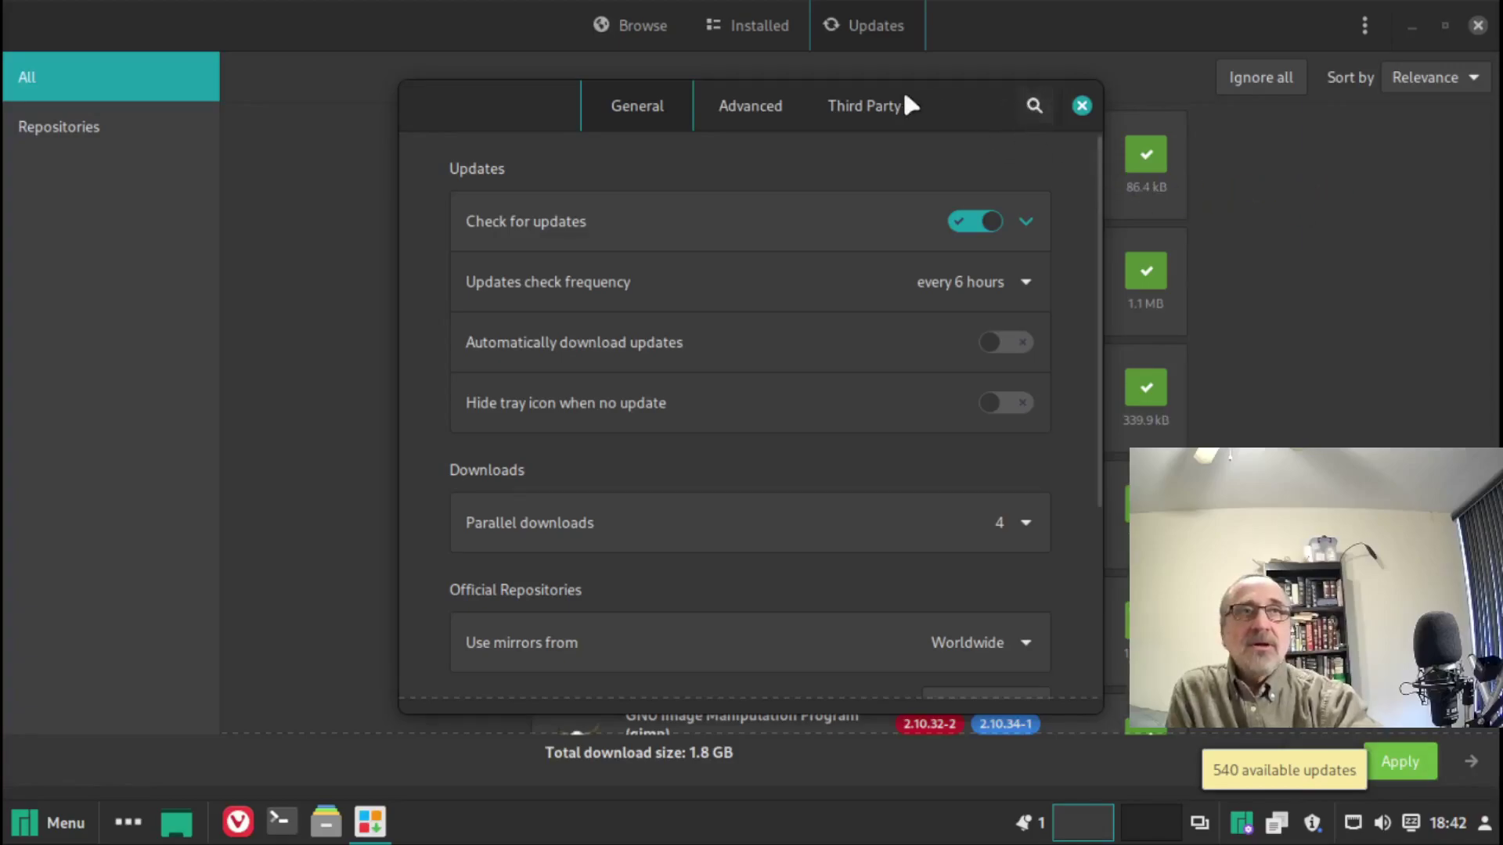
Step: Enable AUR support and AUR update checking, then review the Advanced and General pages
{"action": "left_click_drag", "start_coordinate": [958, 106], "coordinate": [907, 169]}
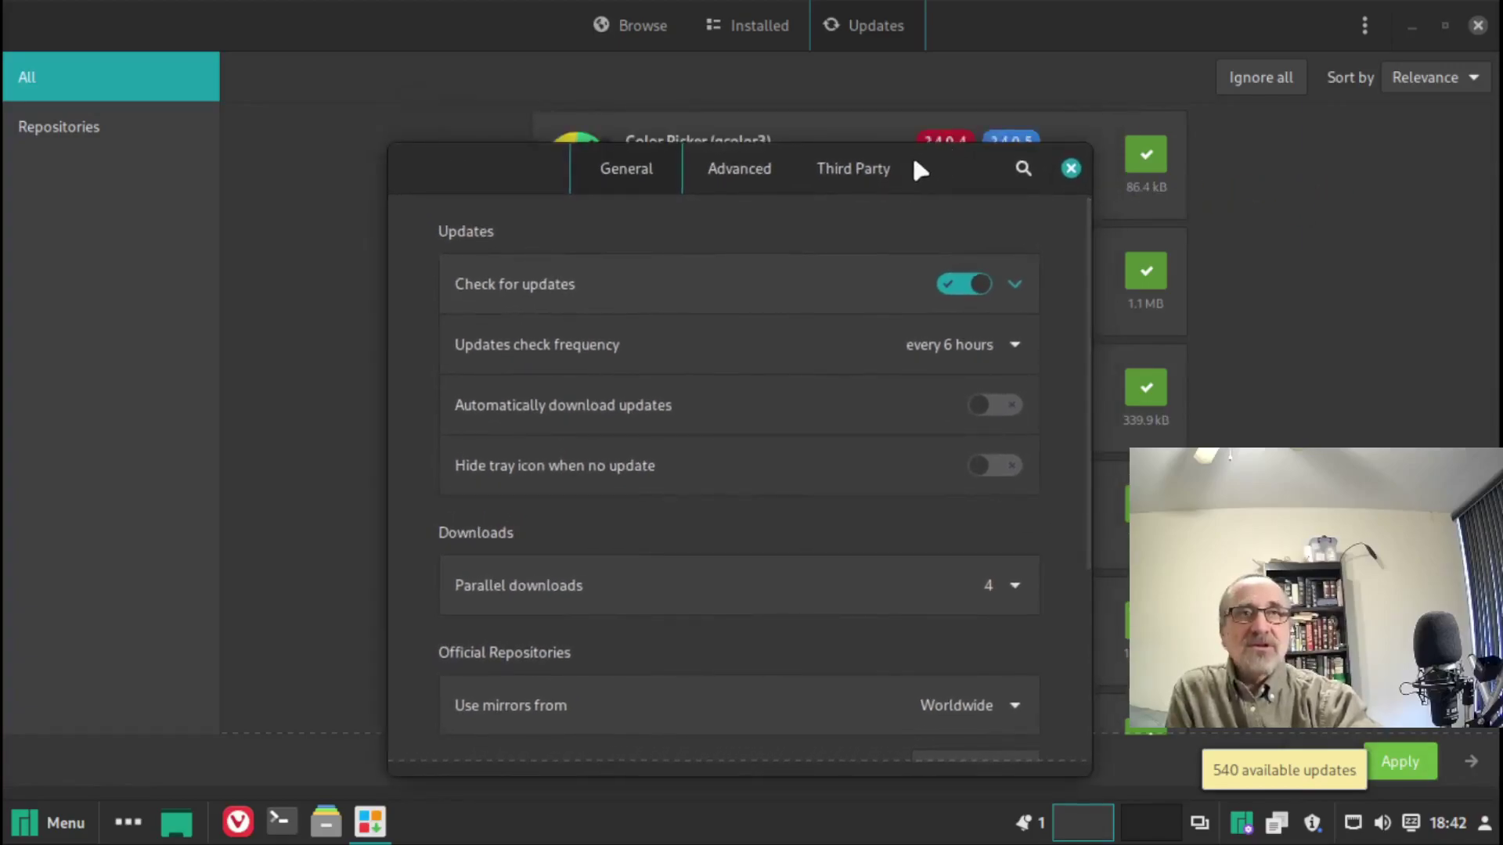
{"action": "left_click", "coordinate": [870, 167]}
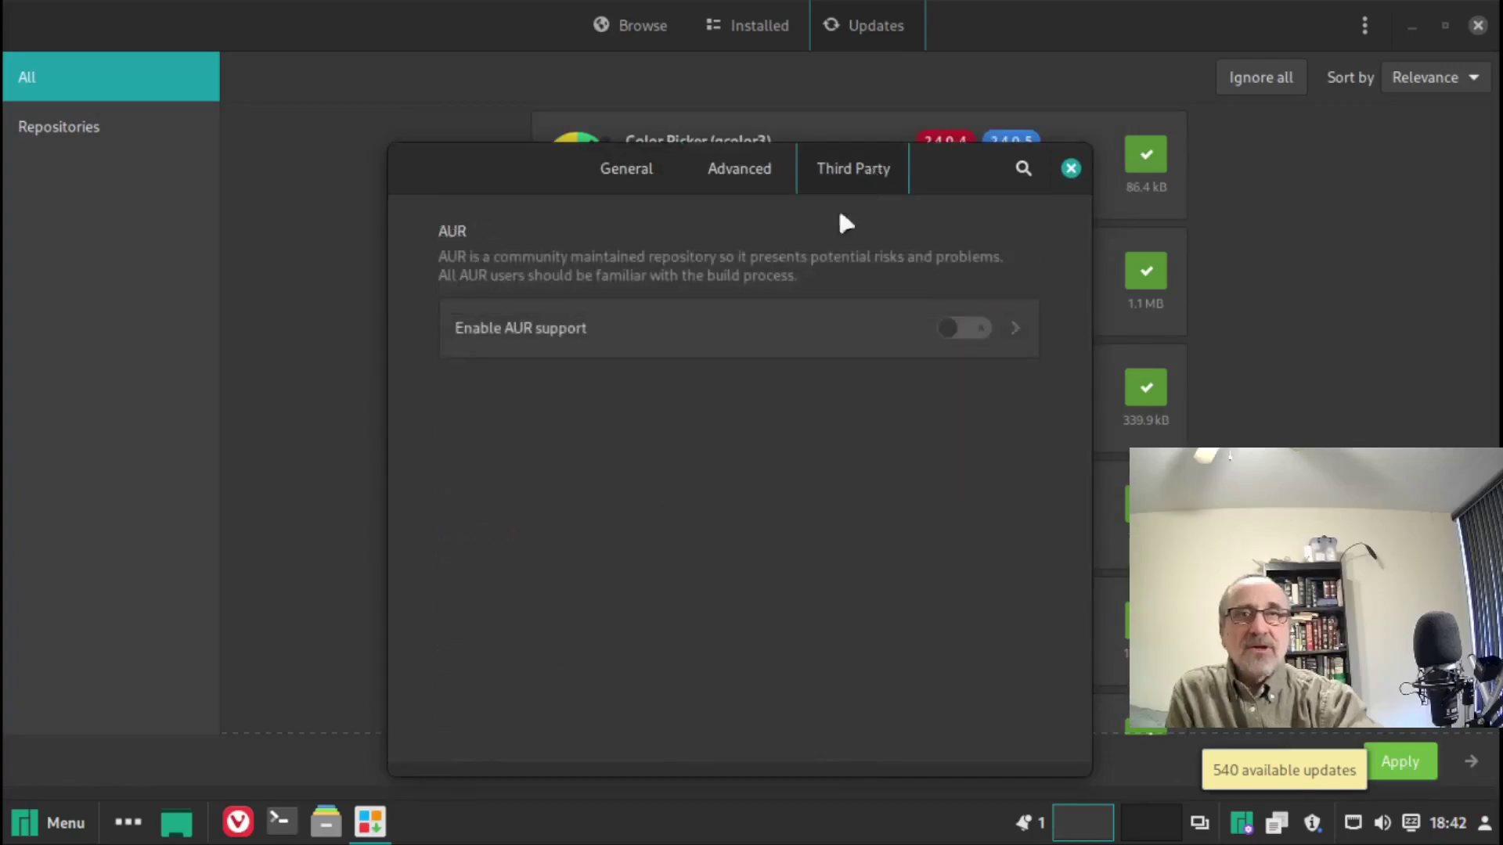
{"action": "left_click", "coordinate": [963, 329]}
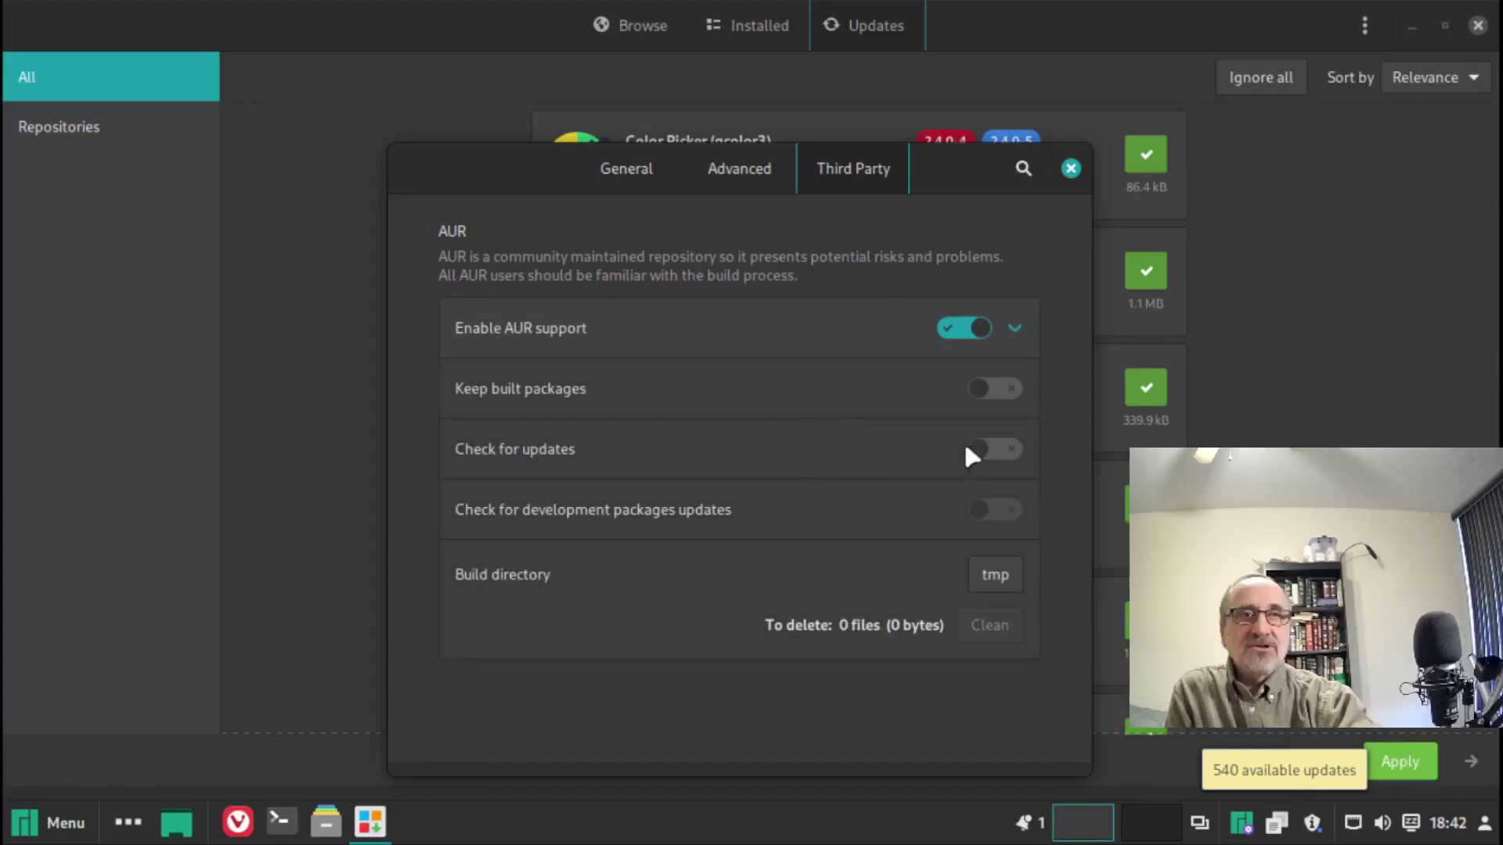
{"action": "left_click", "coordinate": [995, 446]}
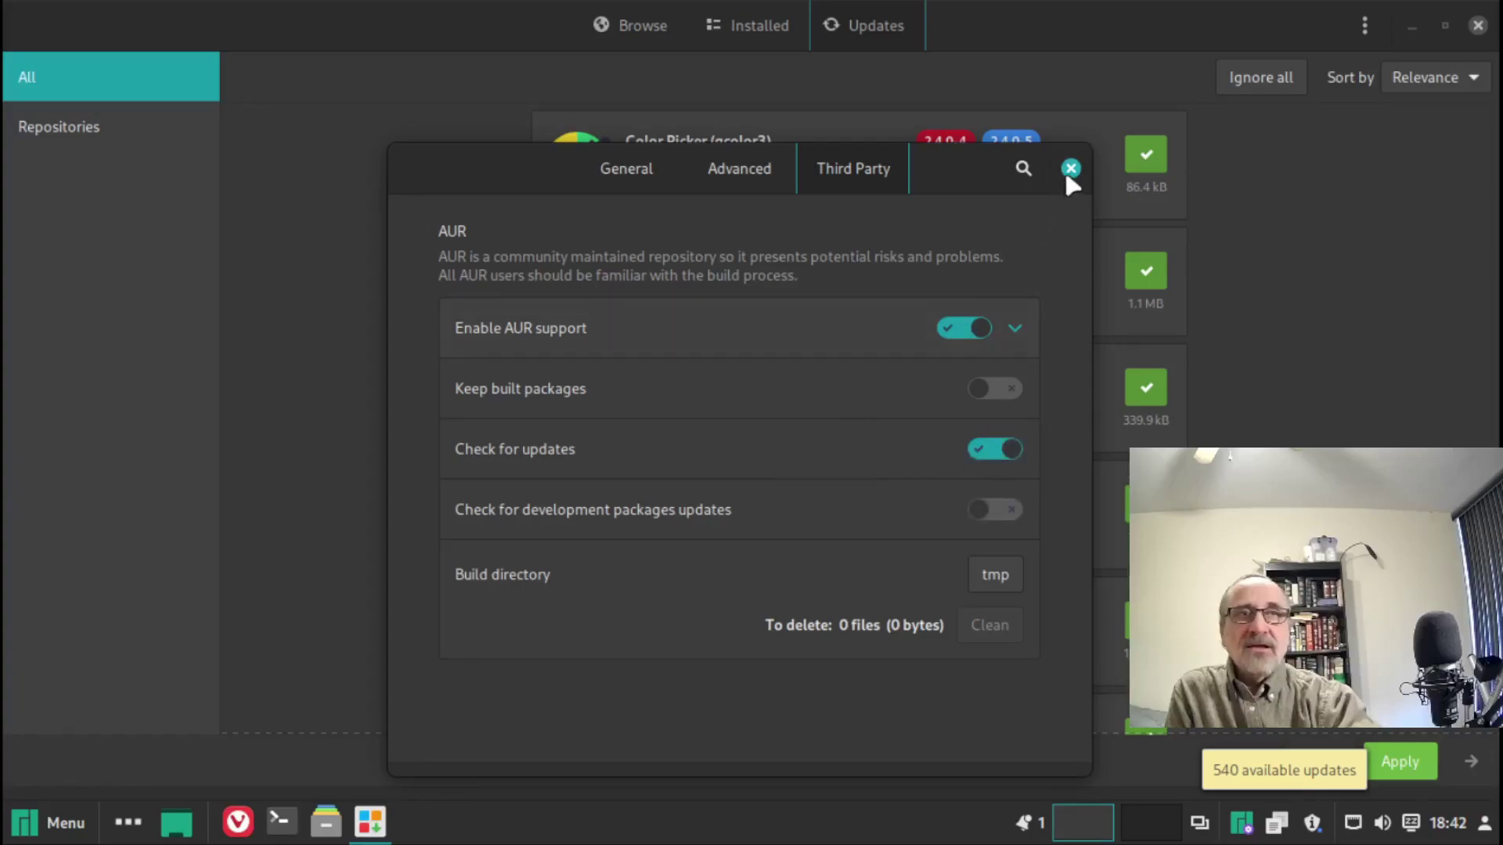
{"action": "left_click", "coordinate": [732, 161]}
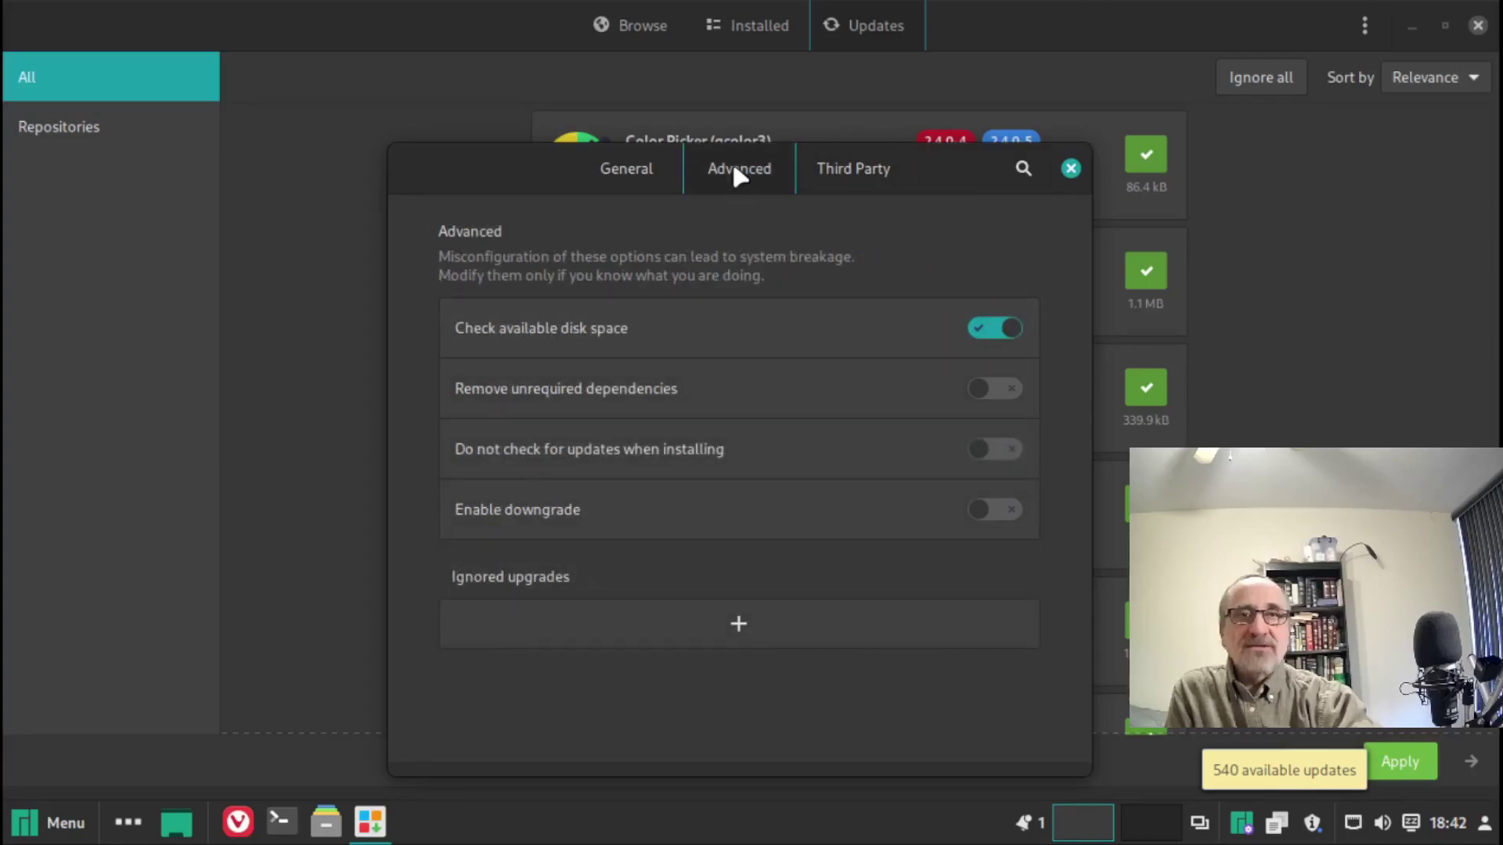
{"action": "left_click", "coordinate": [629, 158]}
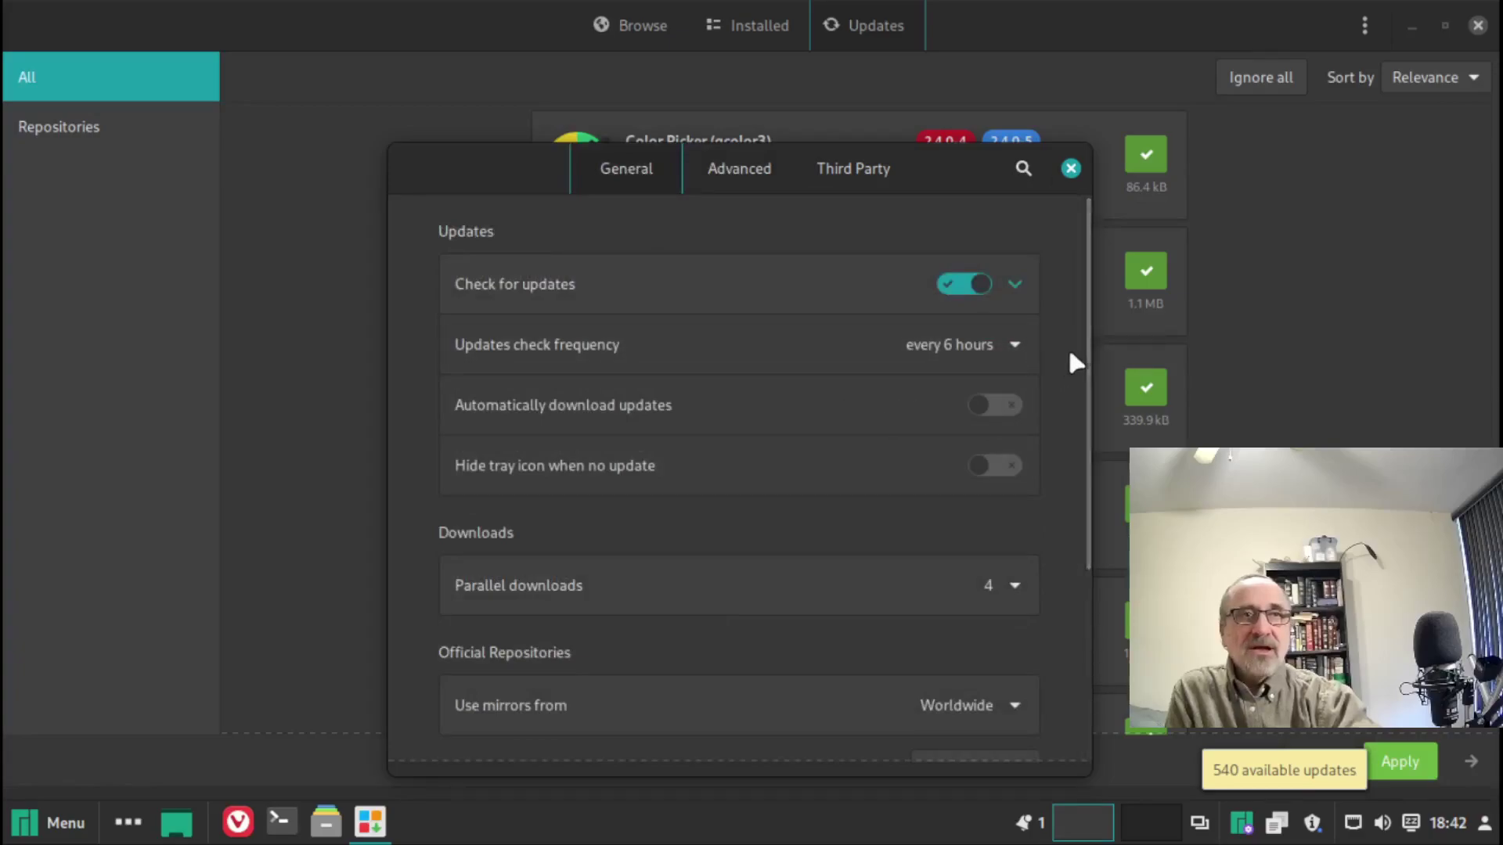
{"action": "left_click_drag", "start_coordinate": [1086, 345], "coordinate": [1084, 492]}
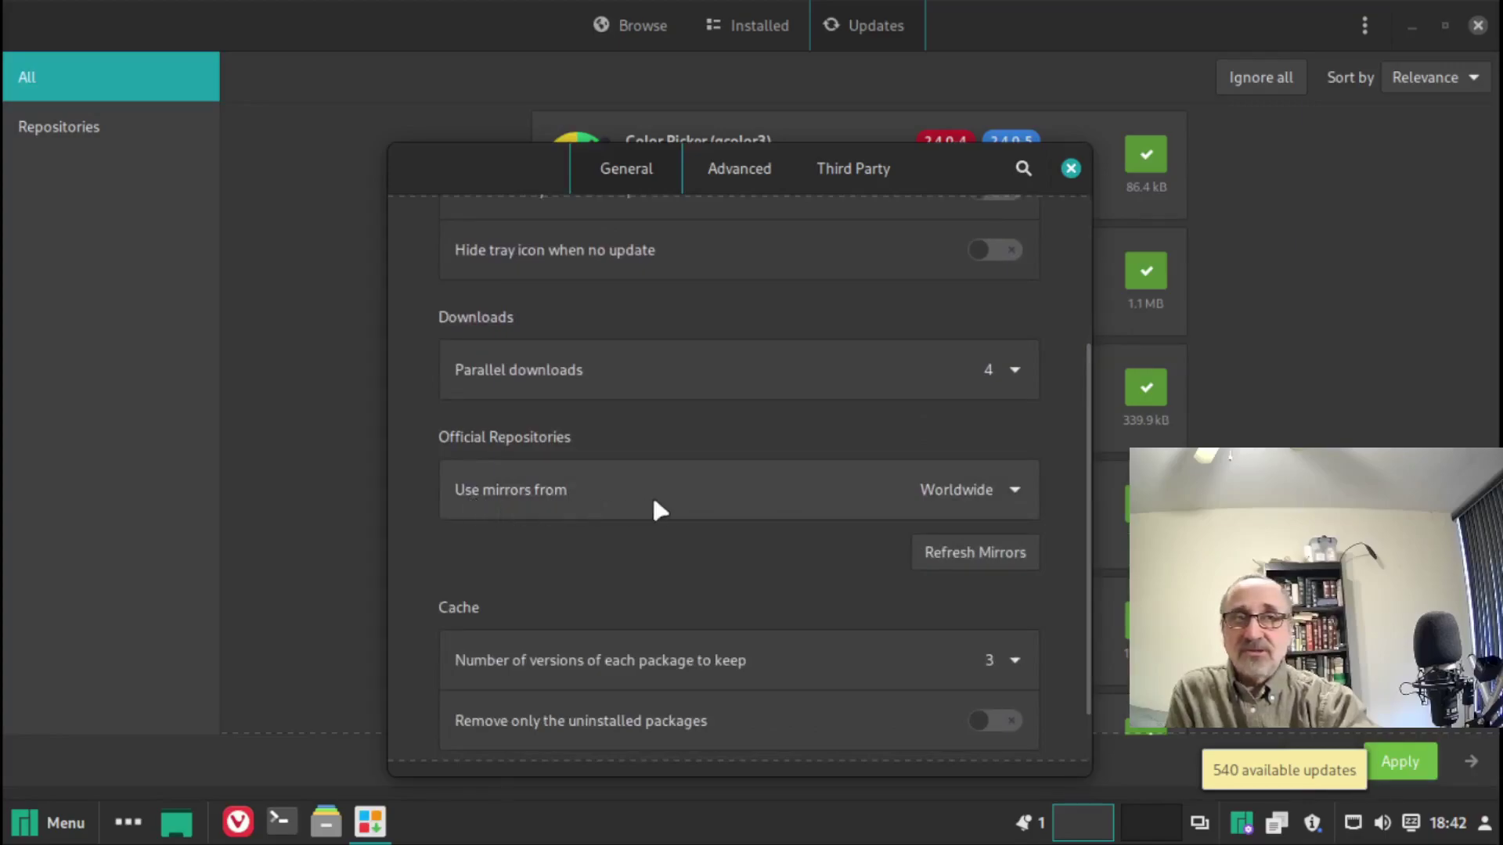
Step: Use Canada as the mirror country and refresh the mirror list
{"action": "left_click", "coordinate": [1006, 481]}
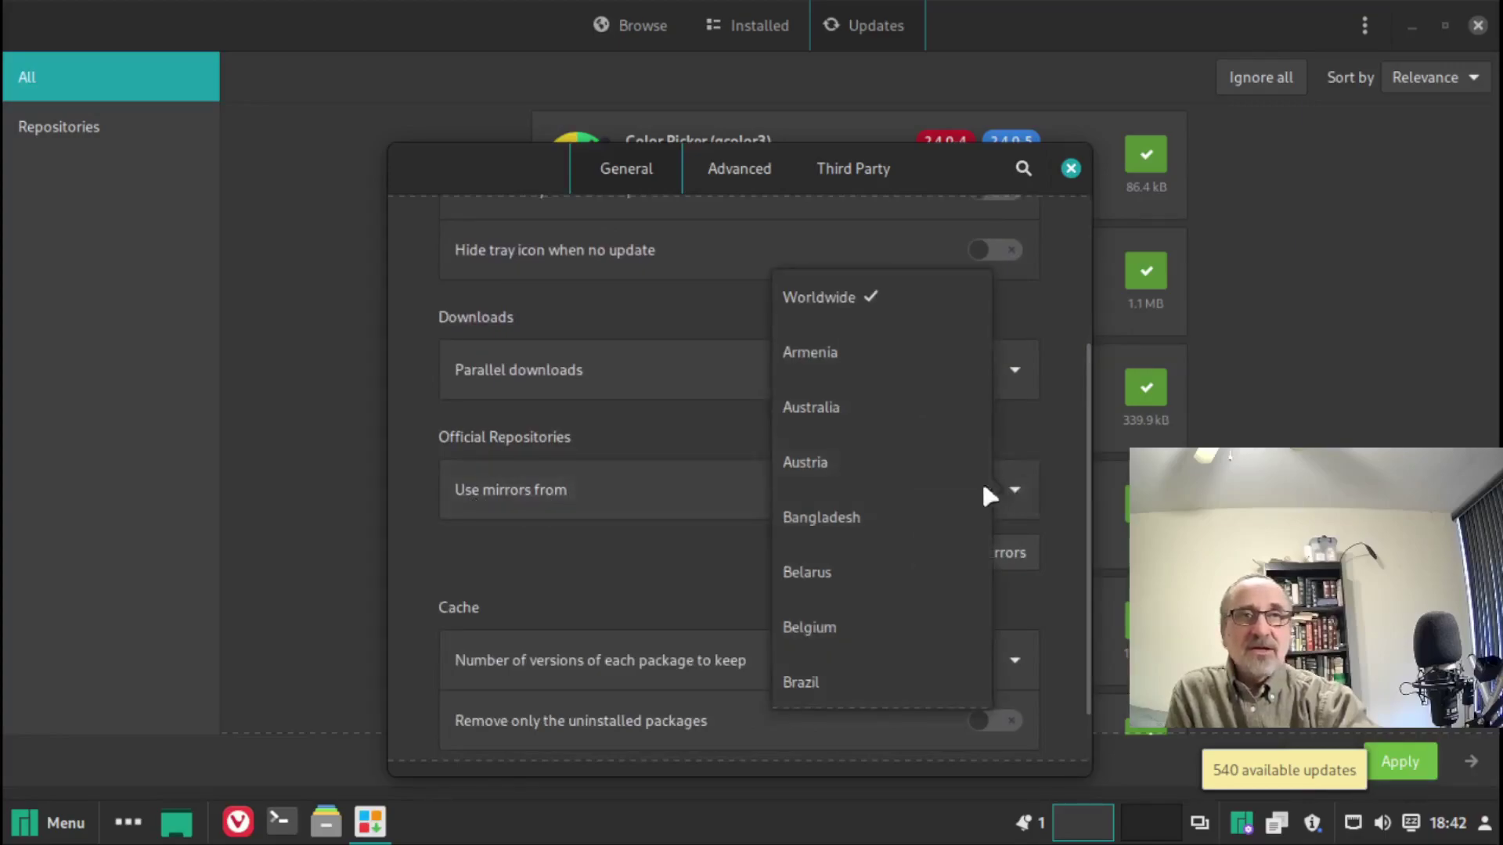
{"action": "scroll", "coordinate": [848, 517], "scroll_direction": "down", "scroll_amount": 3}
{"action": "scroll", "coordinate": [864, 470], "scroll_direction": "down", "scroll_amount": 3}
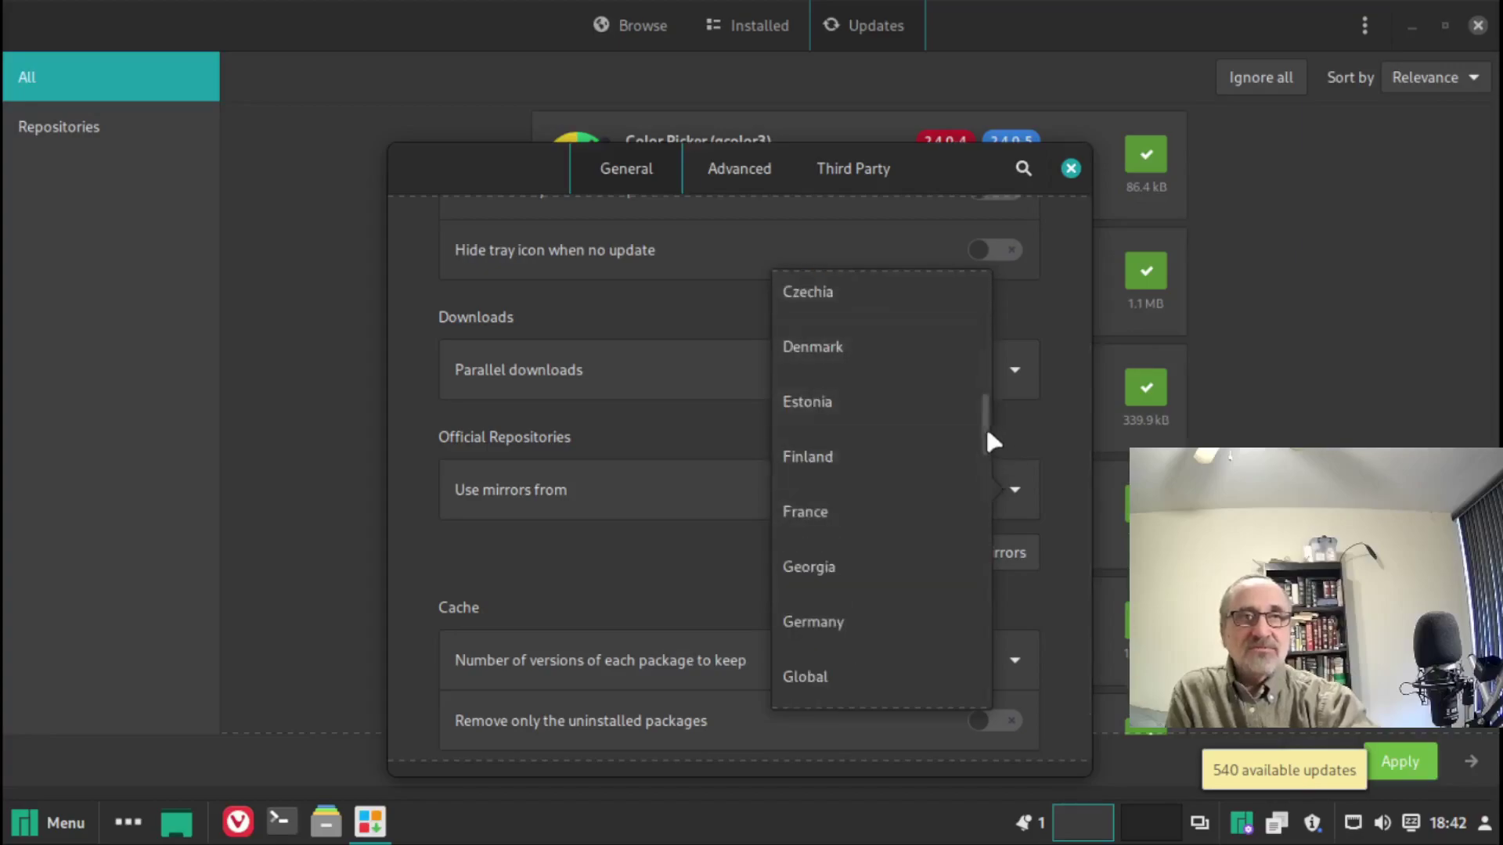
{"action": "scroll", "coordinate": [985, 426], "scroll_direction": "up", "scroll_amount": 3}
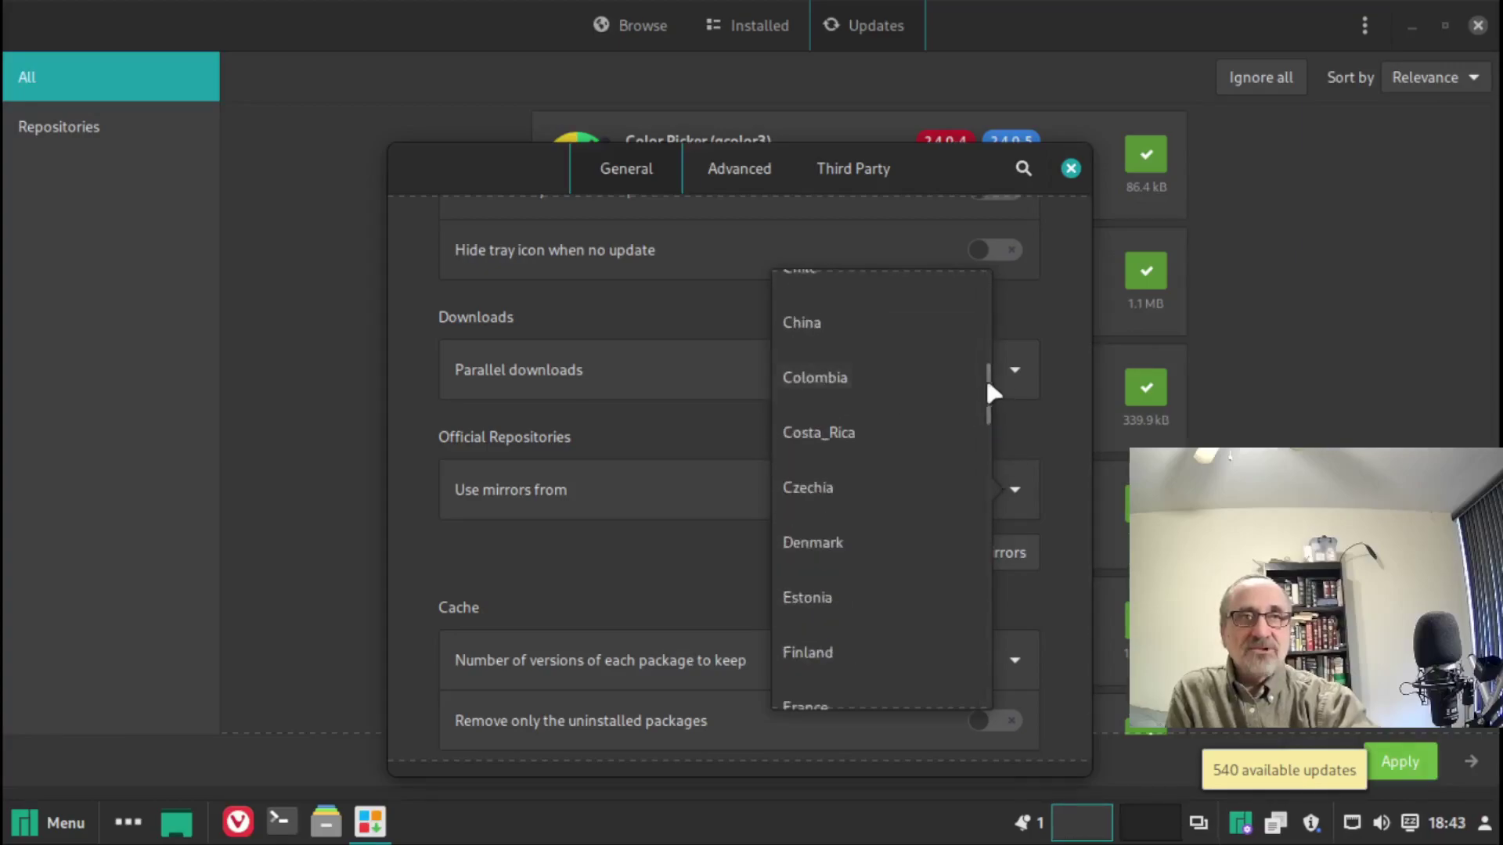
{"action": "left_click_drag", "start_coordinate": [980, 380], "coordinate": [973, 346]}
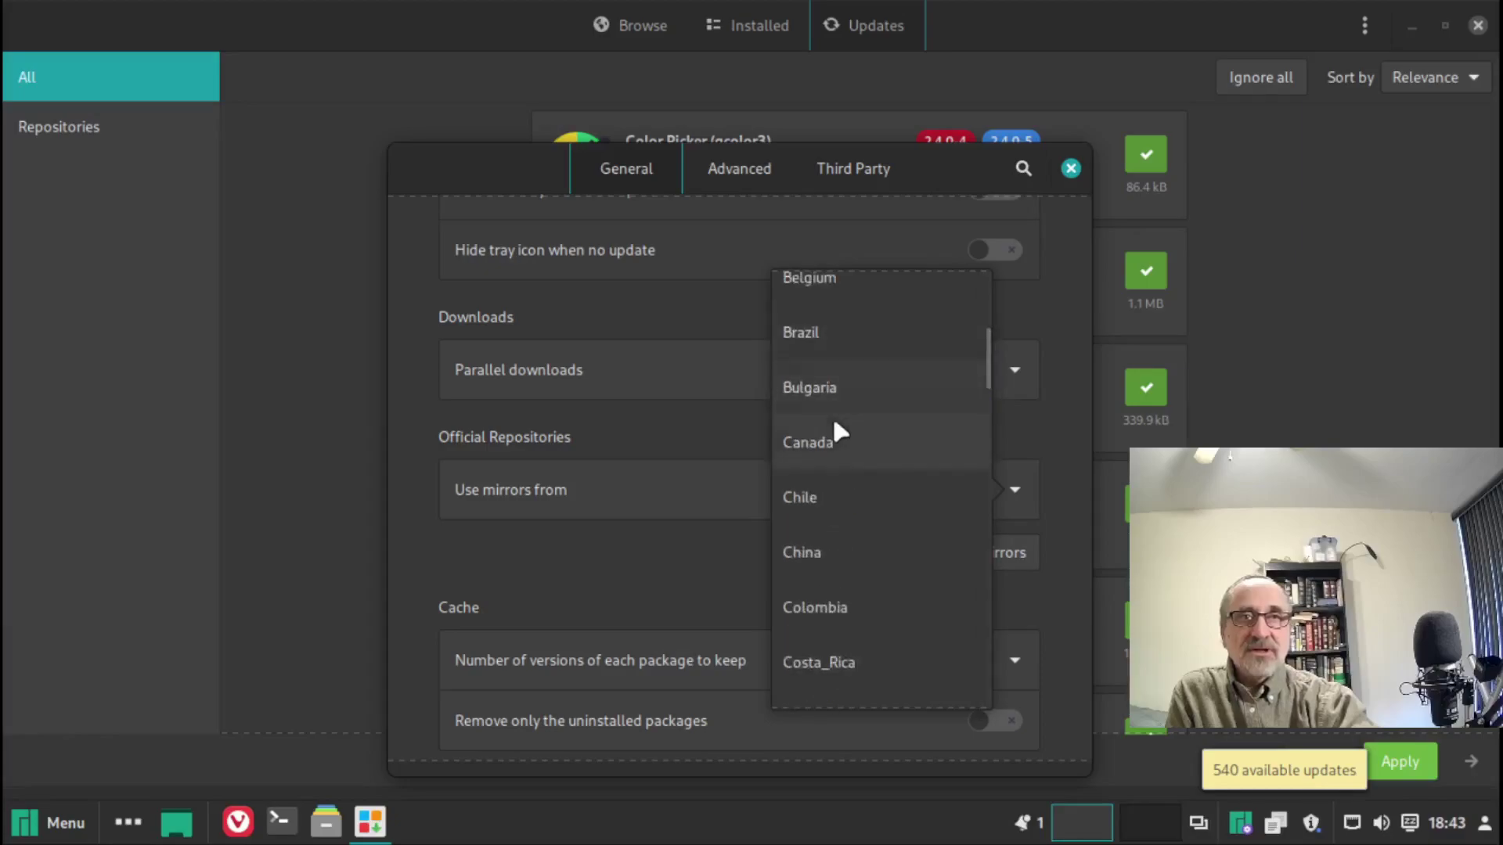
{"action": "left_click", "coordinate": [829, 437]}
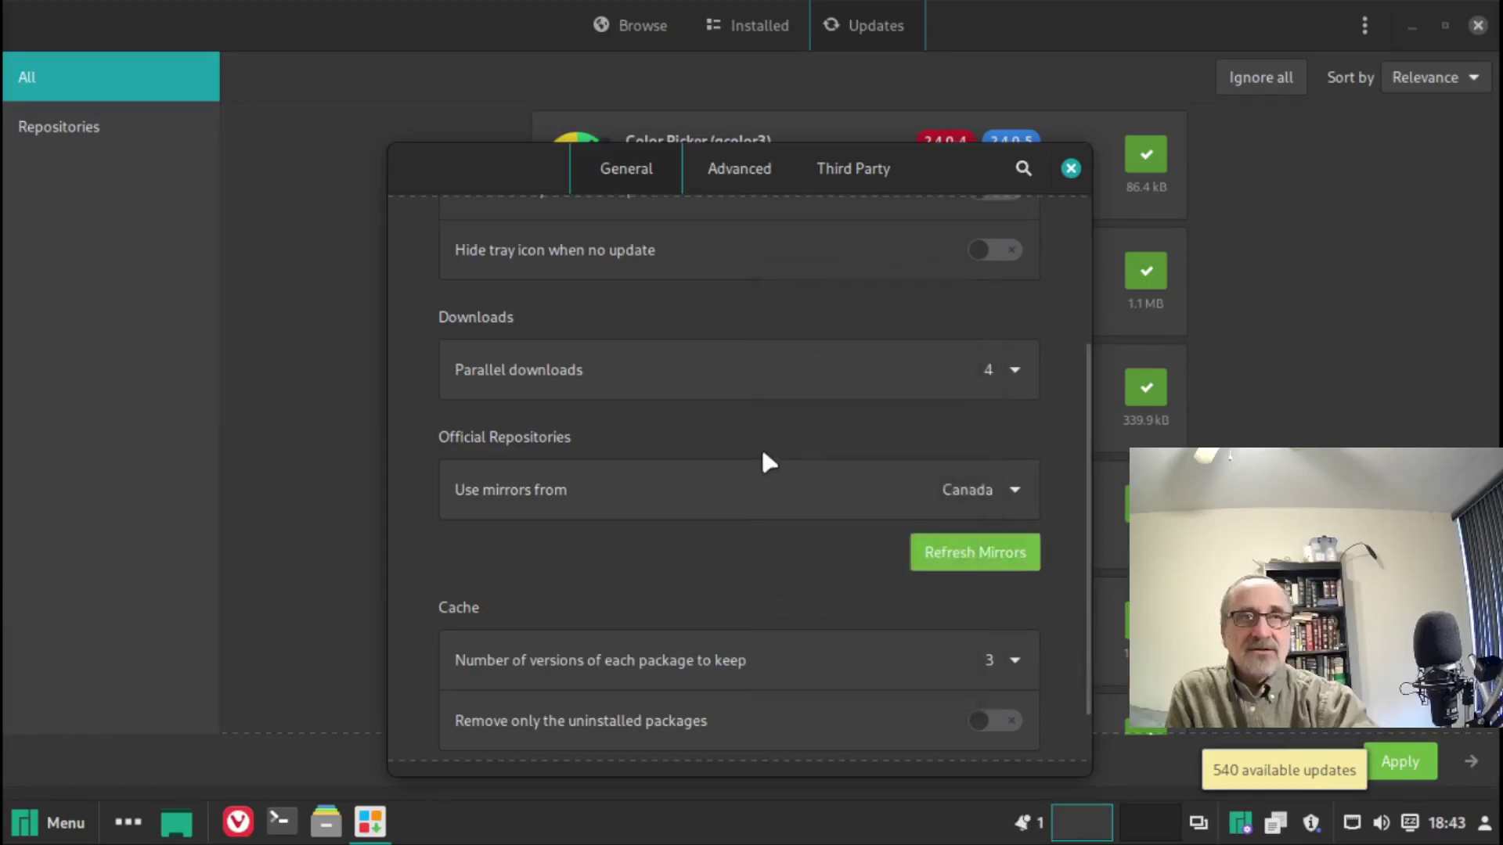
{"action": "left_click_drag", "start_coordinate": [923, 164], "coordinate": [927, 134]}
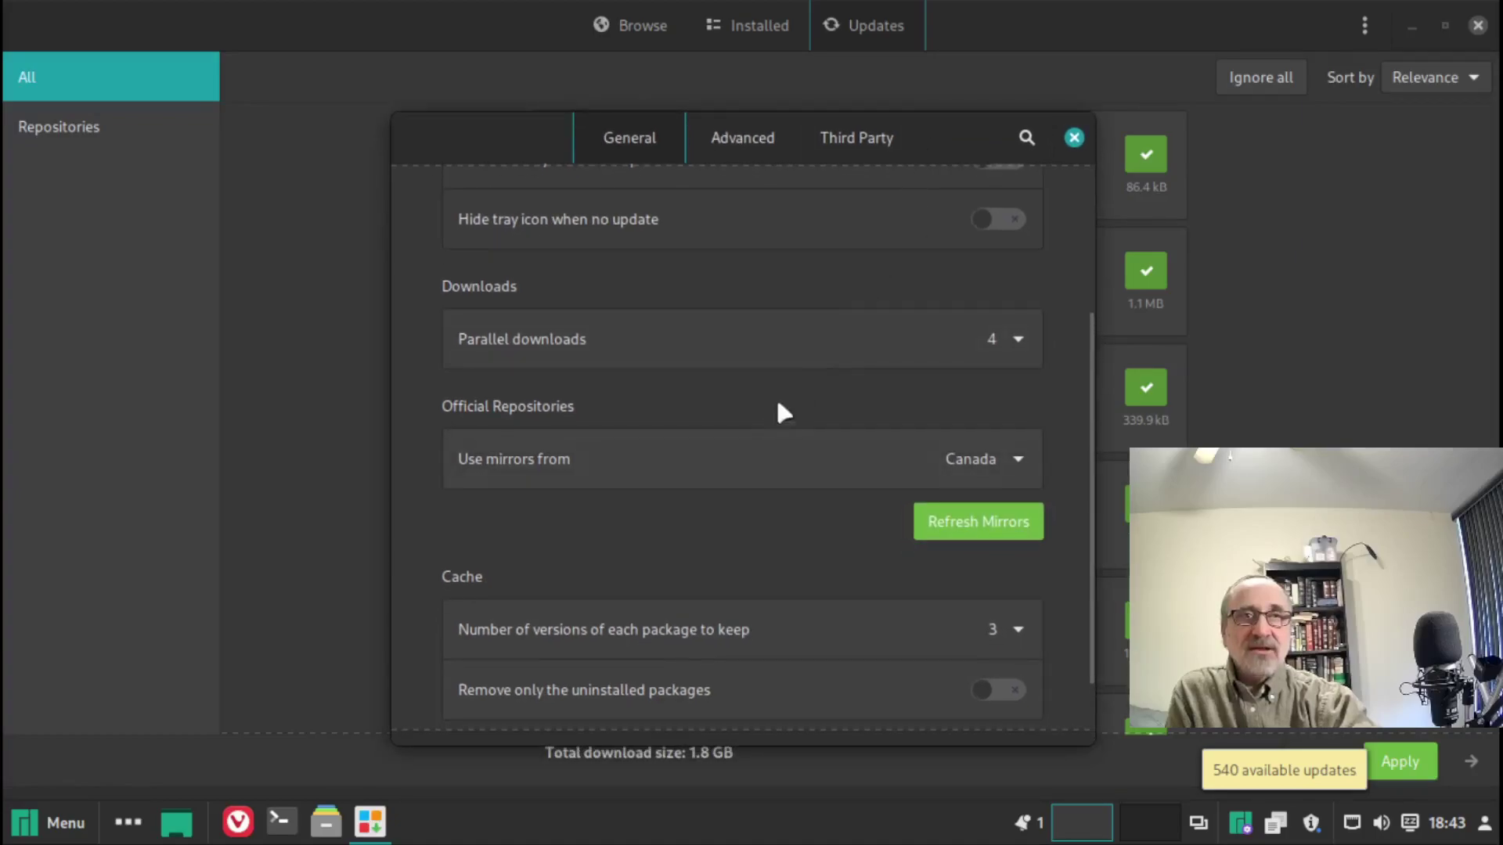
{"action": "left_click", "coordinate": [966, 524]}
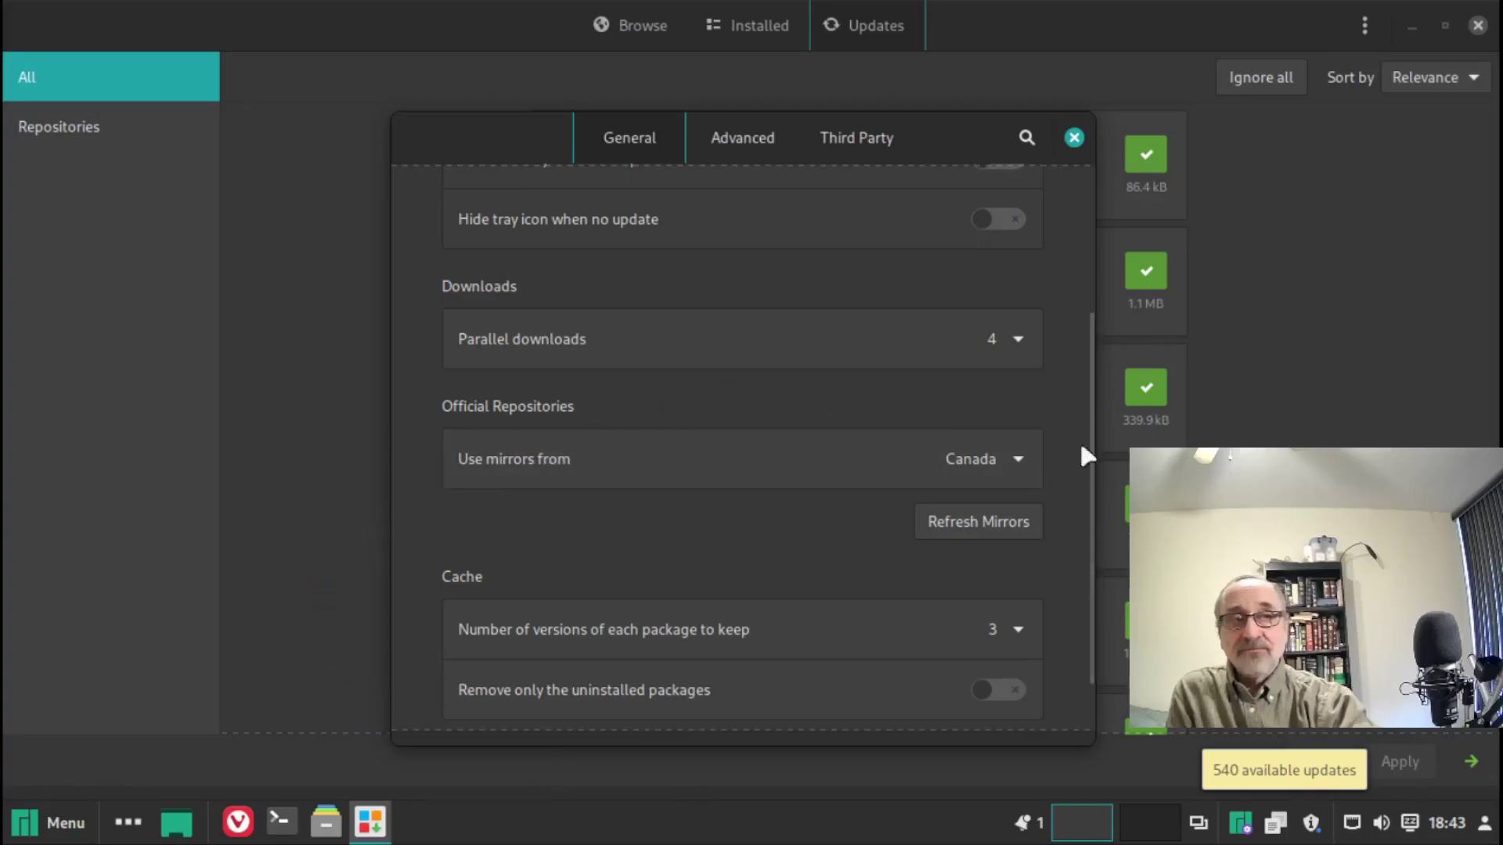
Step: Close Preferences, let the update check reach 1.8 GB, then close Pamac without applying updates
{"action": "left_click", "coordinate": [1075, 139]}
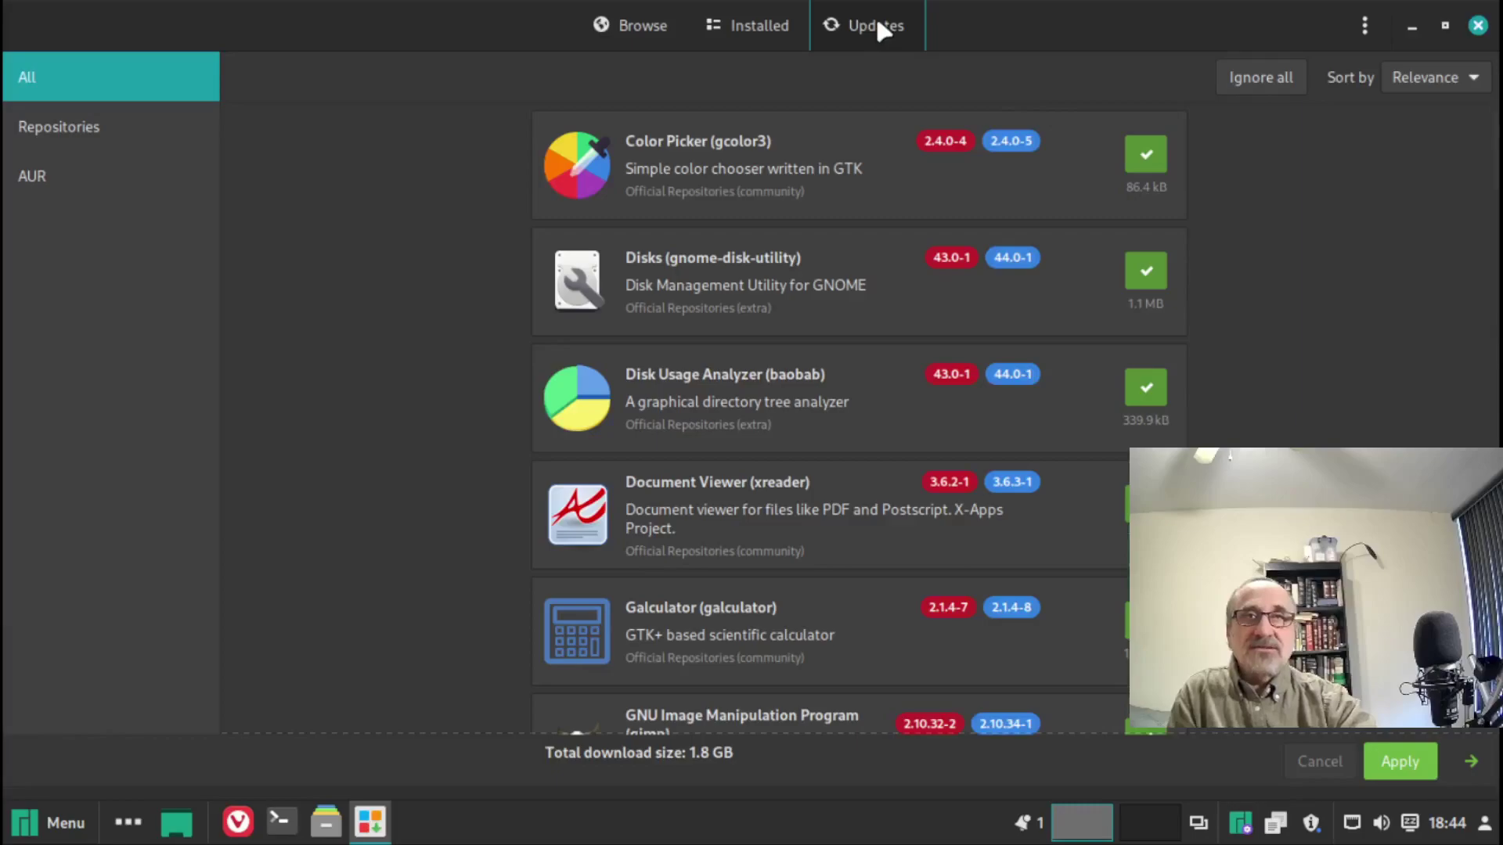
{"action": "left_click", "coordinate": [1479, 27]}
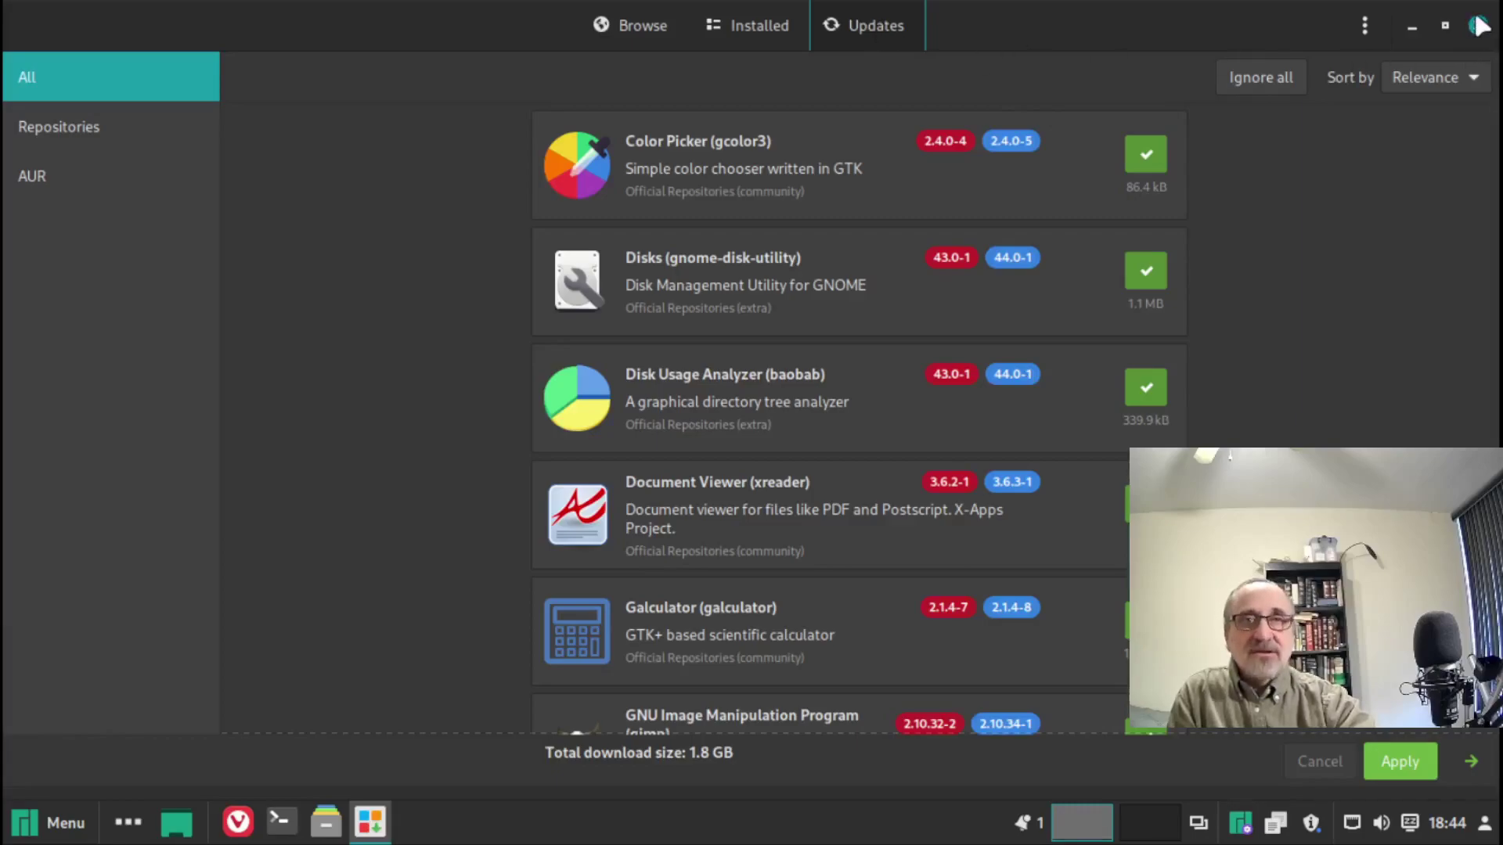
Step: Close Pamac, launch a maximized terminal from the panel, and bring up its context menu
{"action": "left_click", "coordinate": [1478, 26]}
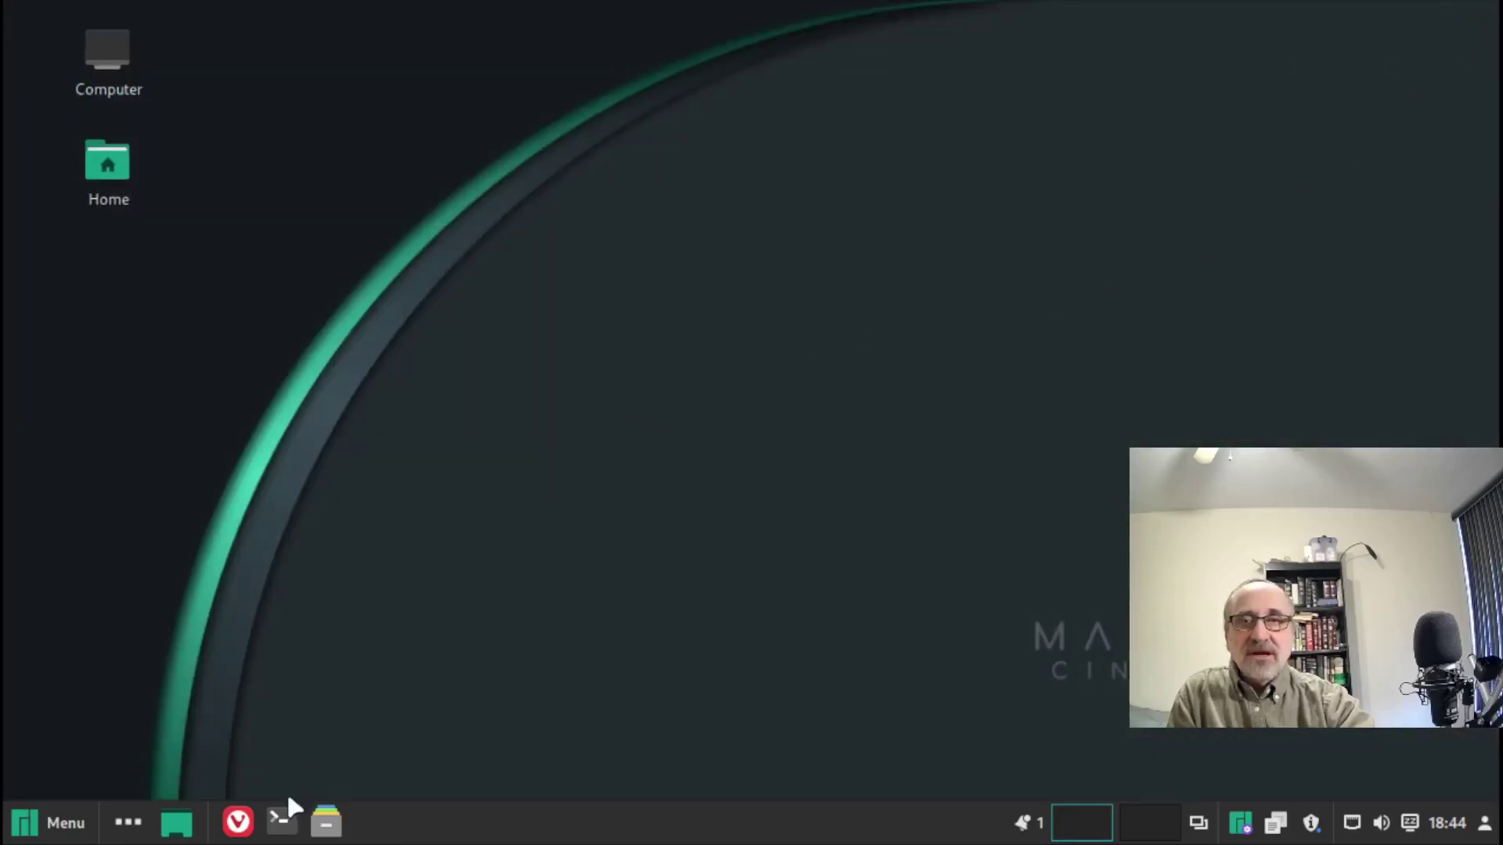
{"action": "left_click", "coordinate": [284, 819]}
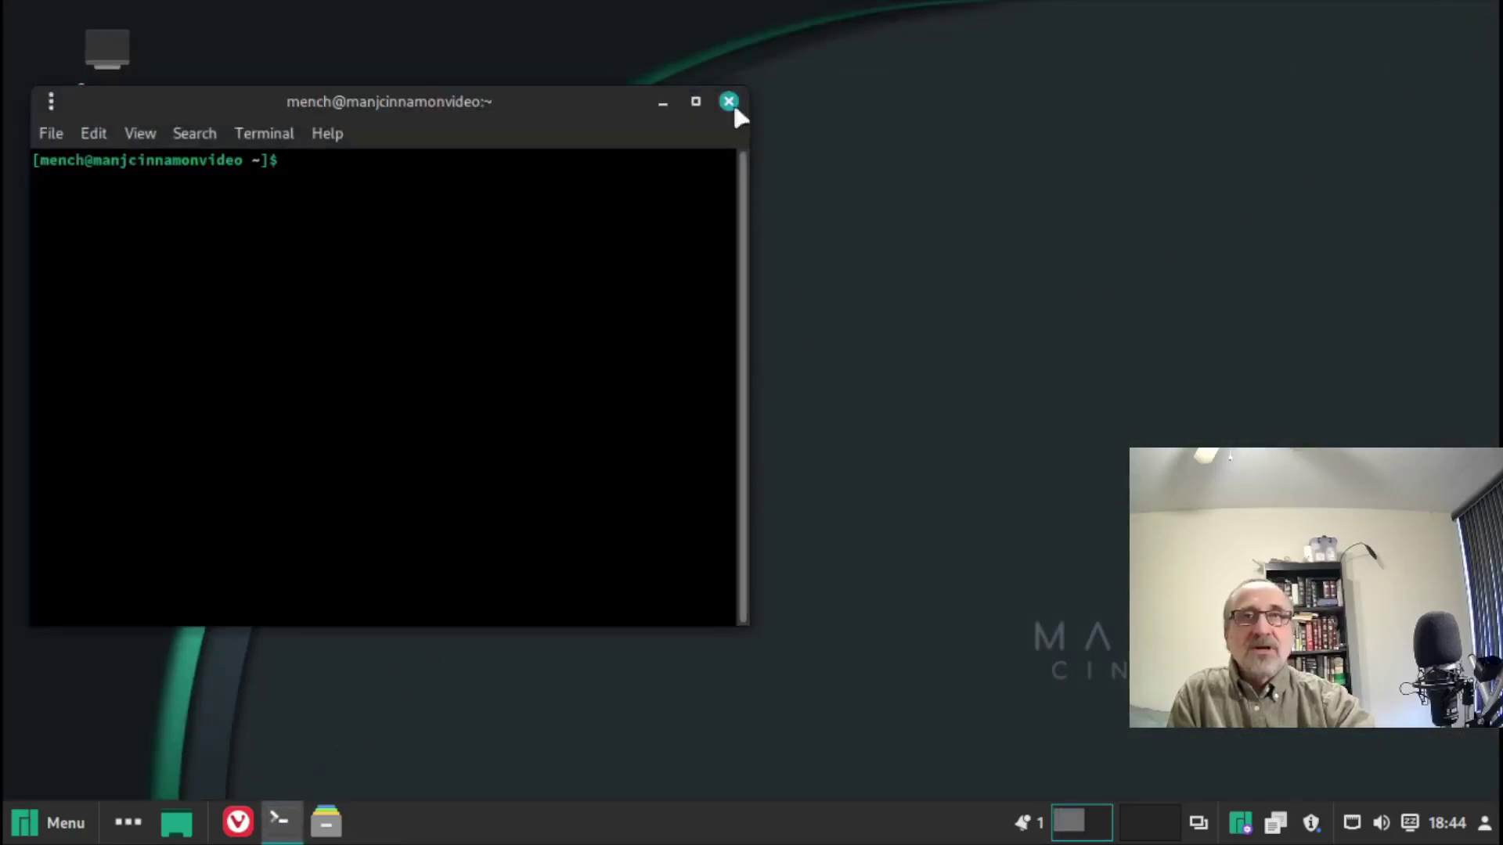
{"action": "left_click", "coordinate": [696, 101]}
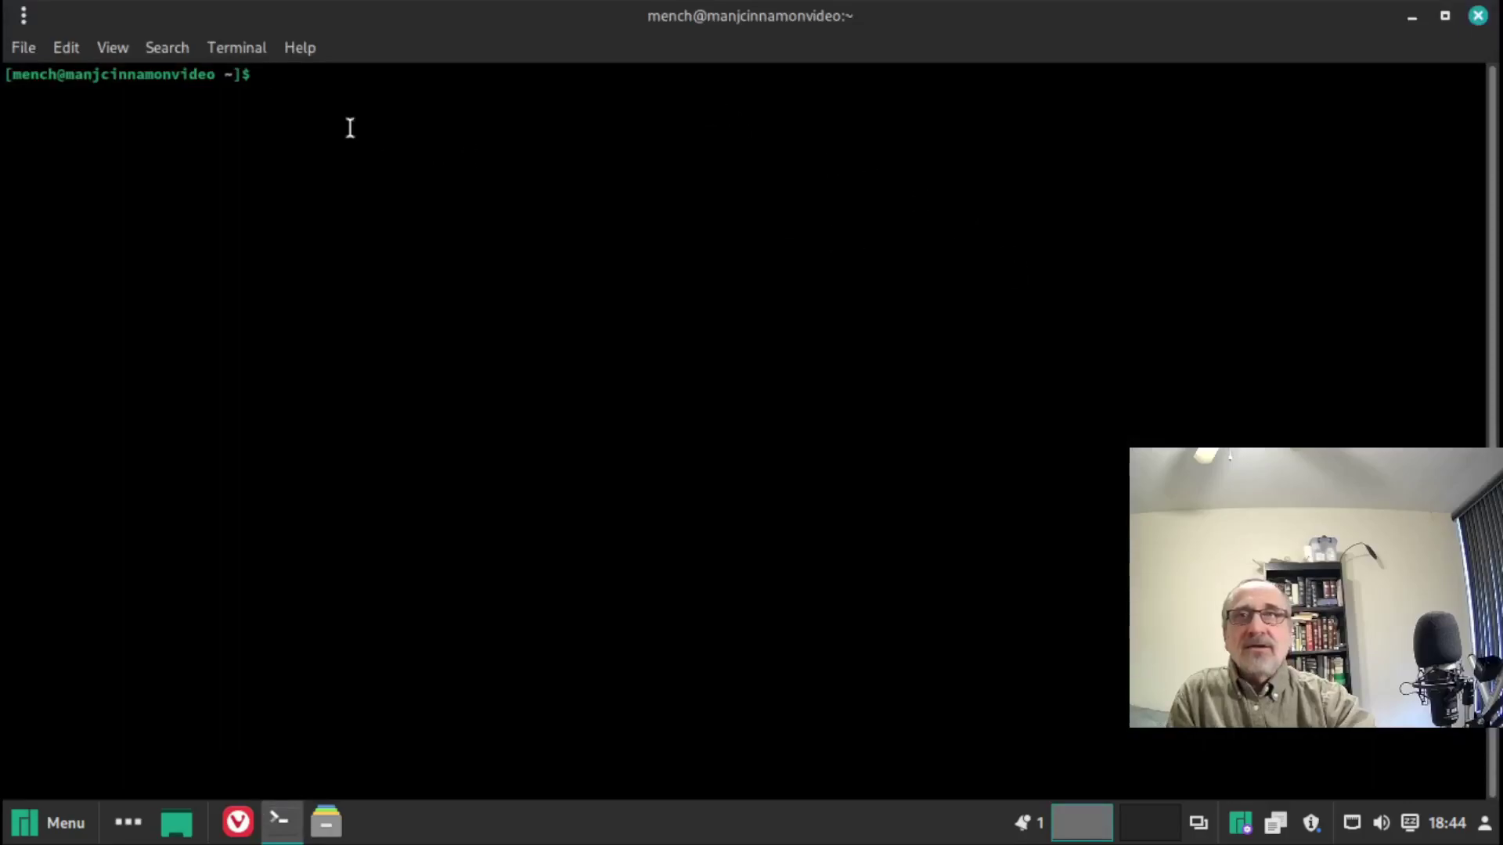
{"action": "right_click", "coordinate": [549, 261]}
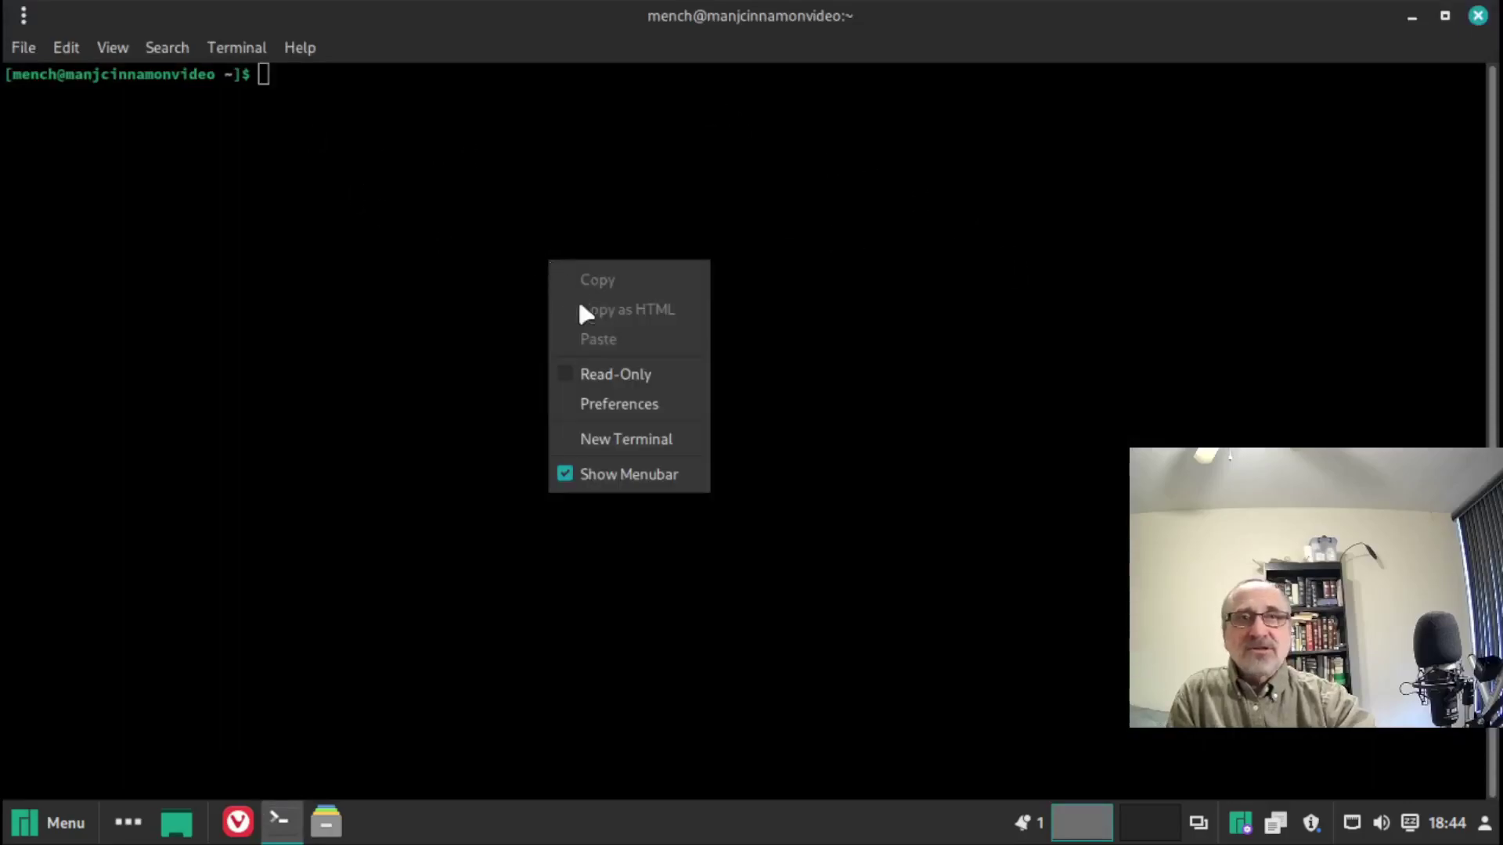
Step: Keep custom terminal colours and enable a separate bold text colour
{"action": "left_click", "coordinate": [631, 405]}
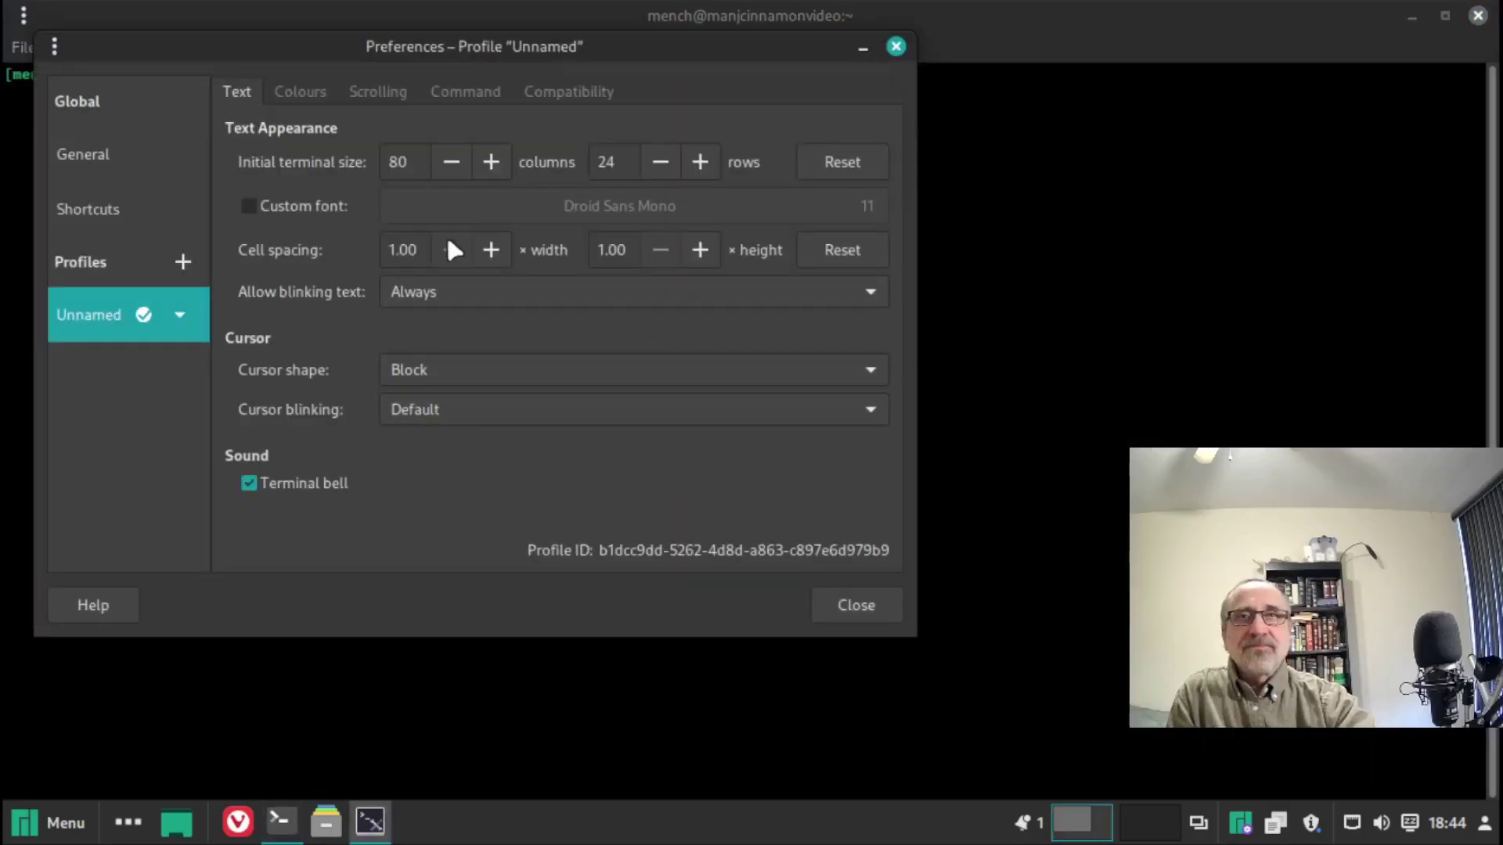
{"action": "left_click", "coordinate": [309, 95]}
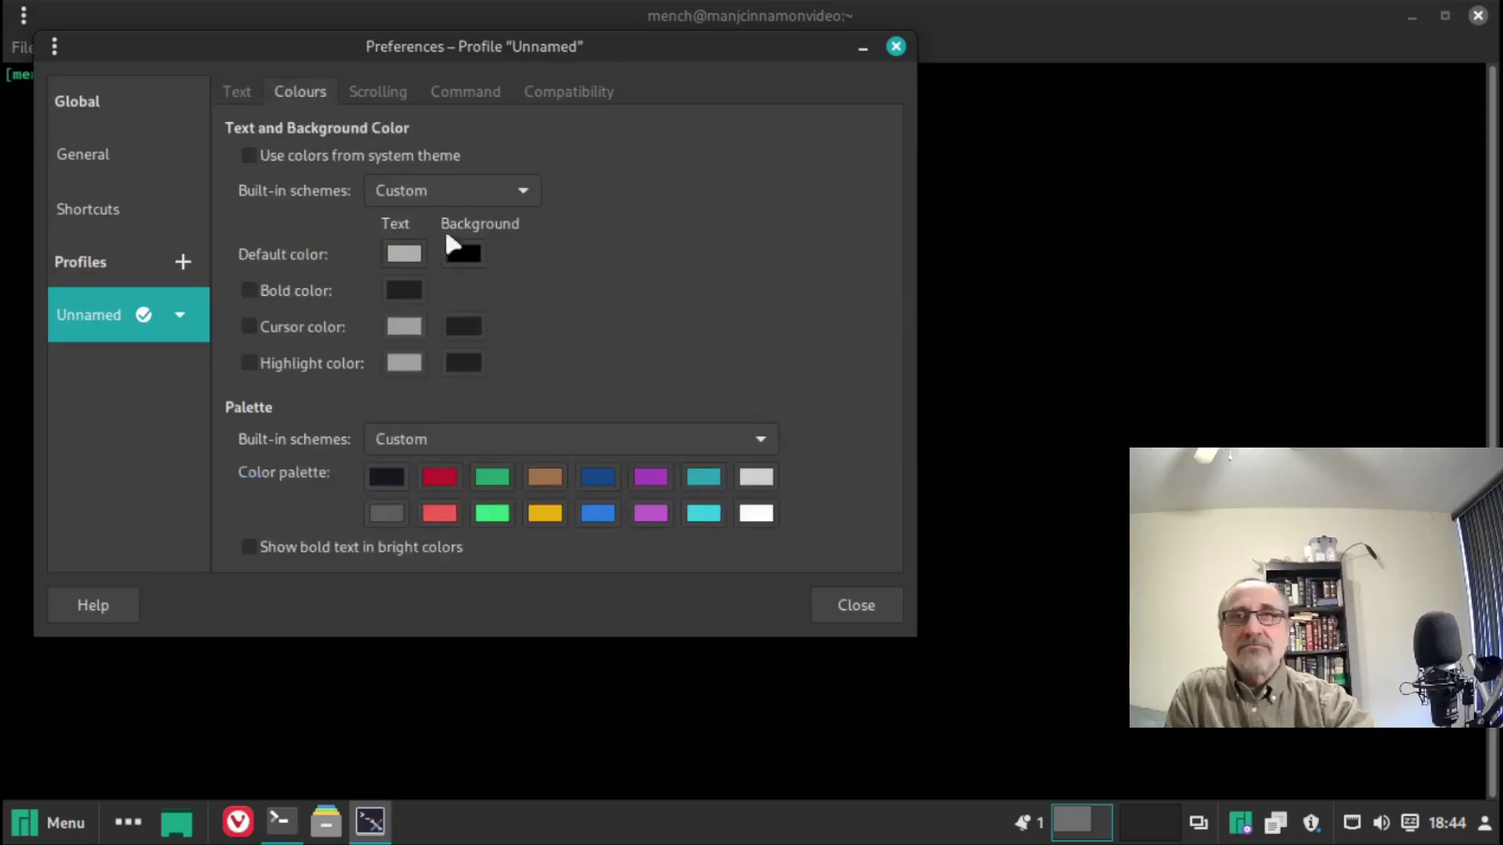
{"action": "left_click", "coordinate": [255, 154]}
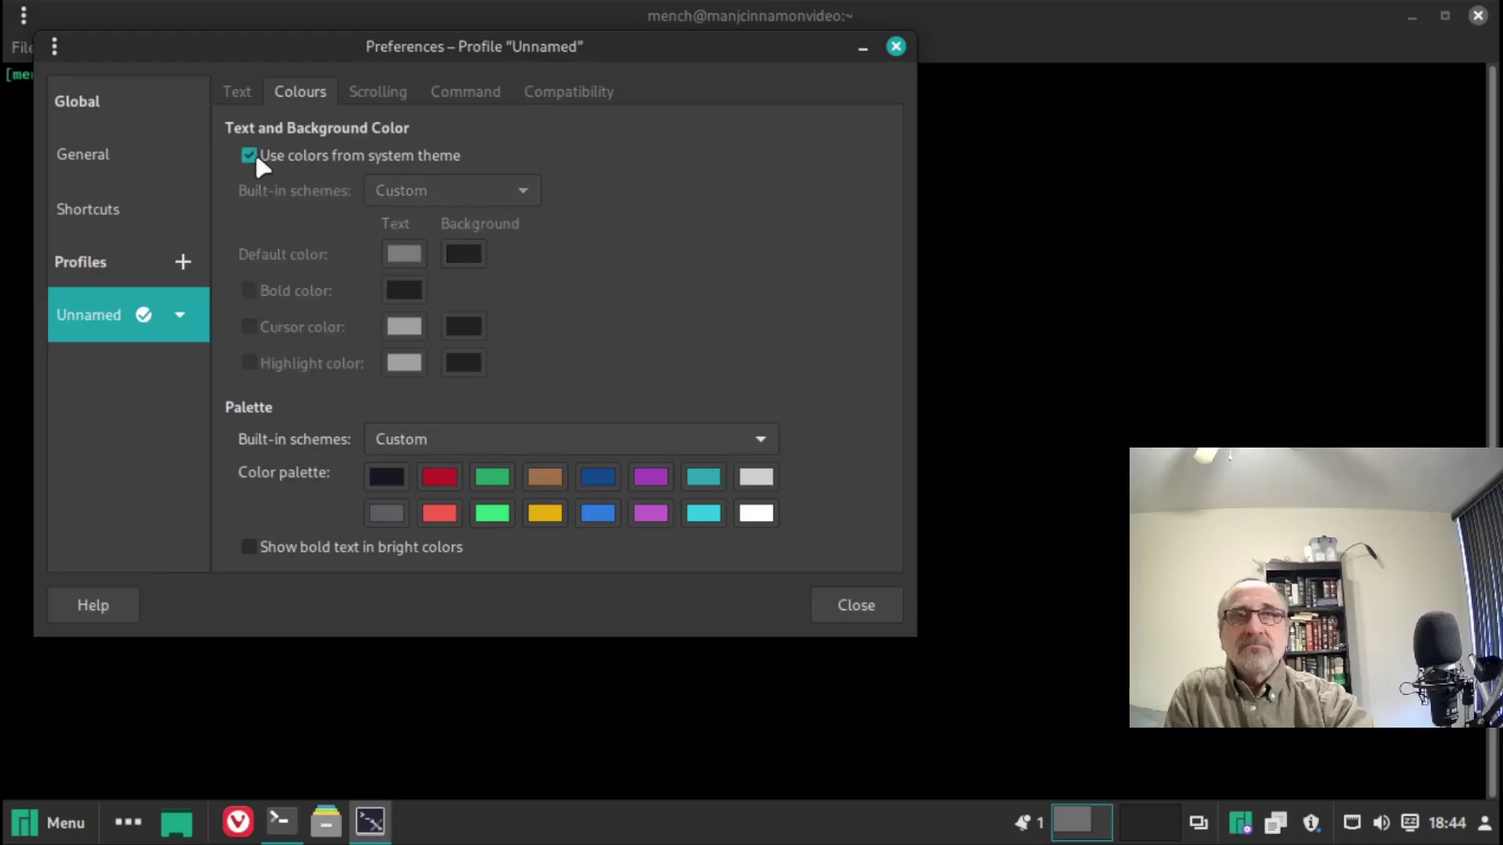
{"action": "left_click", "coordinate": [255, 154]}
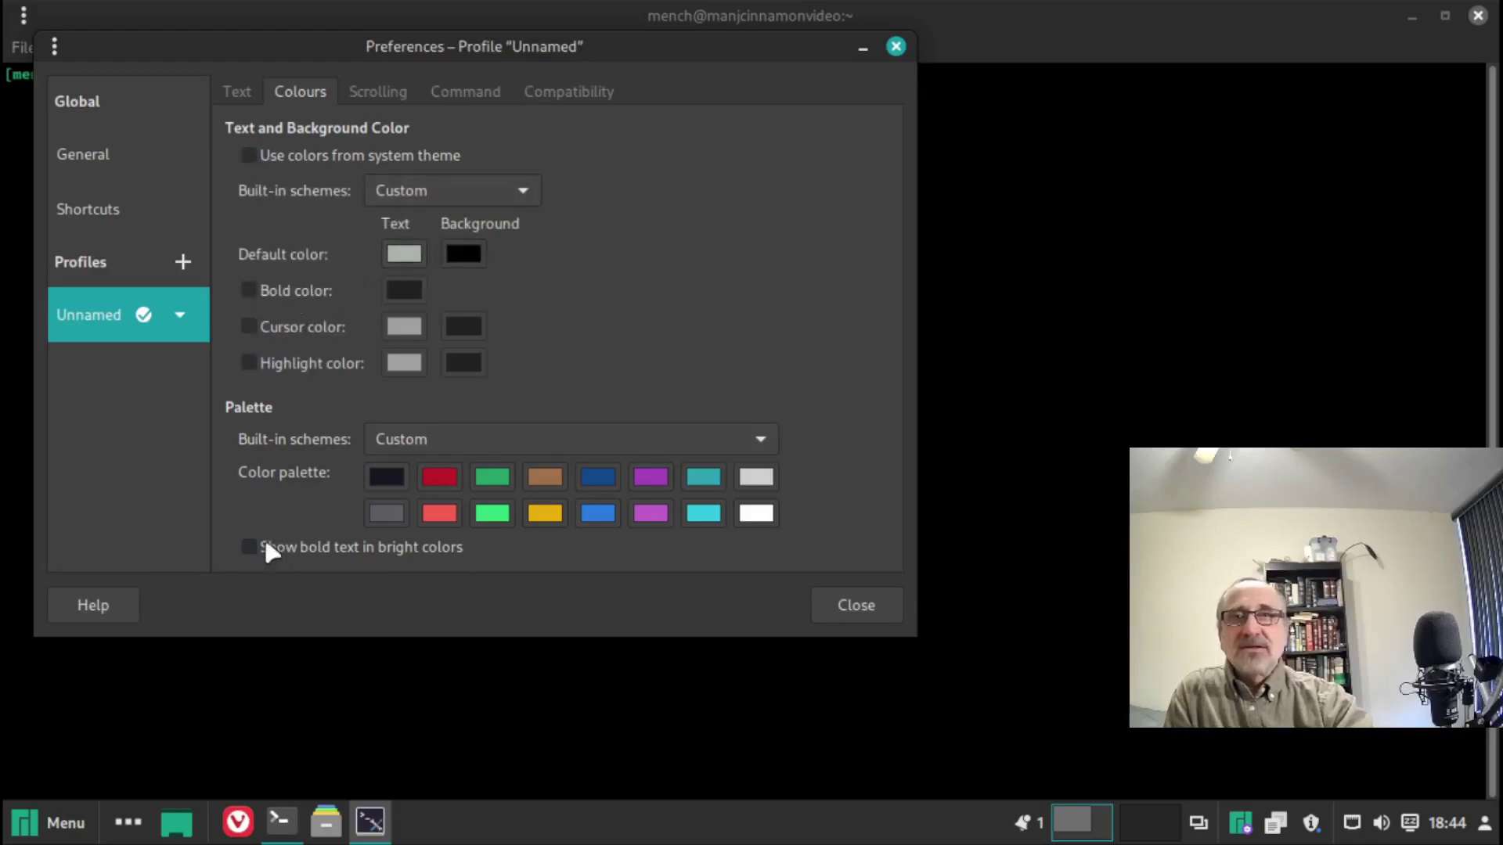
{"action": "left_click", "coordinate": [261, 294]}
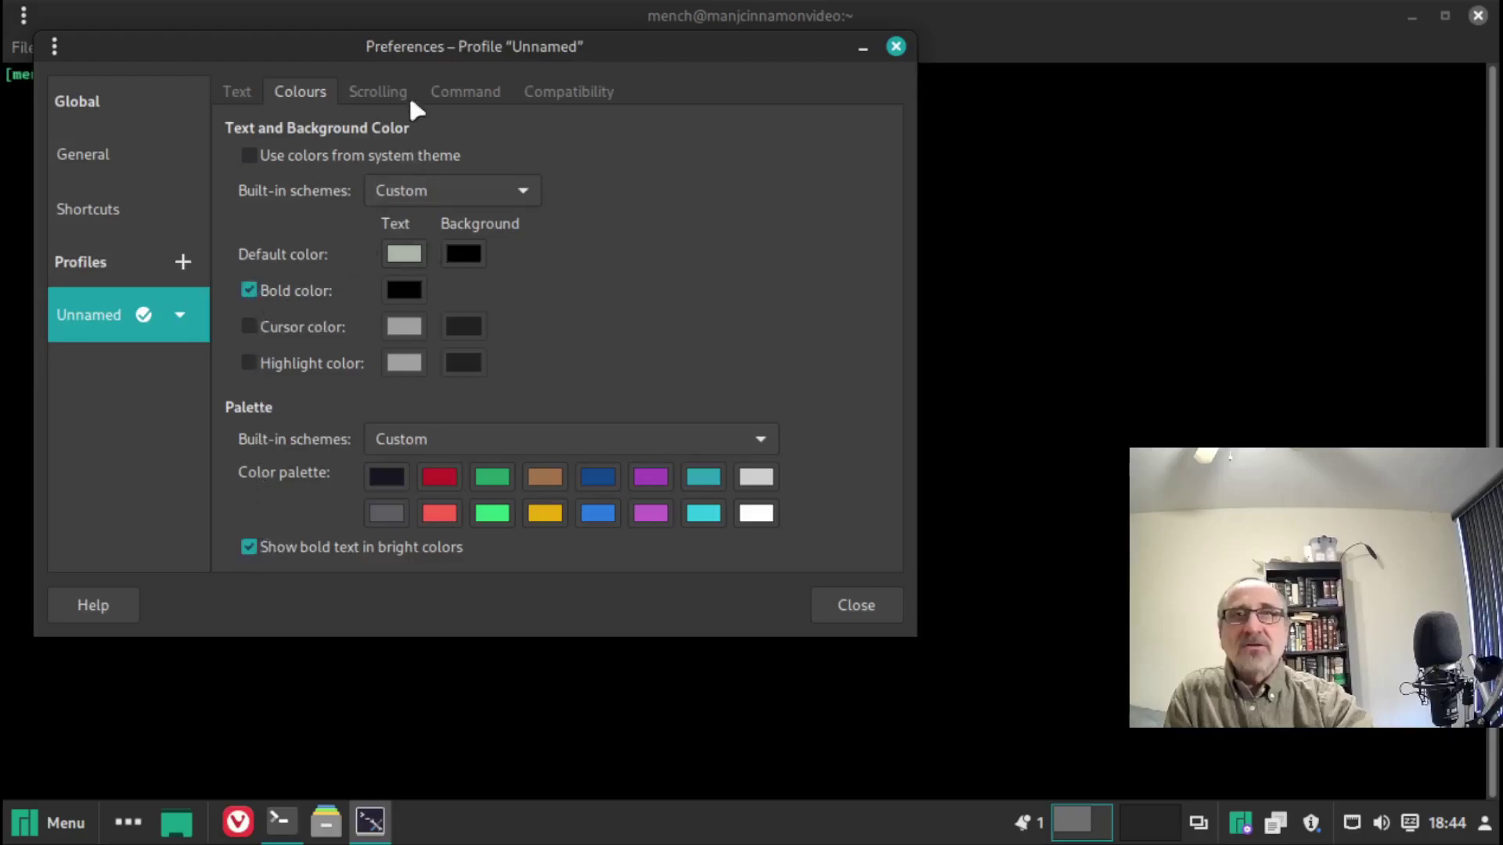
Step: Set a custom Droid Sans Mono size 14 font and close the preferences
{"action": "left_click", "coordinate": [240, 91]}
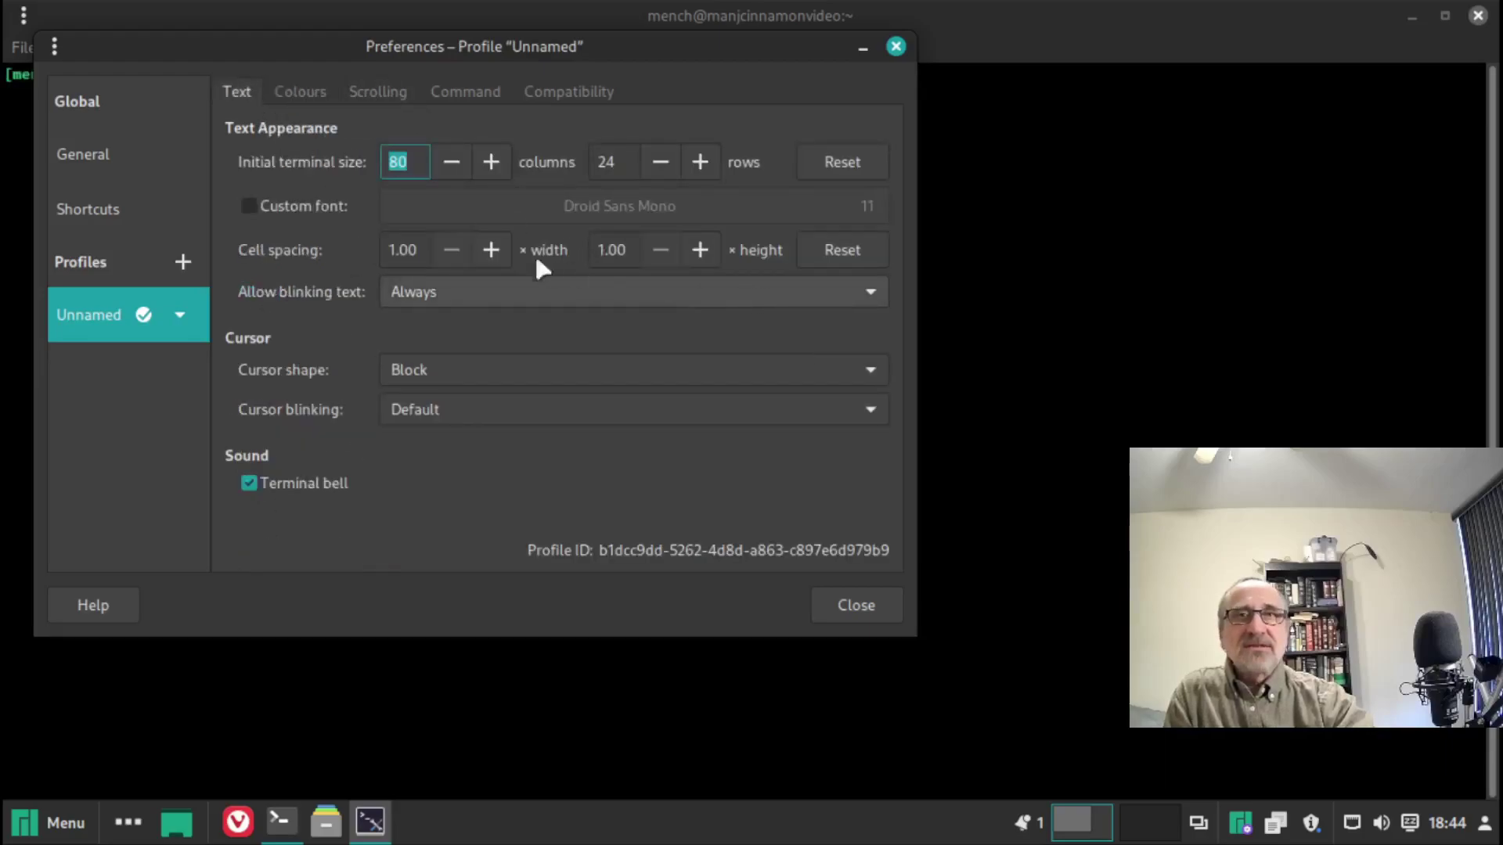
{"action": "left_click", "coordinate": [291, 205]}
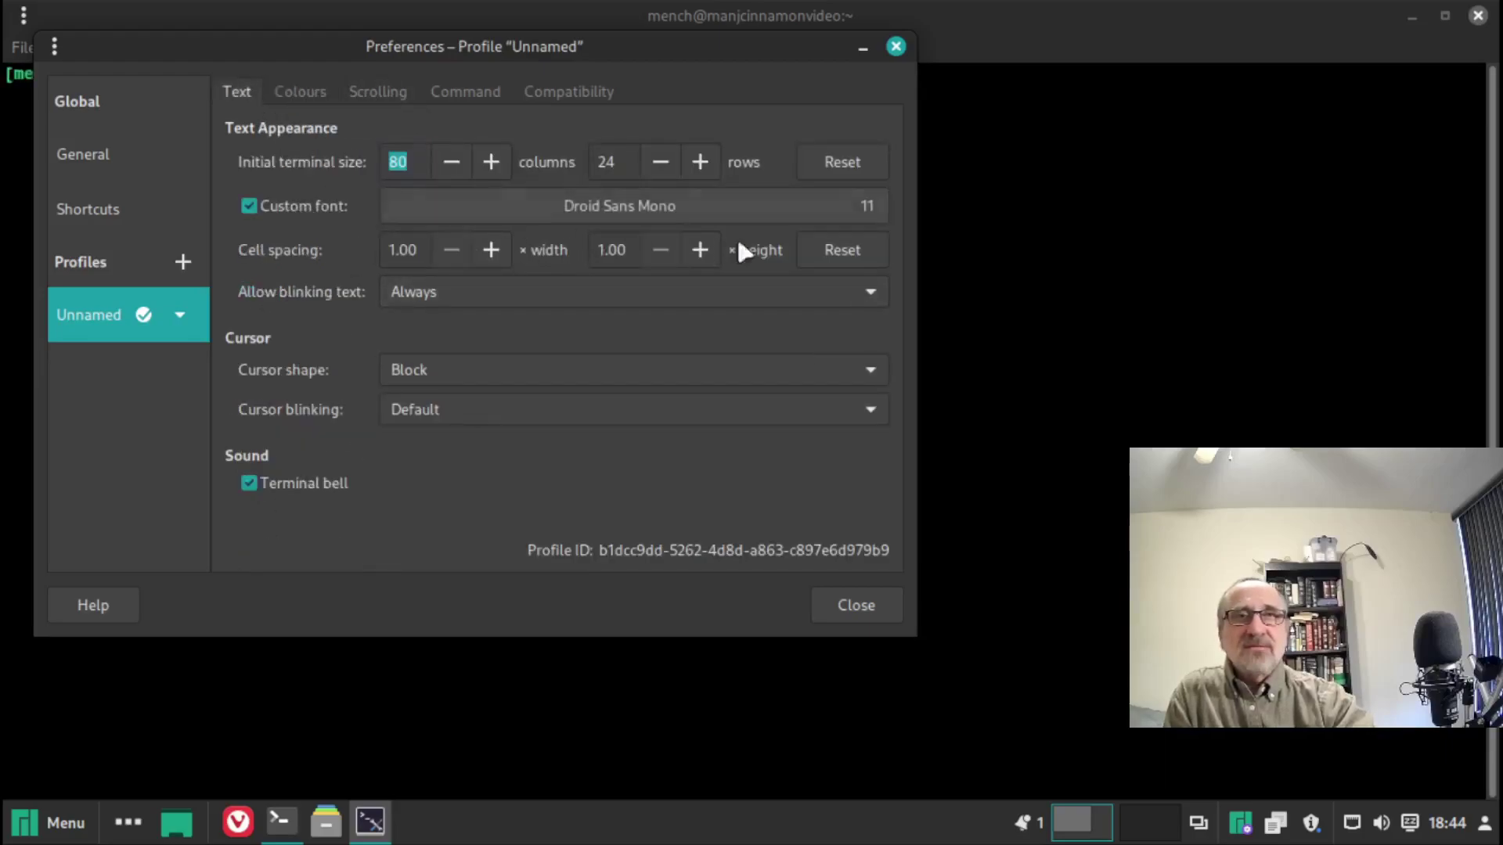
{"action": "left_click", "coordinate": [850, 215]}
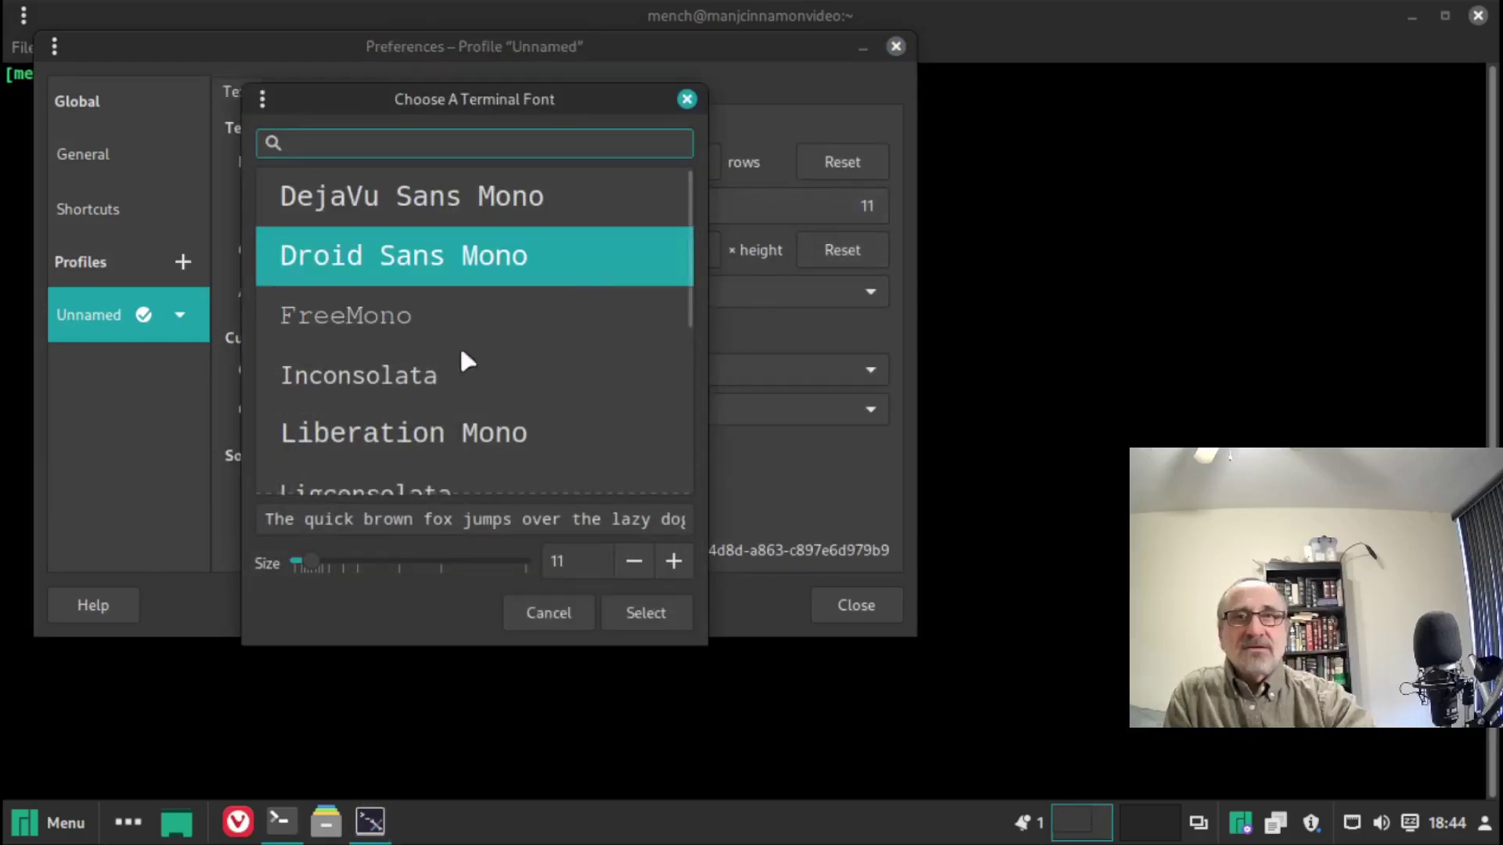
{"action": "left_click", "coordinate": [674, 561]}
{"action": "left_click", "coordinate": [653, 617]}
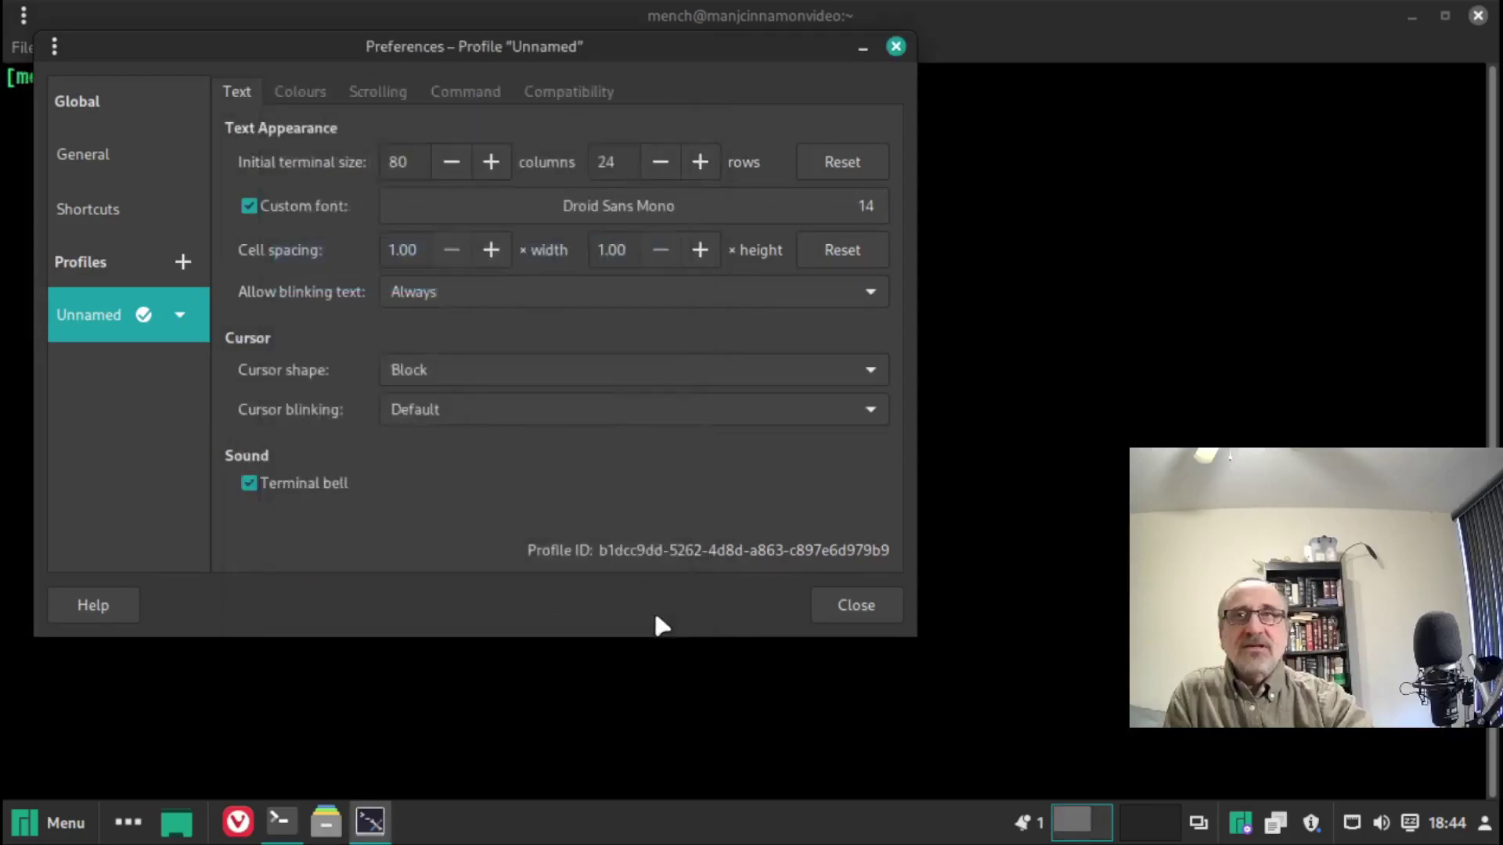
{"action": "left_click_drag", "start_coordinate": [779, 47], "coordinate": [933, 196]}
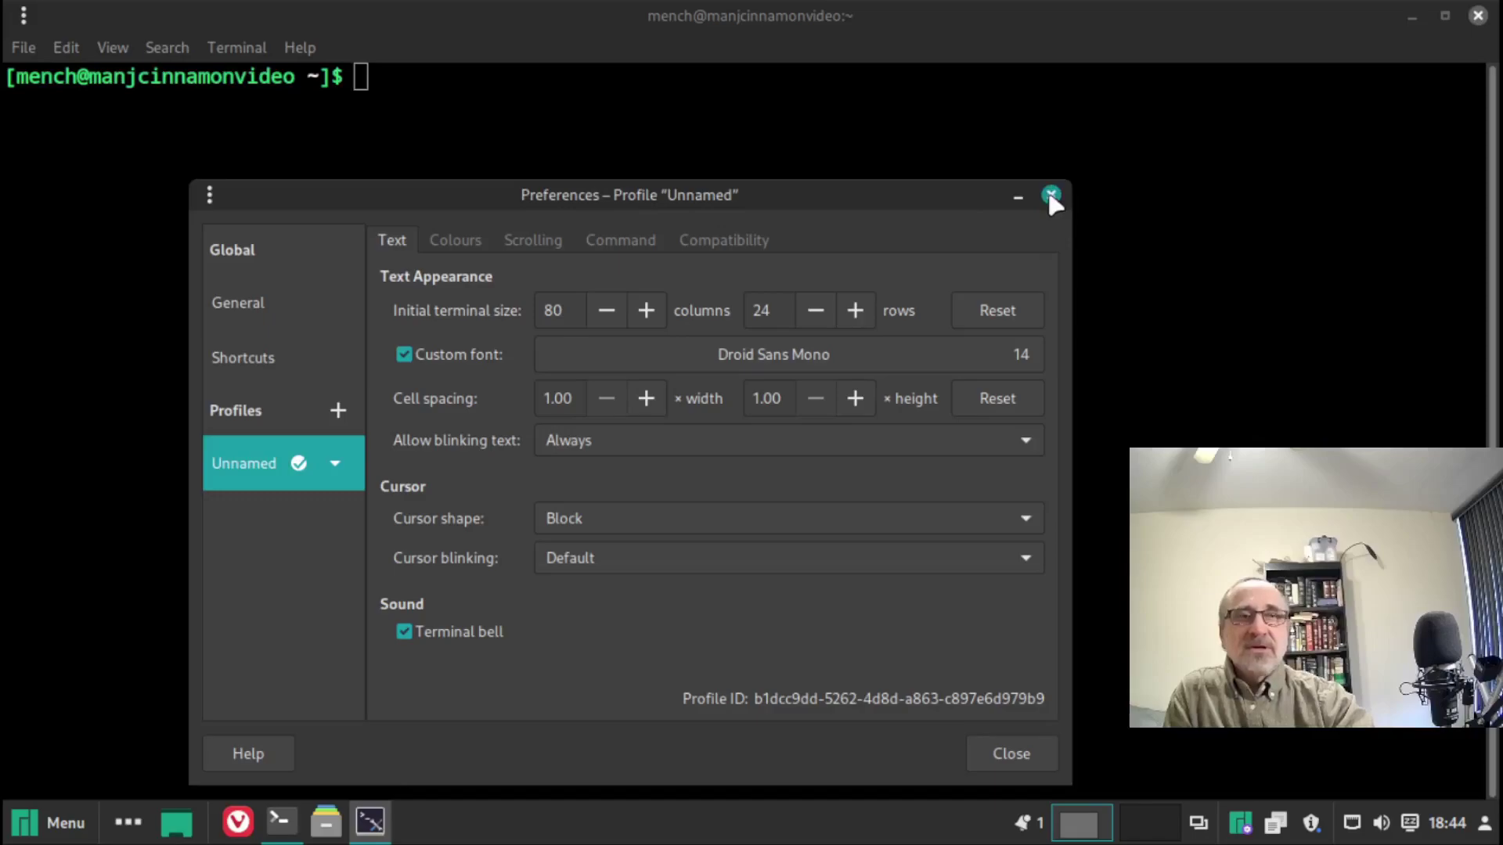
{"action": "left_click", "coordinate": [1051, 195]}
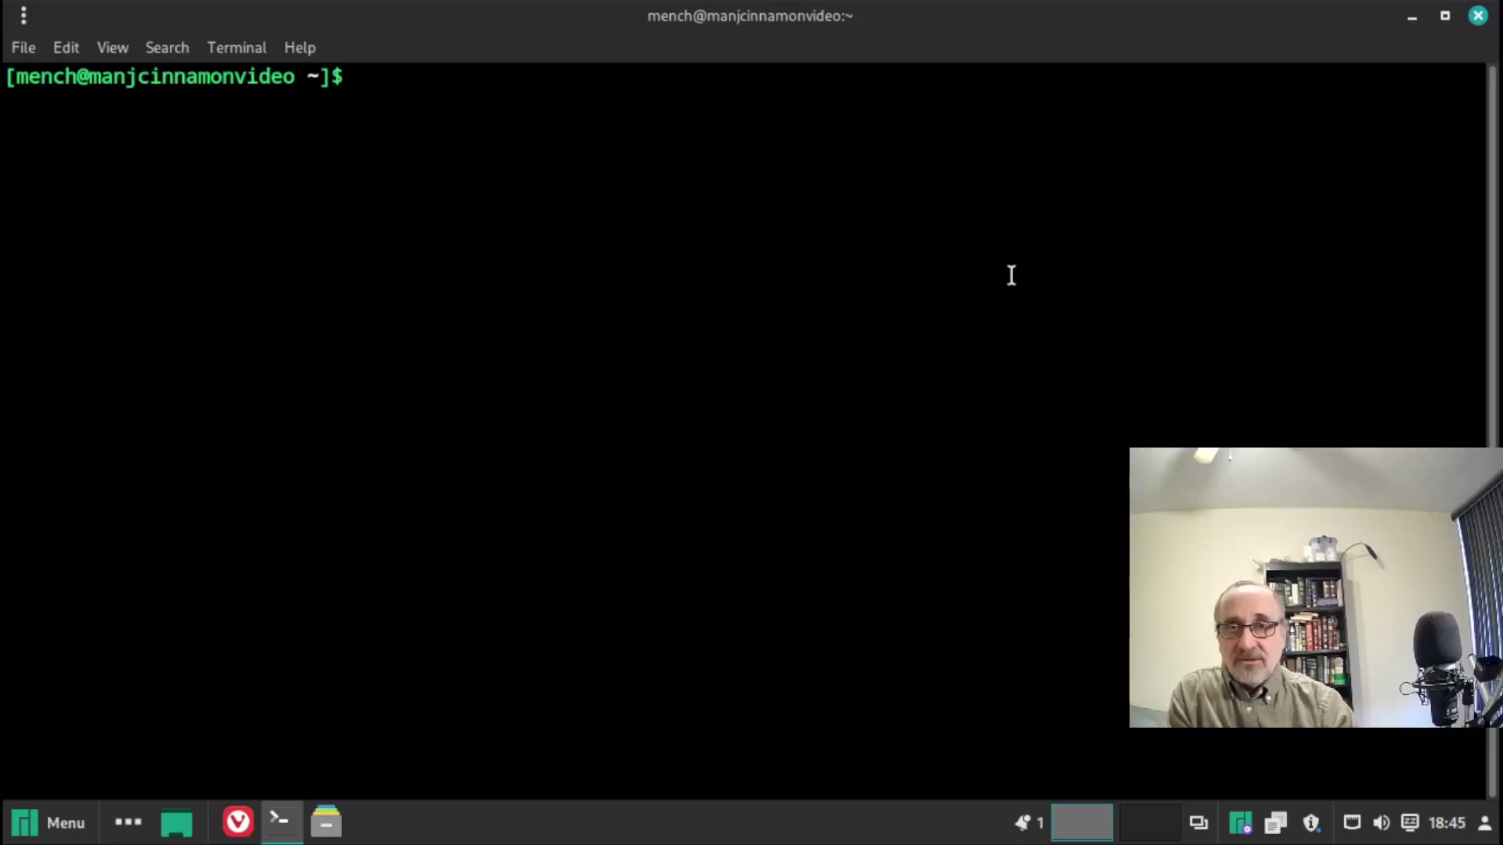
{"action": "type", "text": "sudo update"}
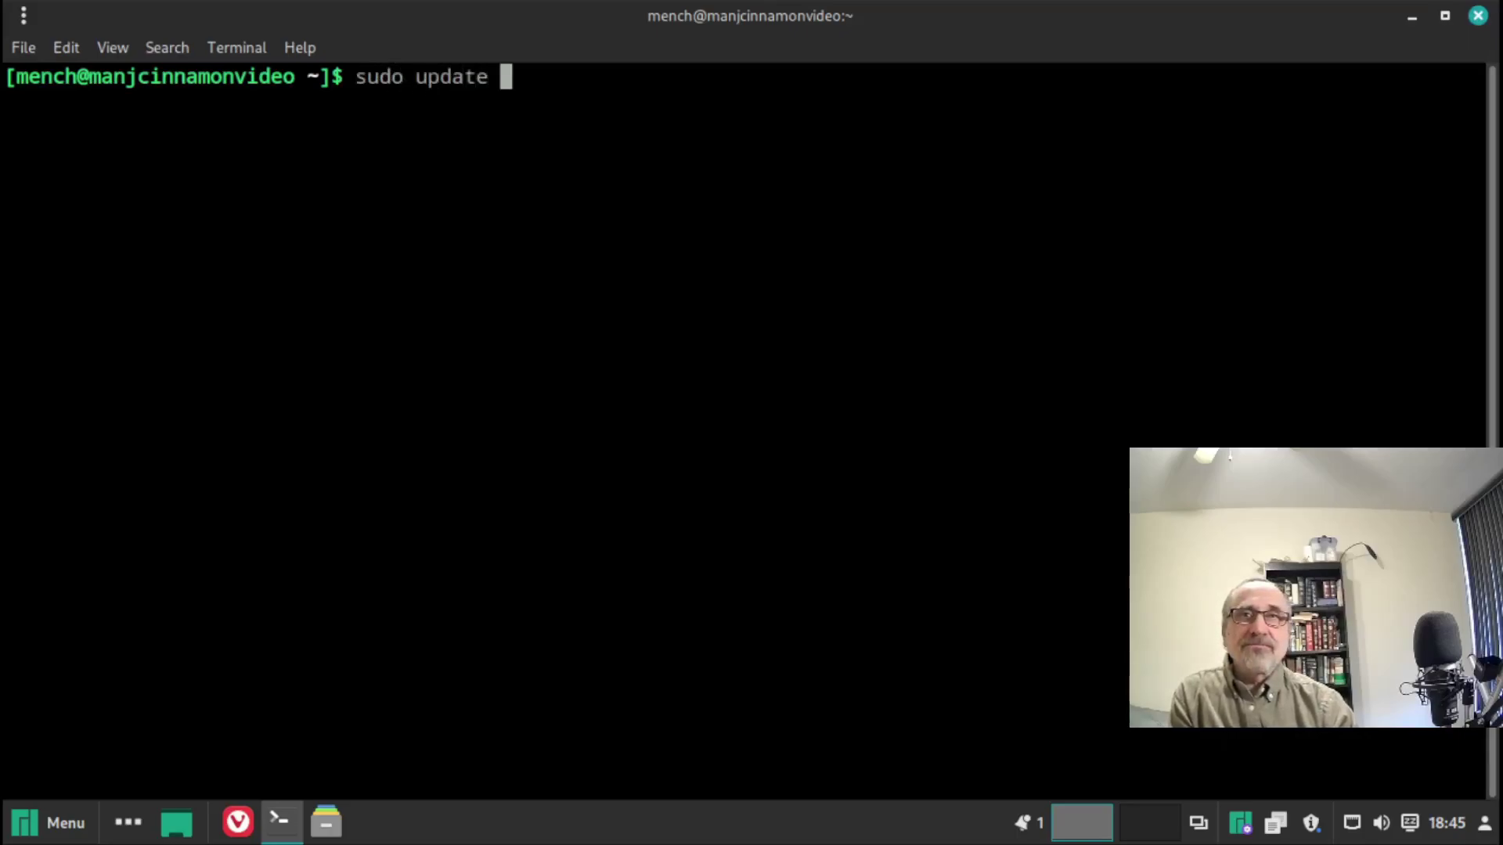
Step: Run sudo pacman -Syu with the password and accept both prompts, including 550 upgrades
{"action": "key", "text": "BackSpace"}
{"action": "key", "text": "BackSpace"}
{"action": "key", "text": "BackSpace"}
{"action": "key", "text": "BackSpace"}
{"action": "key", "text": "BackSpace"}
{"action": "key", "text": "BackSpace"}
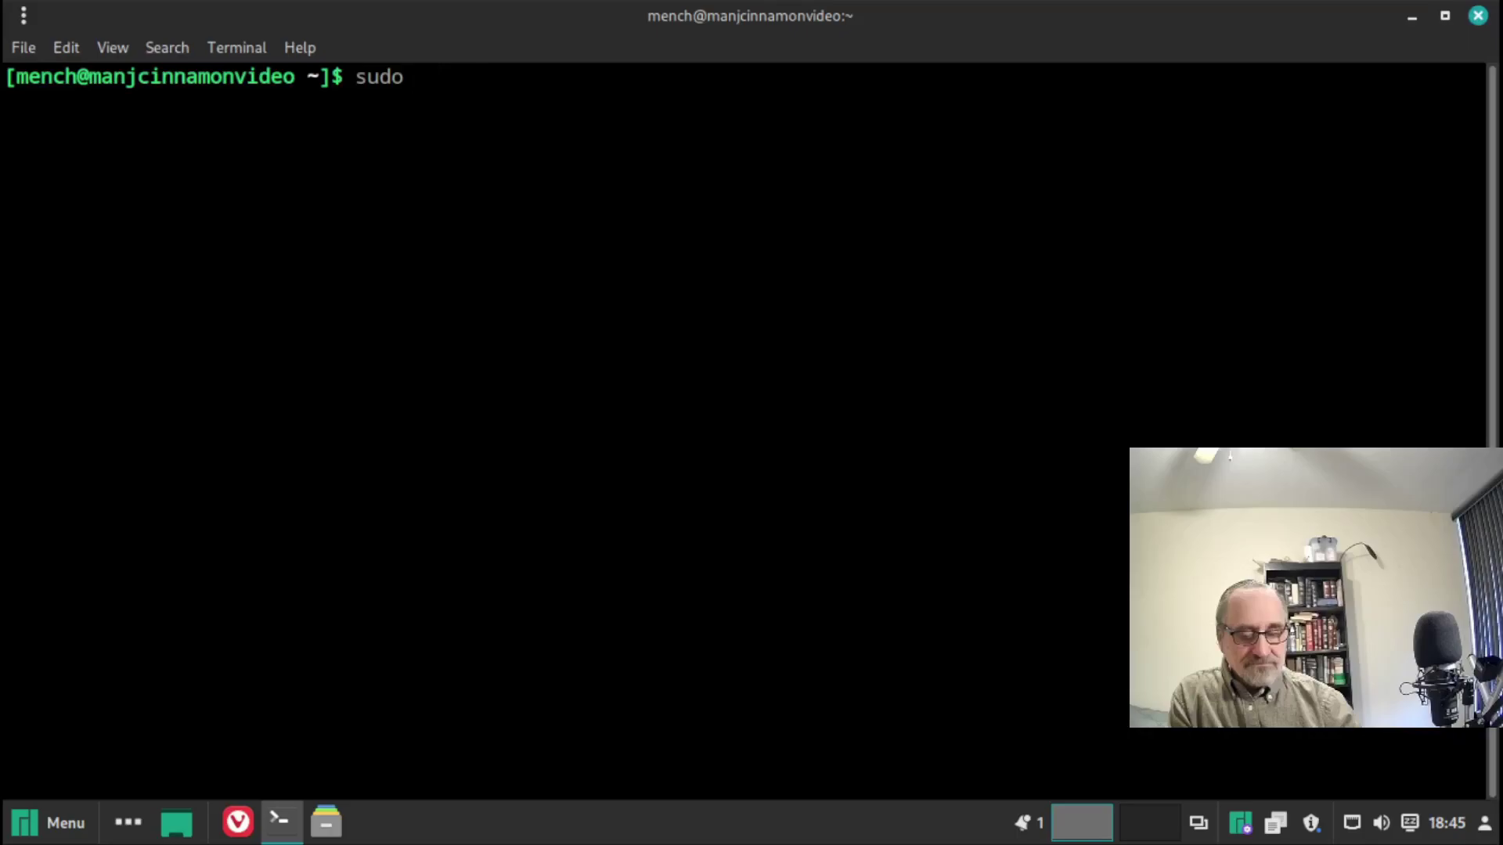
{"action": "type", "text": "pacman -Syu"}
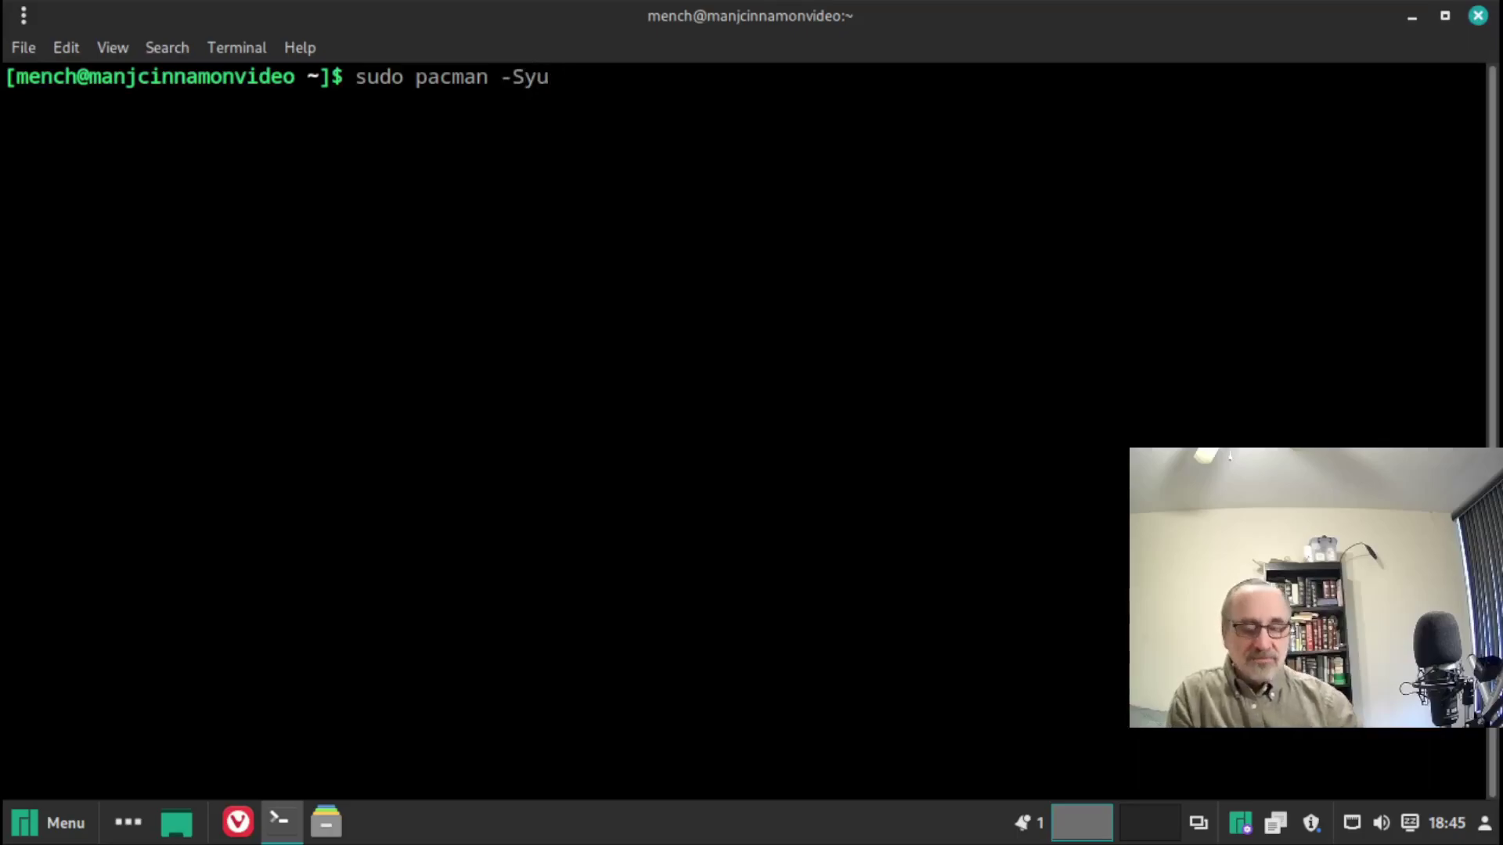
{"action": "key", "text": "Return"}
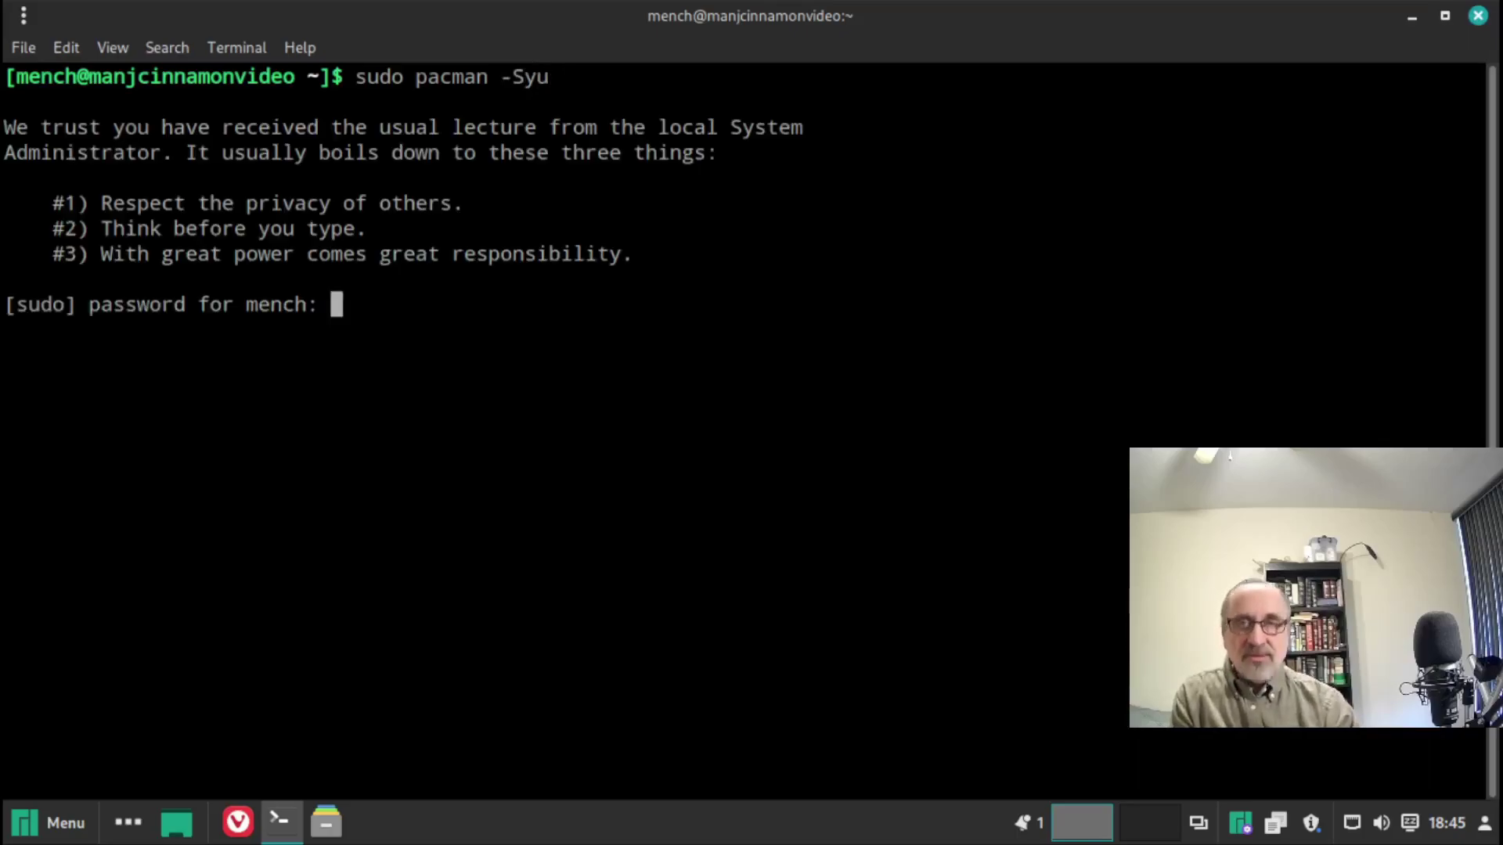
{"action": "key", "text": "Return"}
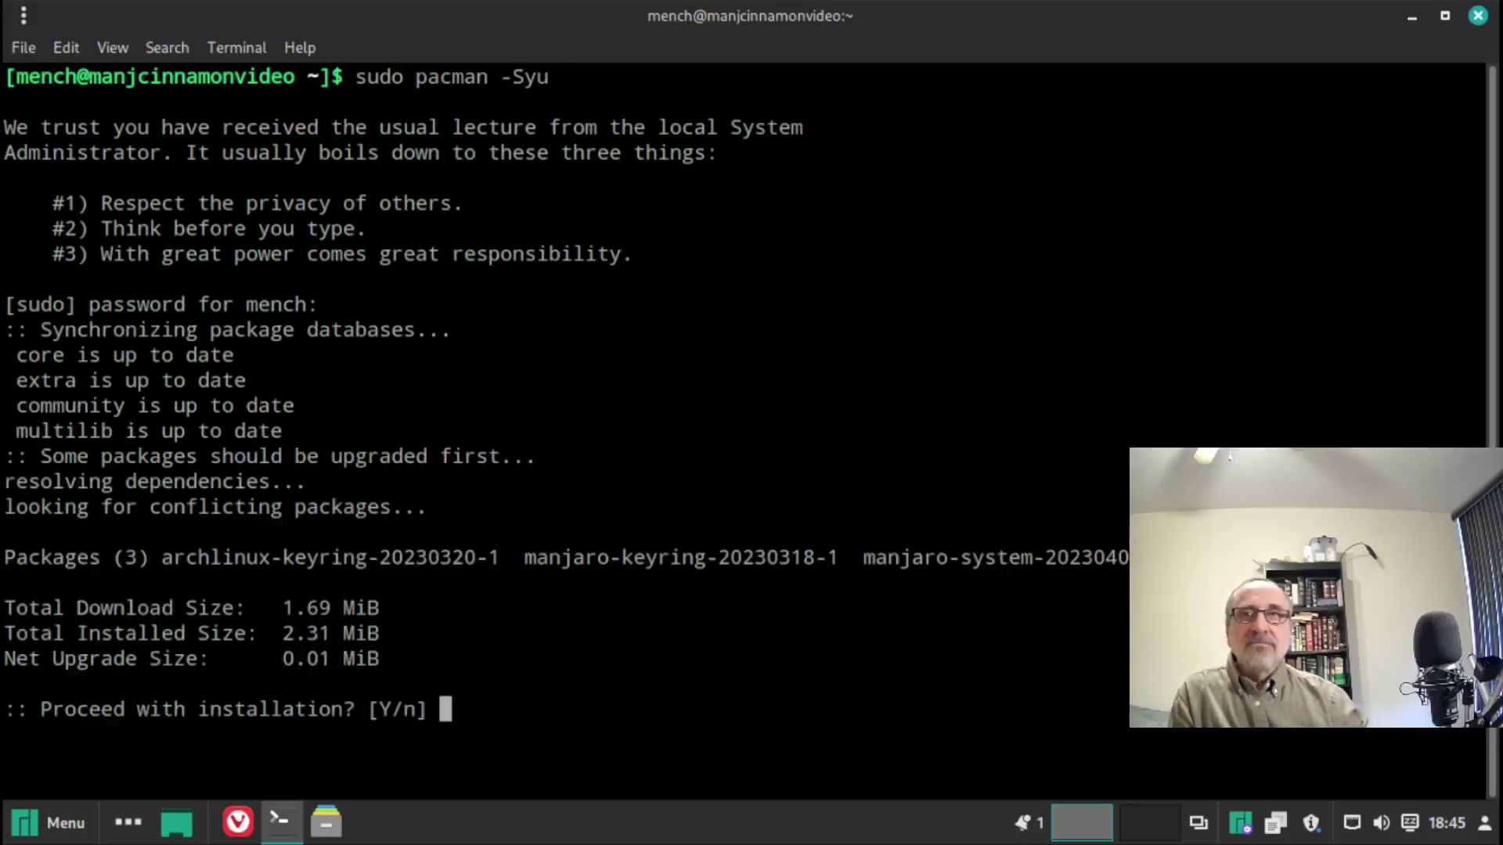
{"action": "key", "text": "Return"}
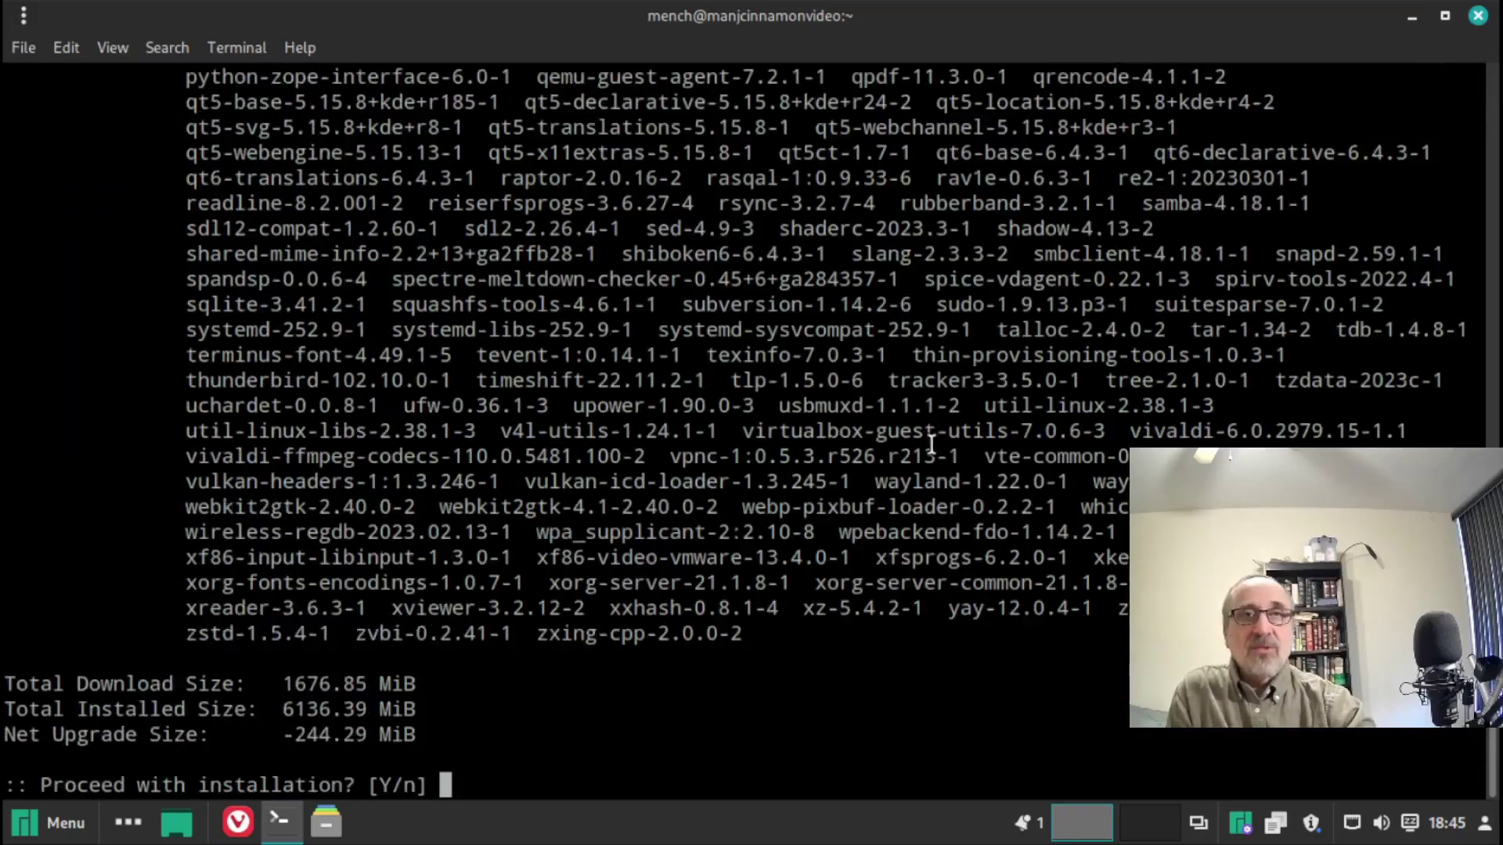
{"action": "scroll", "coordinate": [931, 443], "scroll_direction": "up", "scroll_amount": 10}
{"action": "scroll", "coordinate": [931, 442], "scroll_direction": "up", "scroll_amount": 10}
{"action": "scroll", "coordinate": [932, 442], "scroll_direction": "up", "scroll_amount": 7}
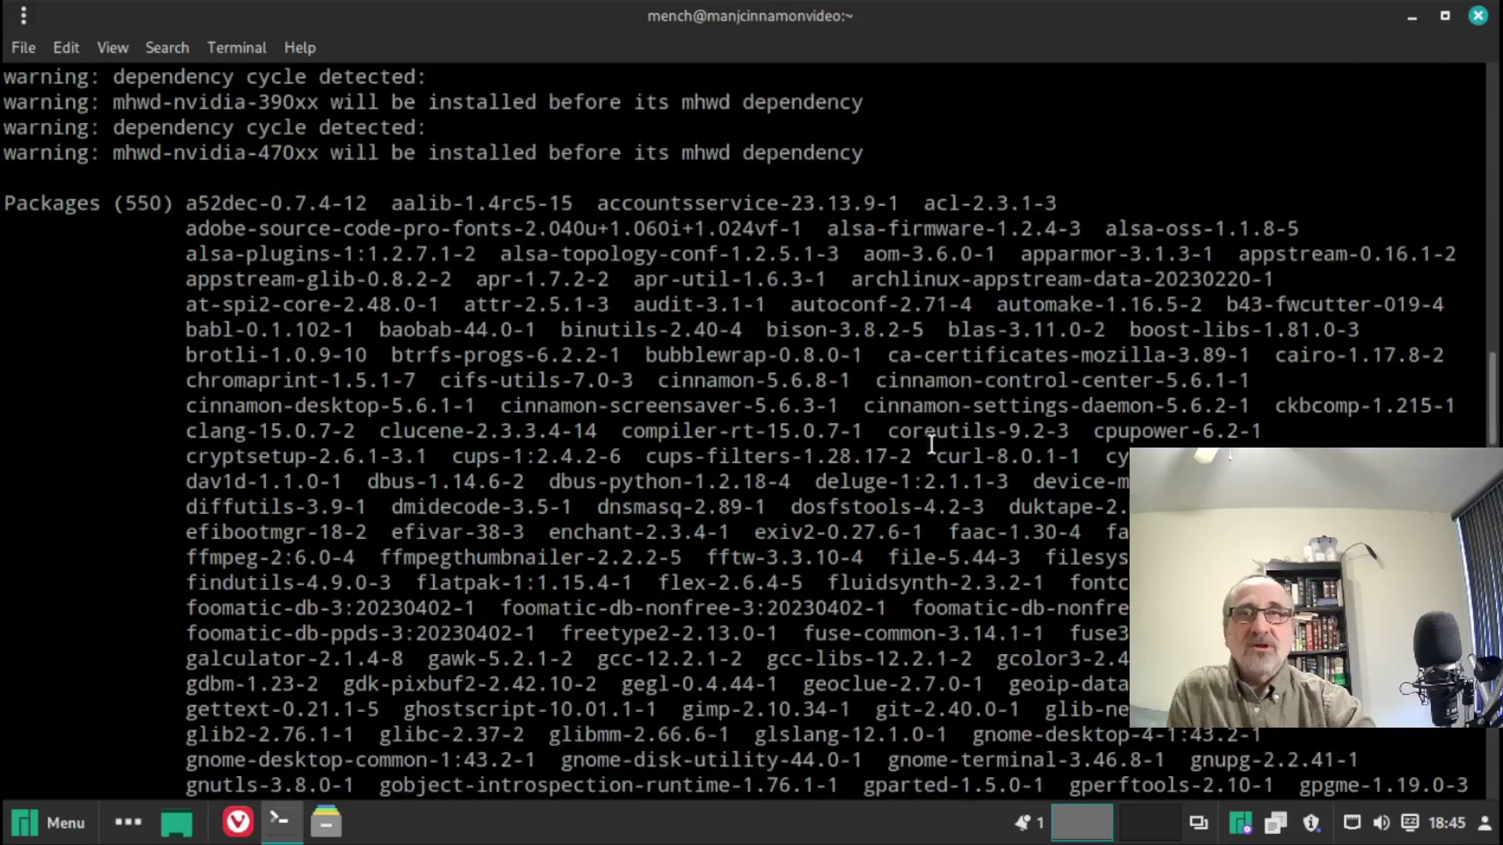
{"action": "scroll", "coordinate": [1116, 274], "scroll_direction": "down", "scroll_amount": 7}
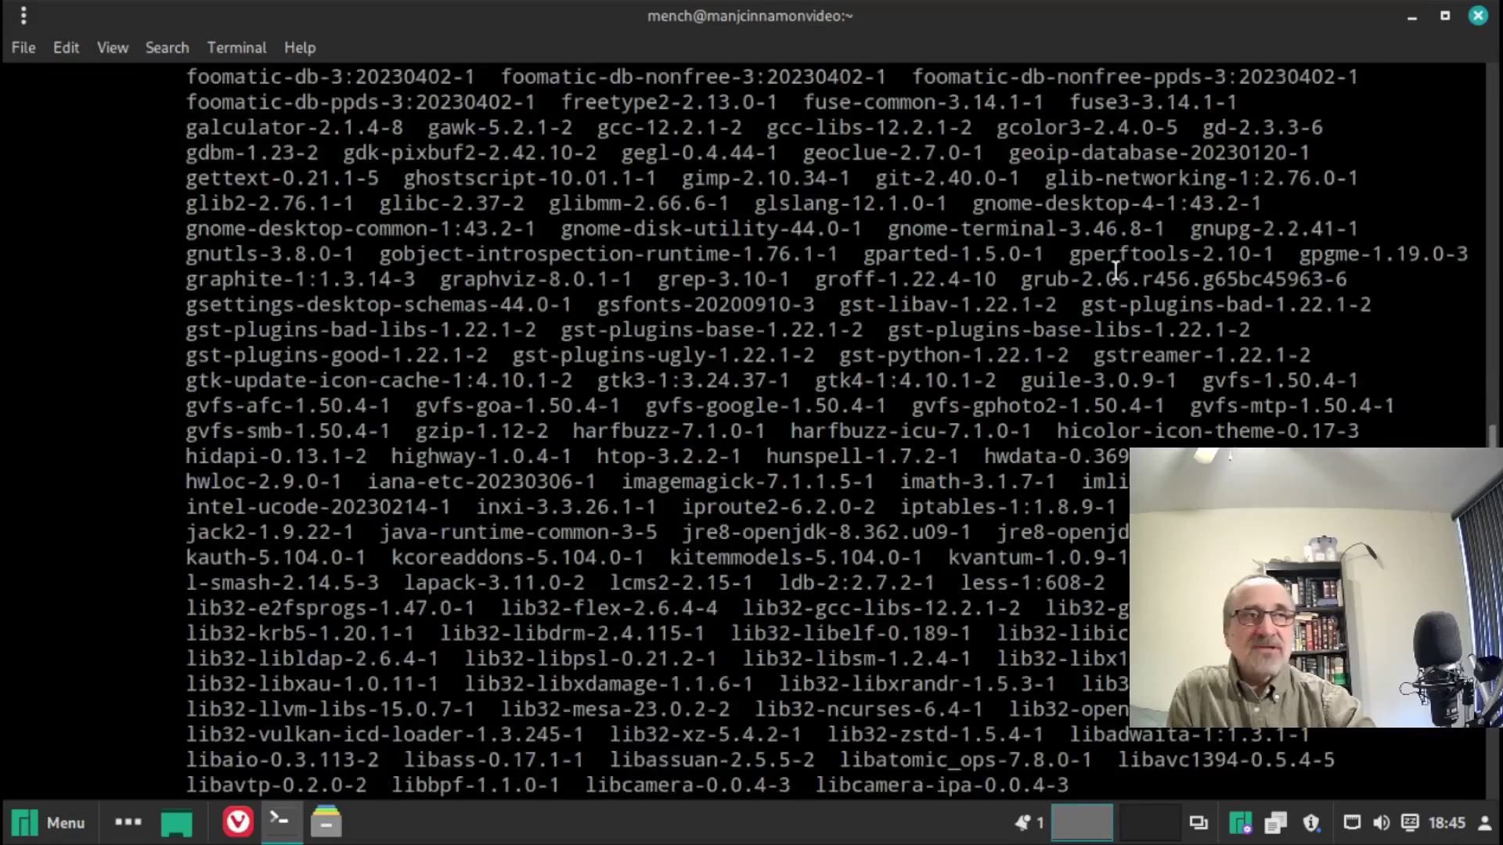
{"action": "scroll", "coordinate": [1116, 274], "scroll_direction": "down", "scroll_amount": 7}
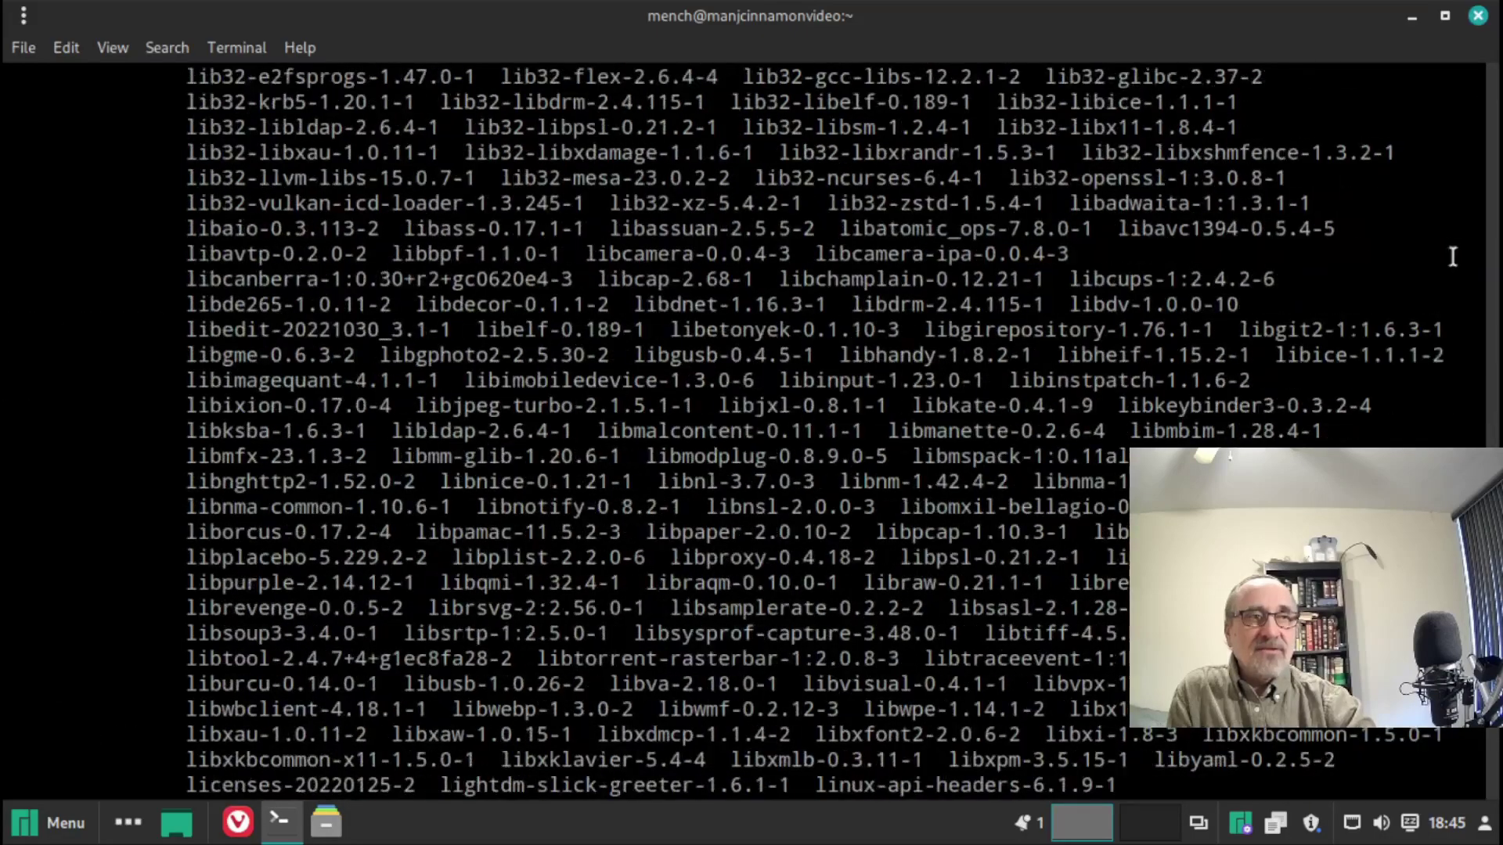
{"action": "scroll", "coordinate": [1215, 738], "scroll_direction": "down", "scroll_amount": 12}
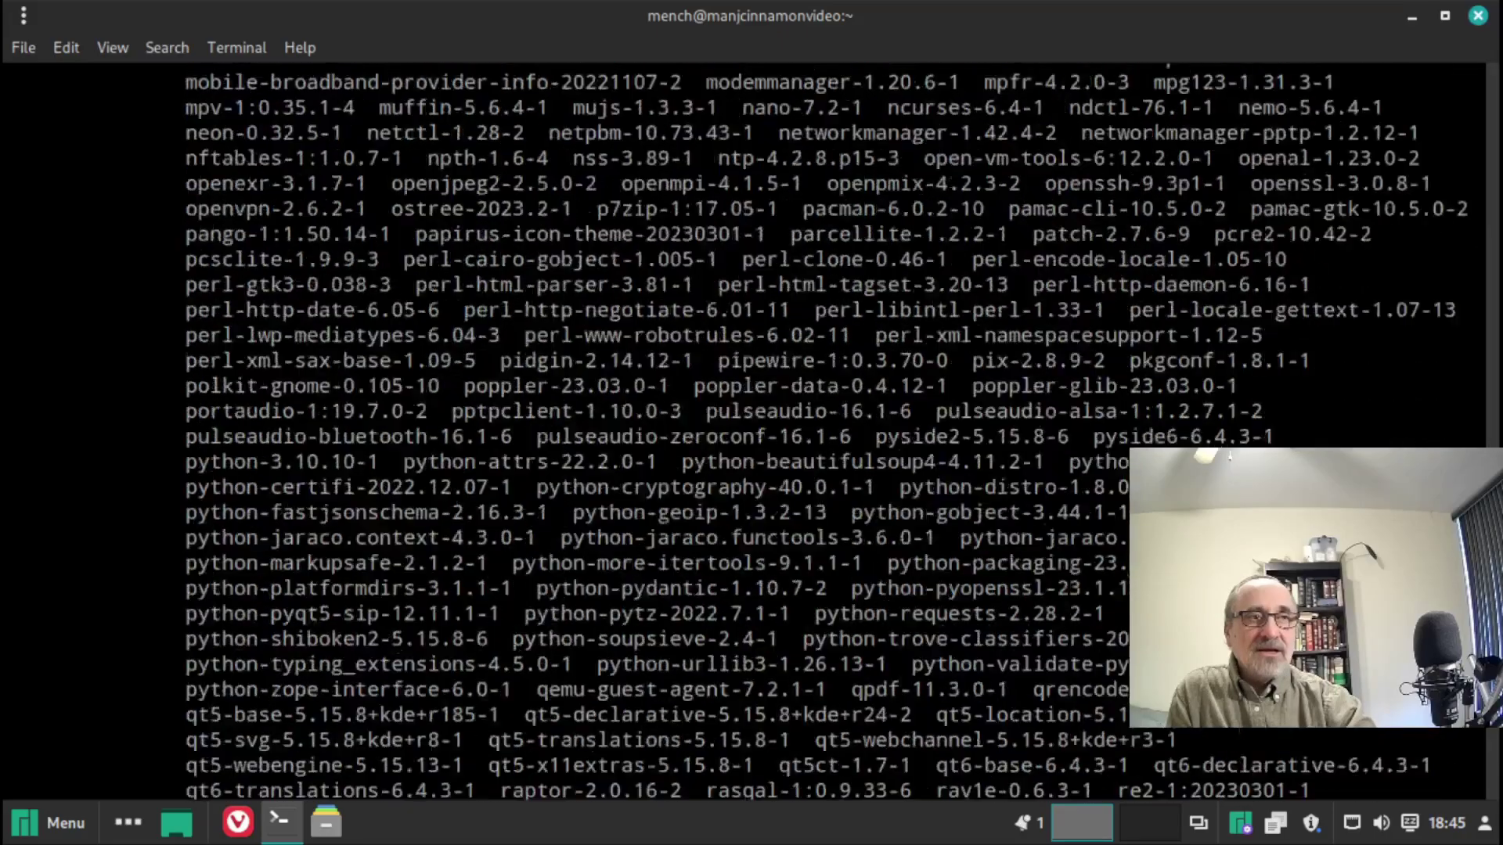
{"action": "scroll", "coordinate": [1214, 738], "scroll_direction": "down", "scroll_amount": 10}
{"action": "key", "text": "Return"}
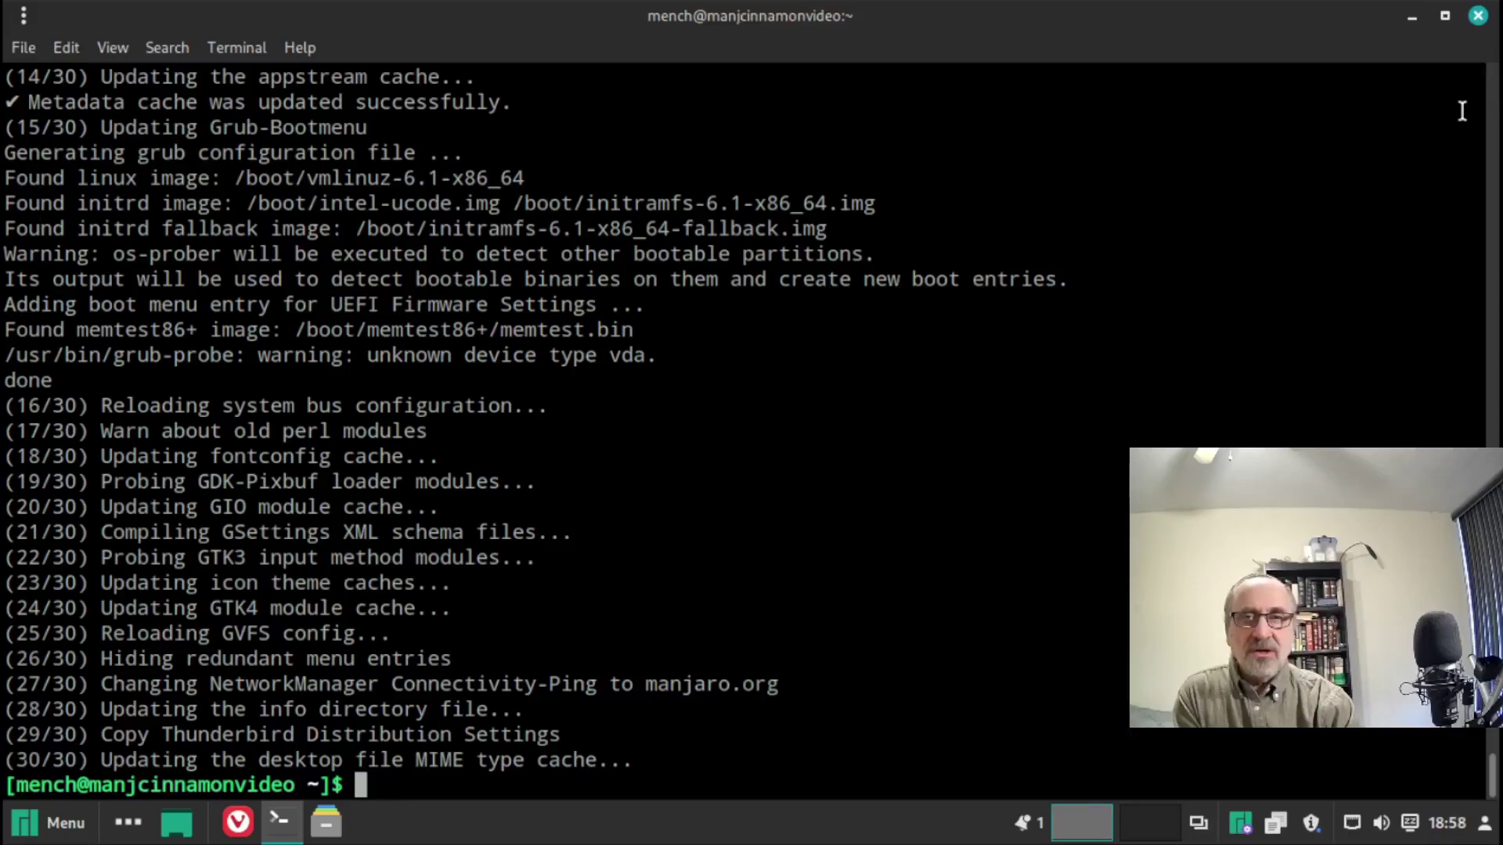
{"action": "type", "text": "reboot"}
Step: Run reboot once the upgrade has finished
{"action": "key", "text": "Return"}
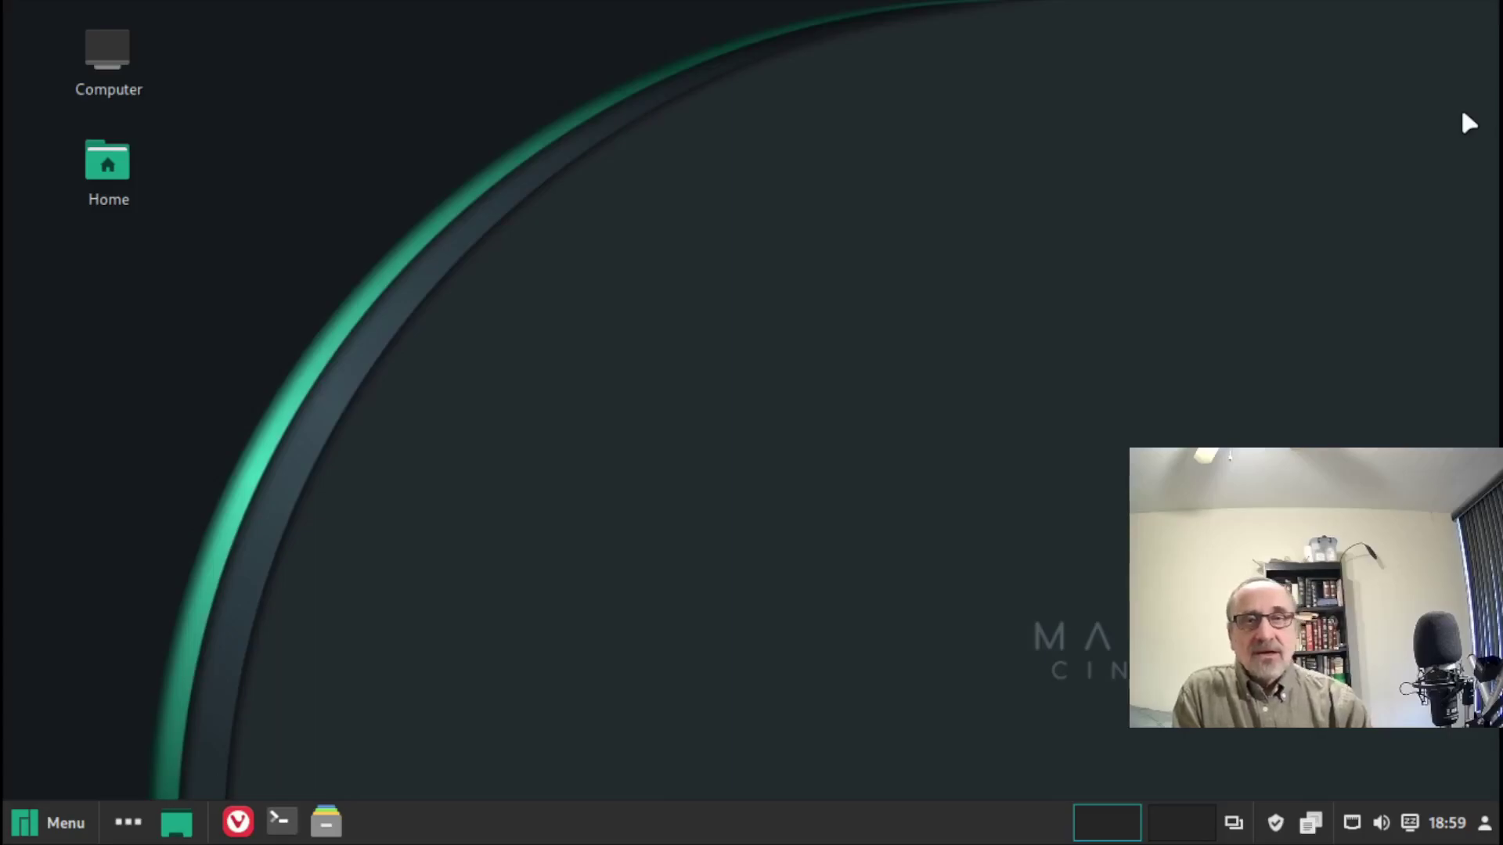
Step: Set the brown curved Cinnamon wallpaper, dismiss the updates notification, and close Backgrounds
{"action": "right_click", "coordinate": [658, 478]}
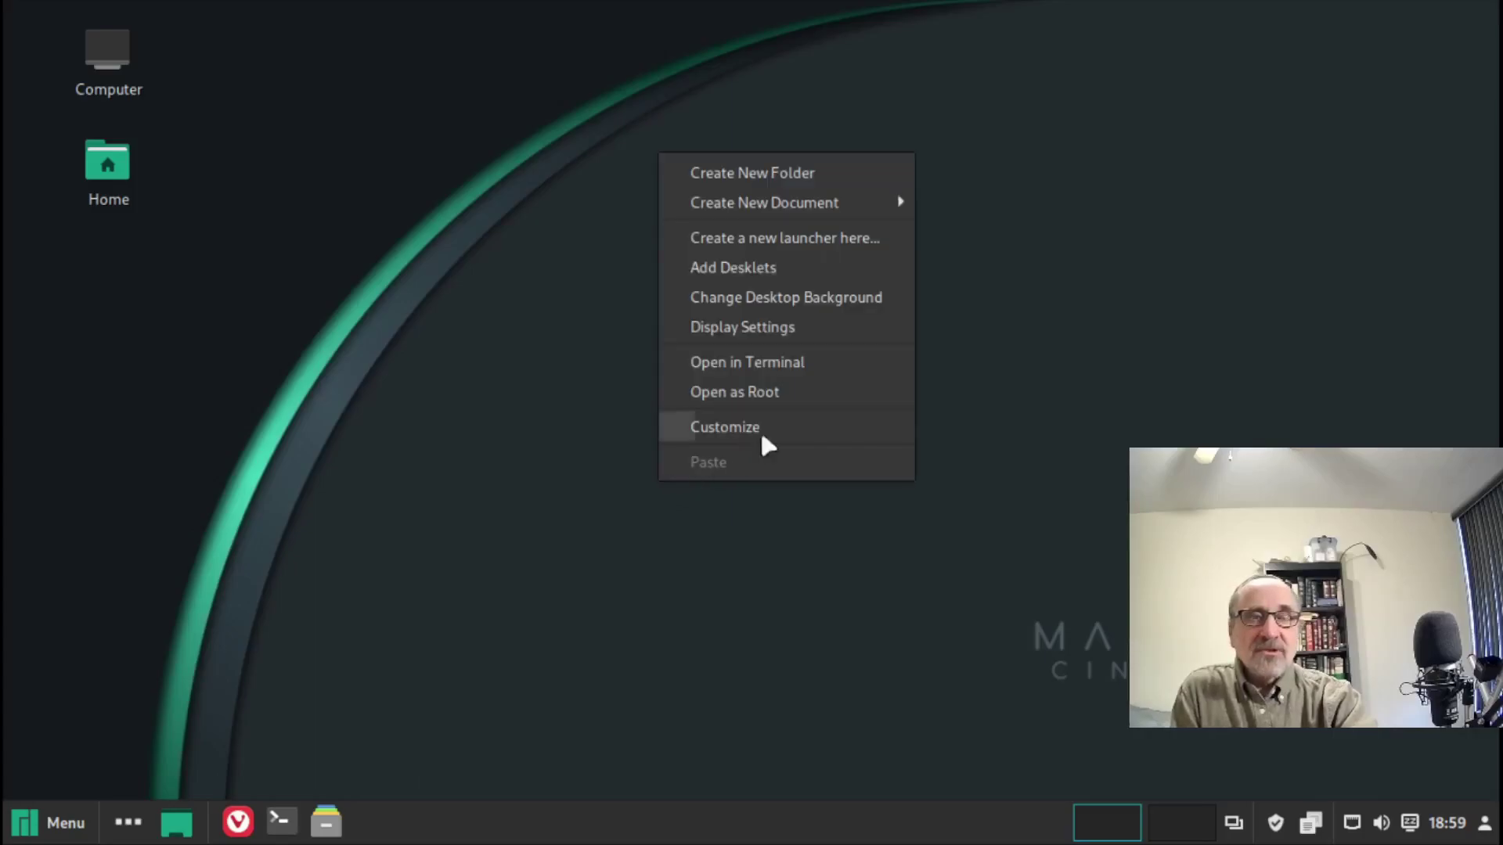
{"action": "left_click", "coordinate": [803, 295]}
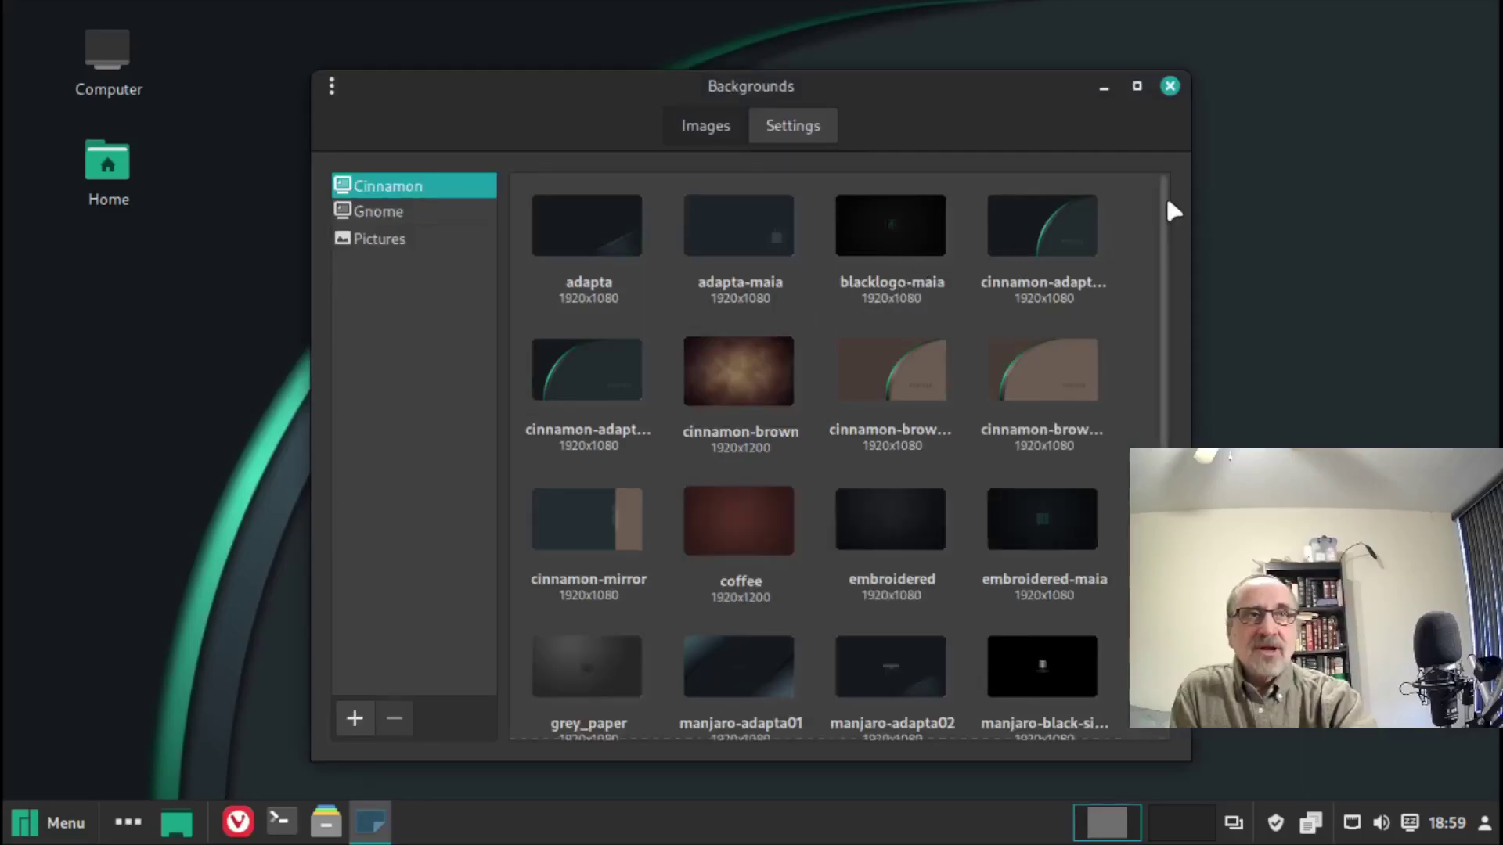
{"action": "scroll", "coordinate": [1161, 250], "scroll_direction": "down", "scroll_amount": 5}
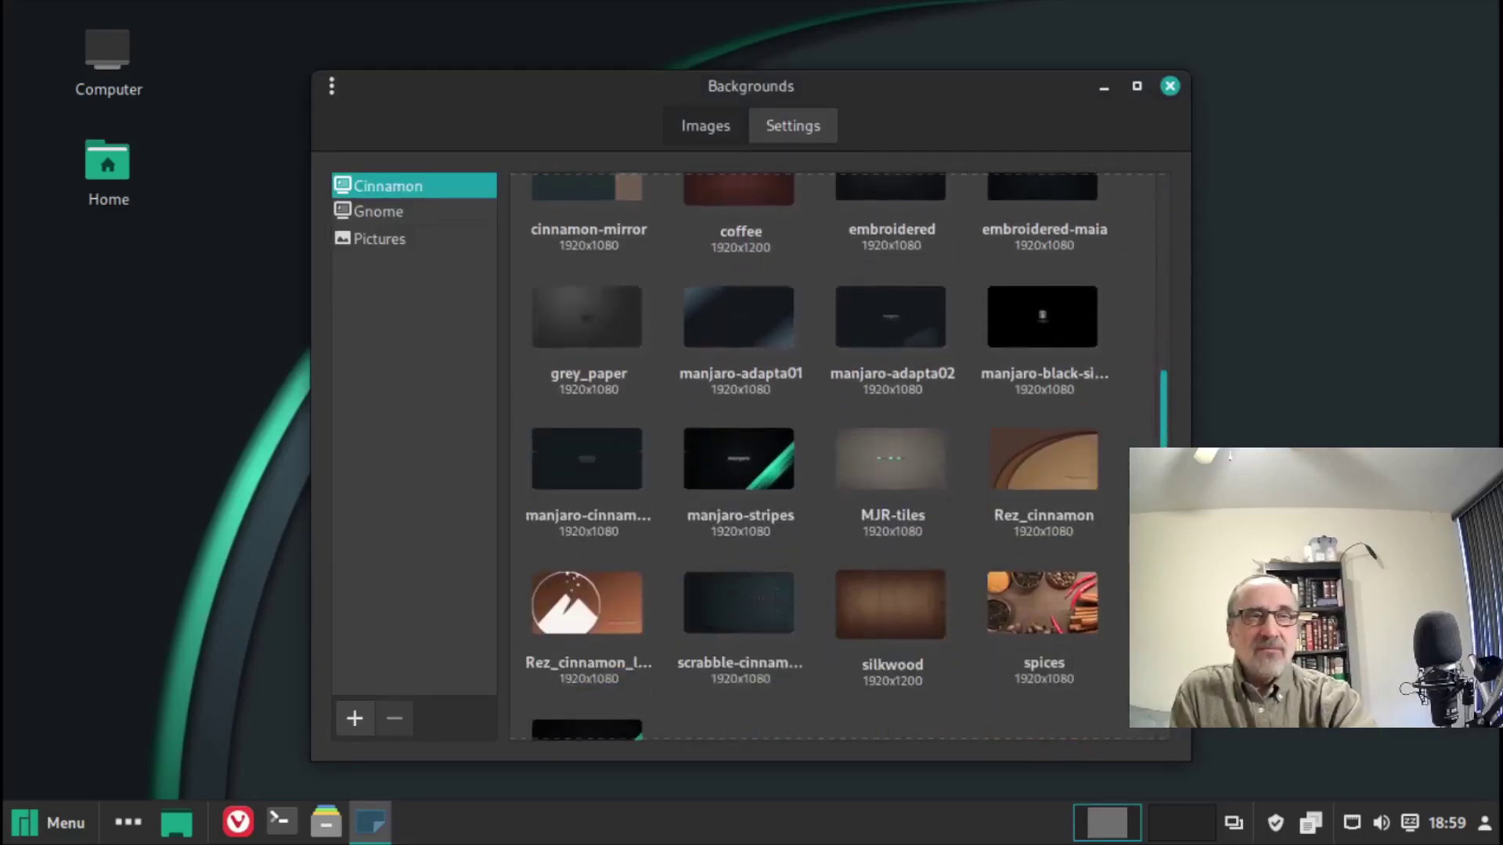
{"action": "scroll", "coordinate": [845, 458], "scroll_direction": "down", "scroll_amount": 2}
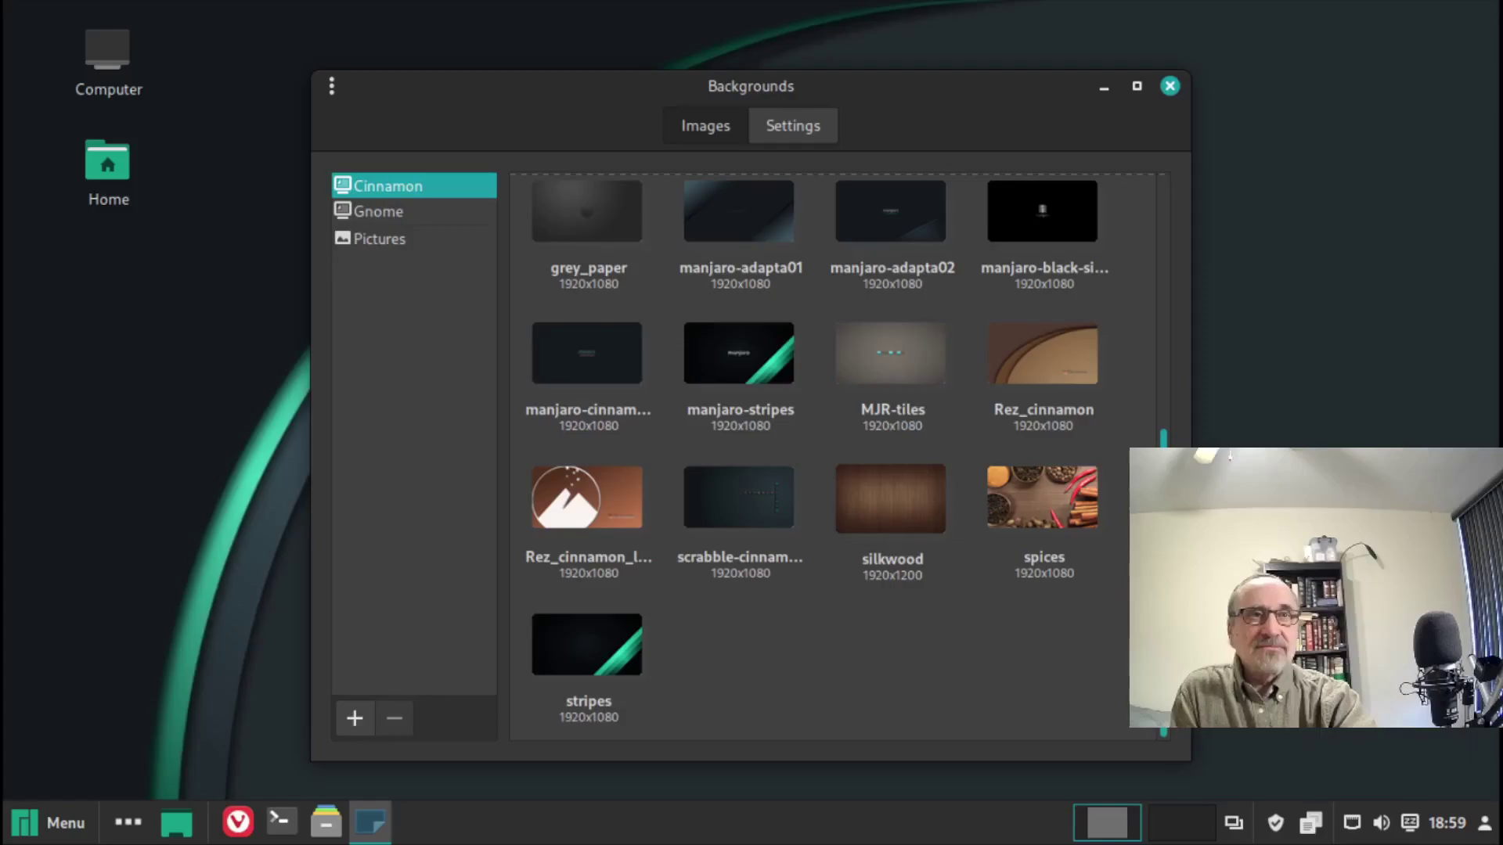
{"action": "left_click_drag", "start_coordinate": [1162, 498], "coordinate": [1171, 254]}
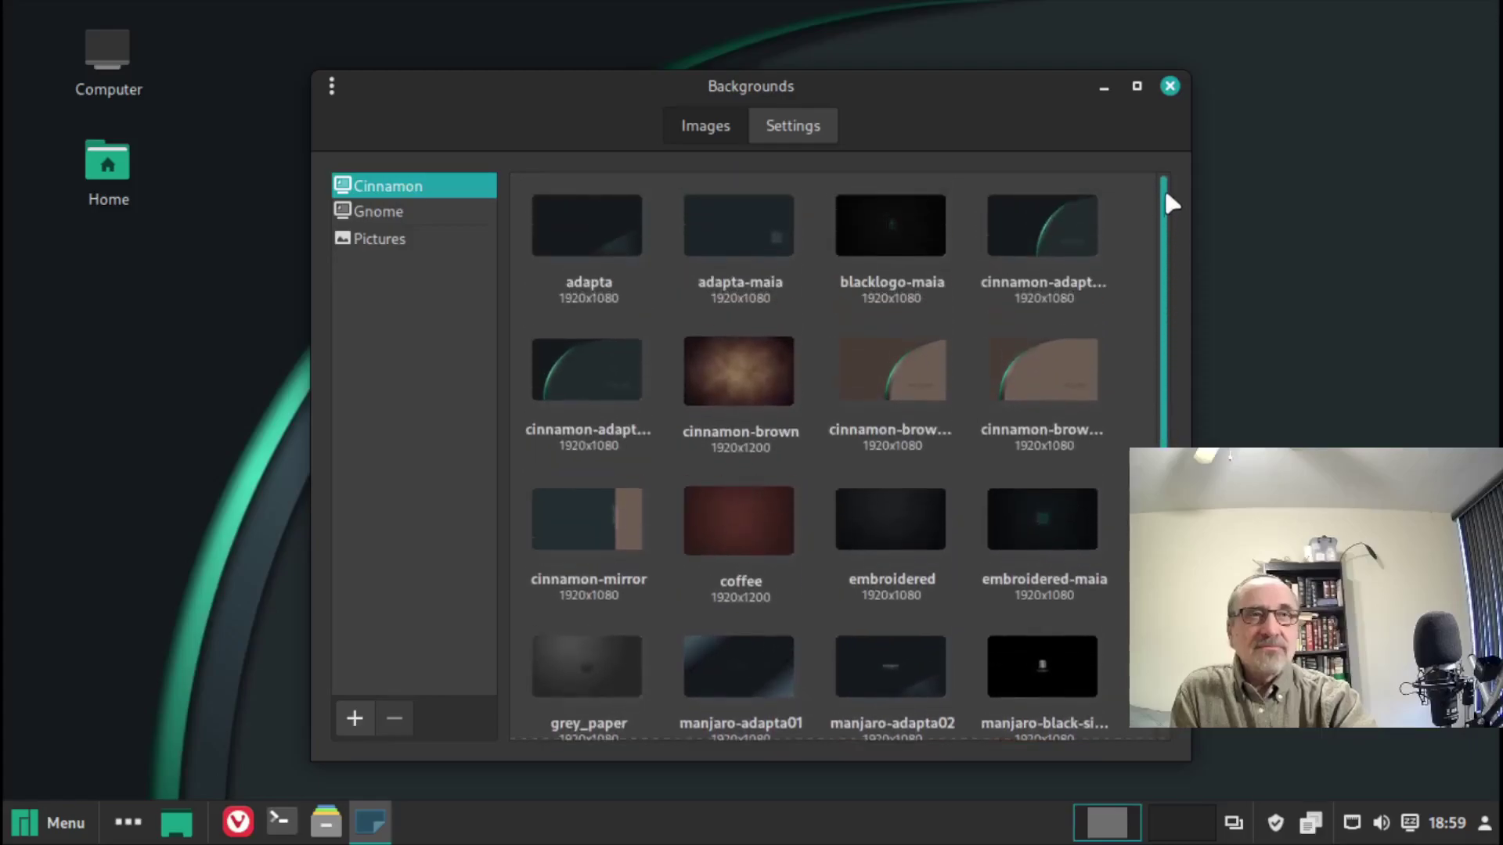
{"action": "mouse_move", "coordinate": [1170, 203]}
{"action": "left_mouse_down"}
{"action": "mouse_move", "coordinate": [1171, 470]}
{"action": "mouse_move", "coordinate": [1203, 176]}
{"action": "left_mouse_up"}
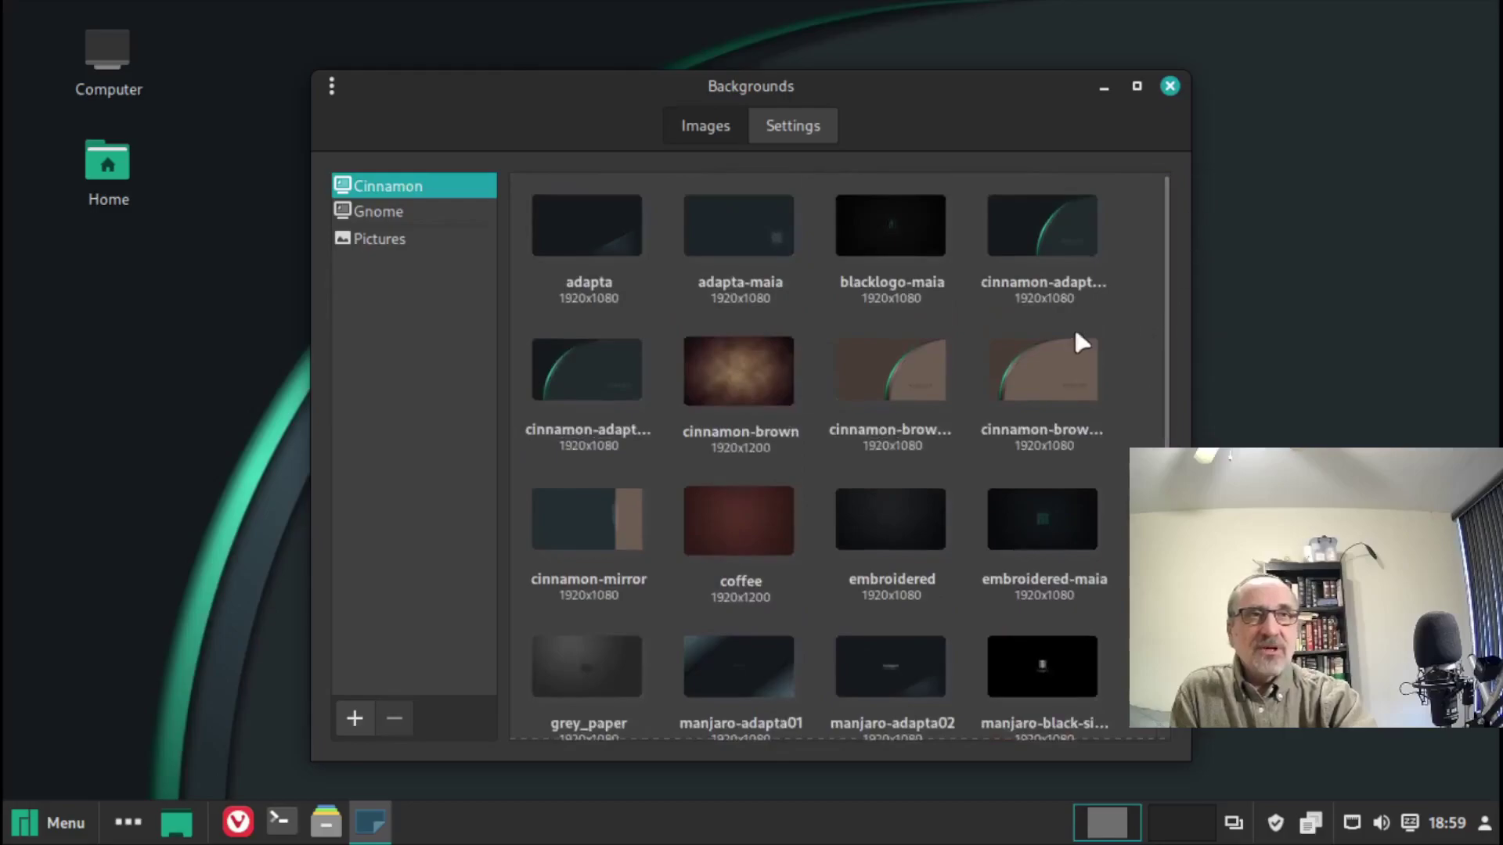
{"action": "left_click", "coordinate": [1034, 370]}
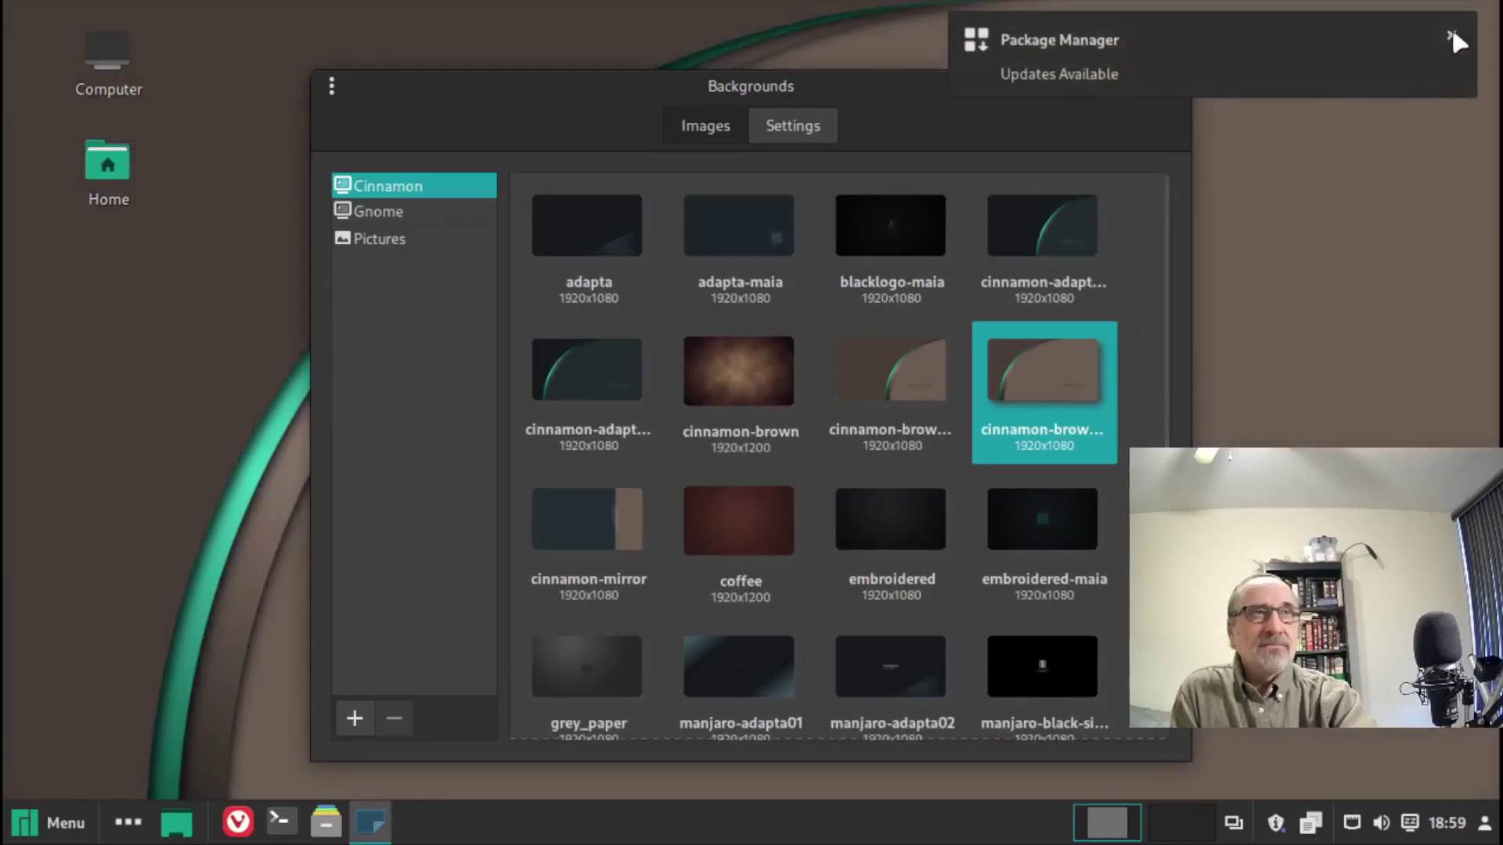
{"action": "left_click", "coordinate": [1451, 35]}
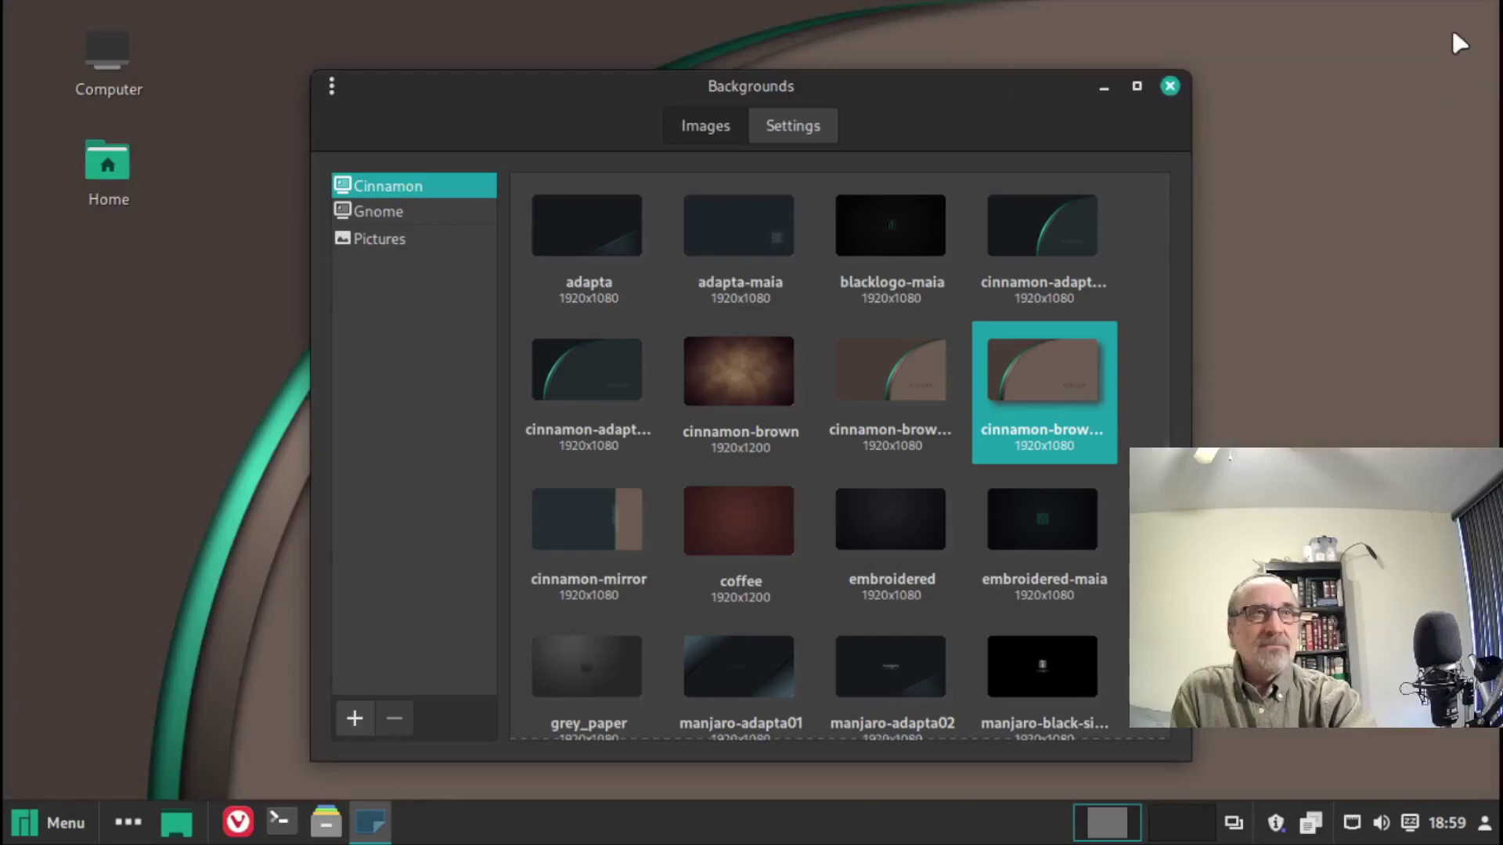
{"action": "left_click", "coordinate": [1171, 83]}
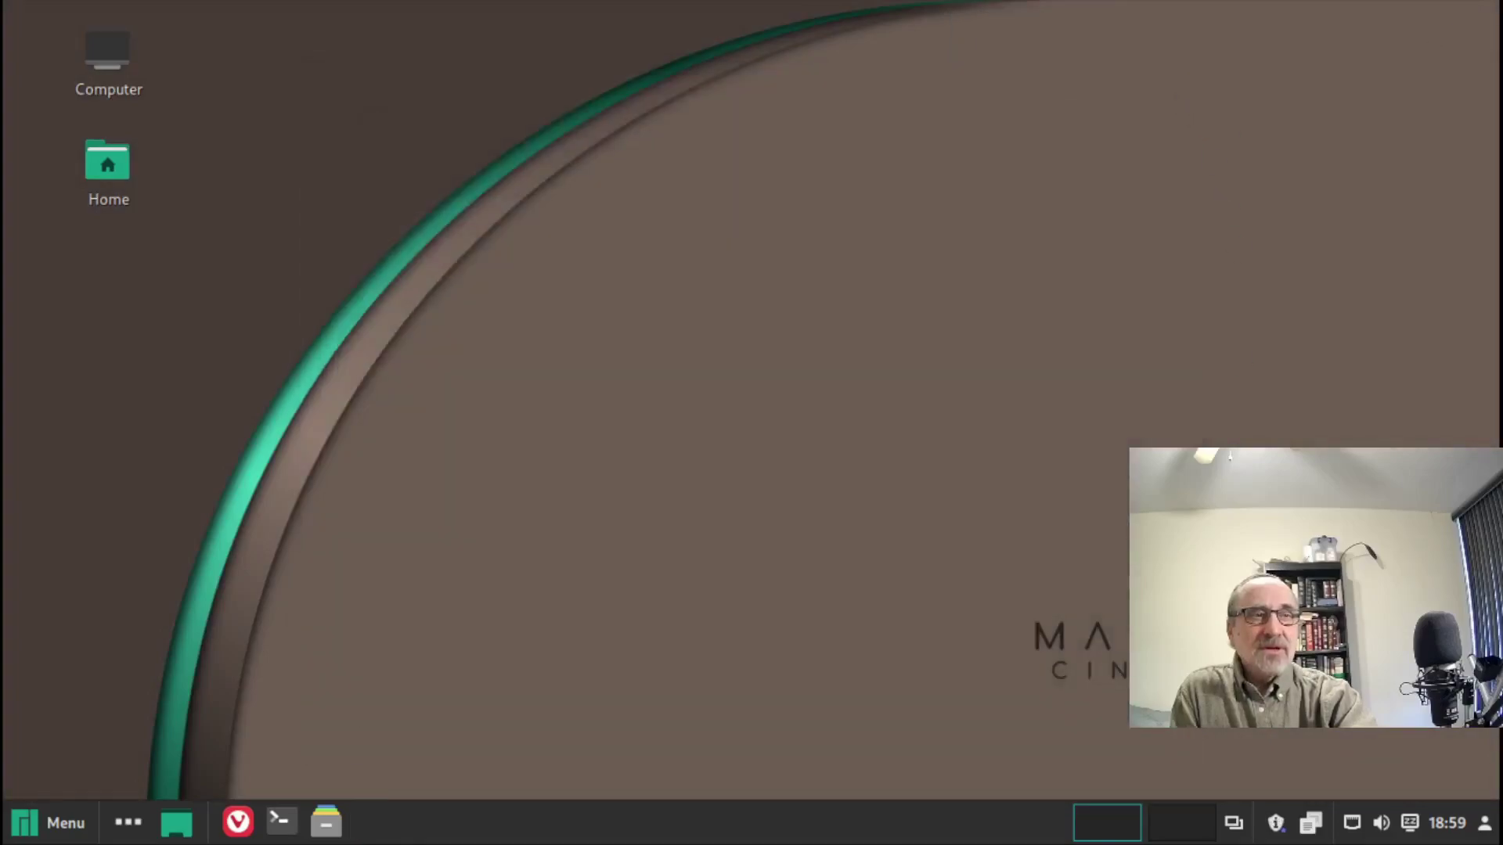
Step: Authorize and confirm the pidgin-libnotify update build, then minimize Pamac
{"action": "left_click", "coordinate": [1277, 824]}
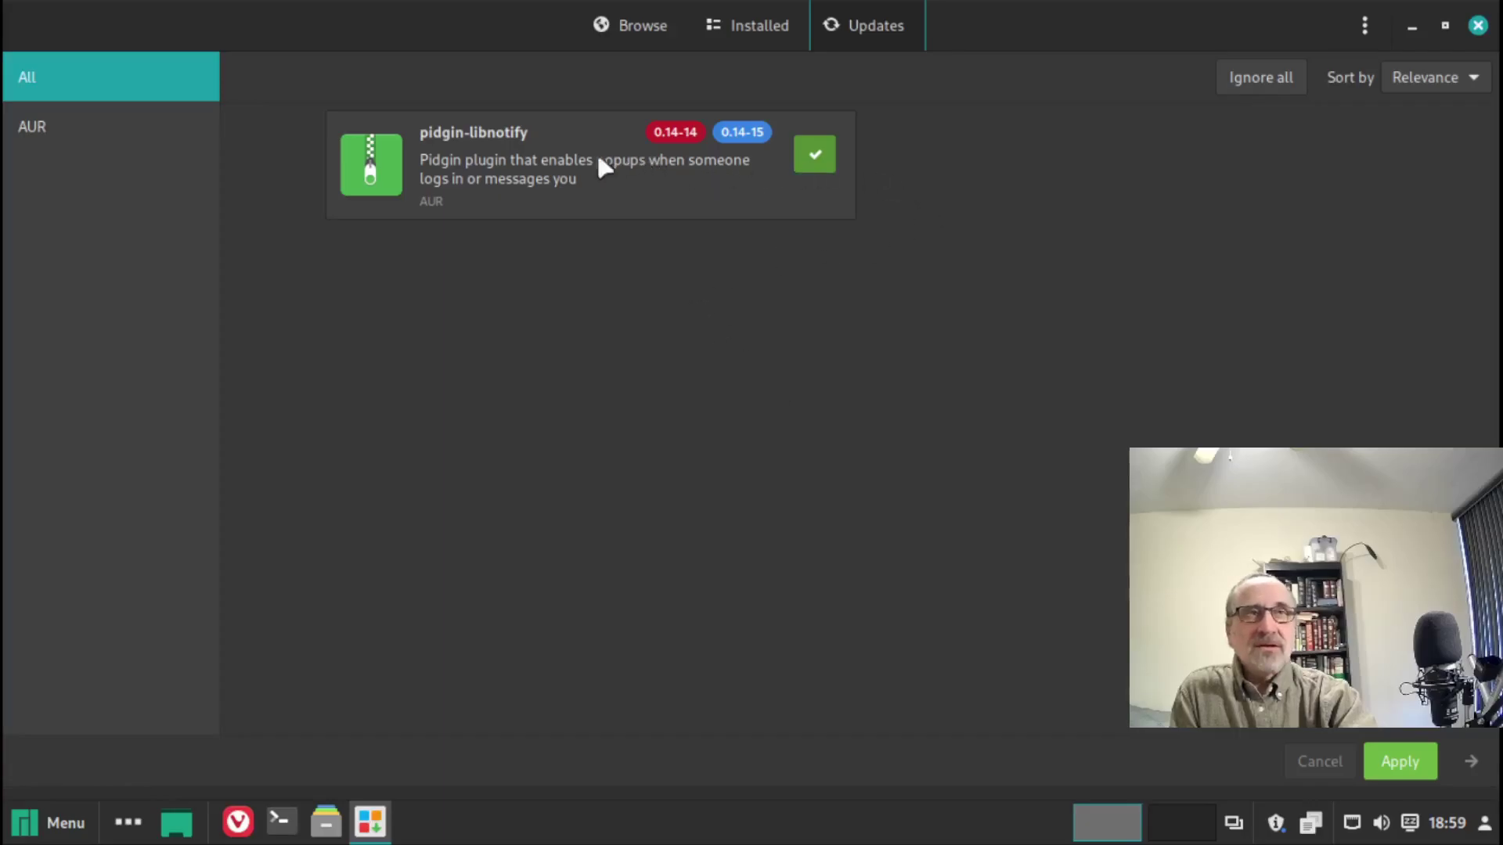
{"action": "left_click", "coordinate": [564, 149]}
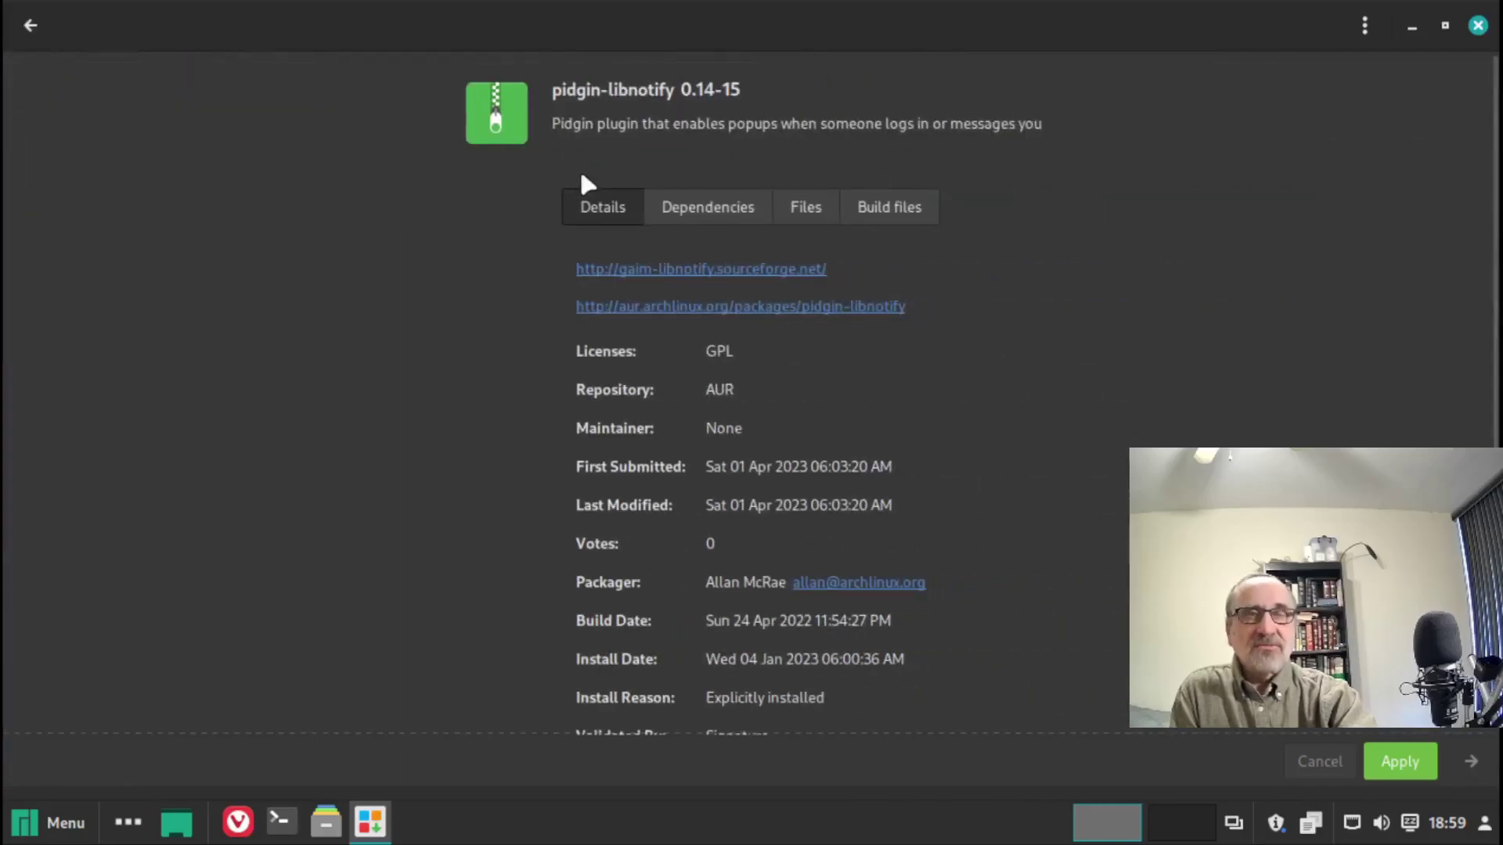
{"action": "left_click", "coordinate": [1398, 761]}
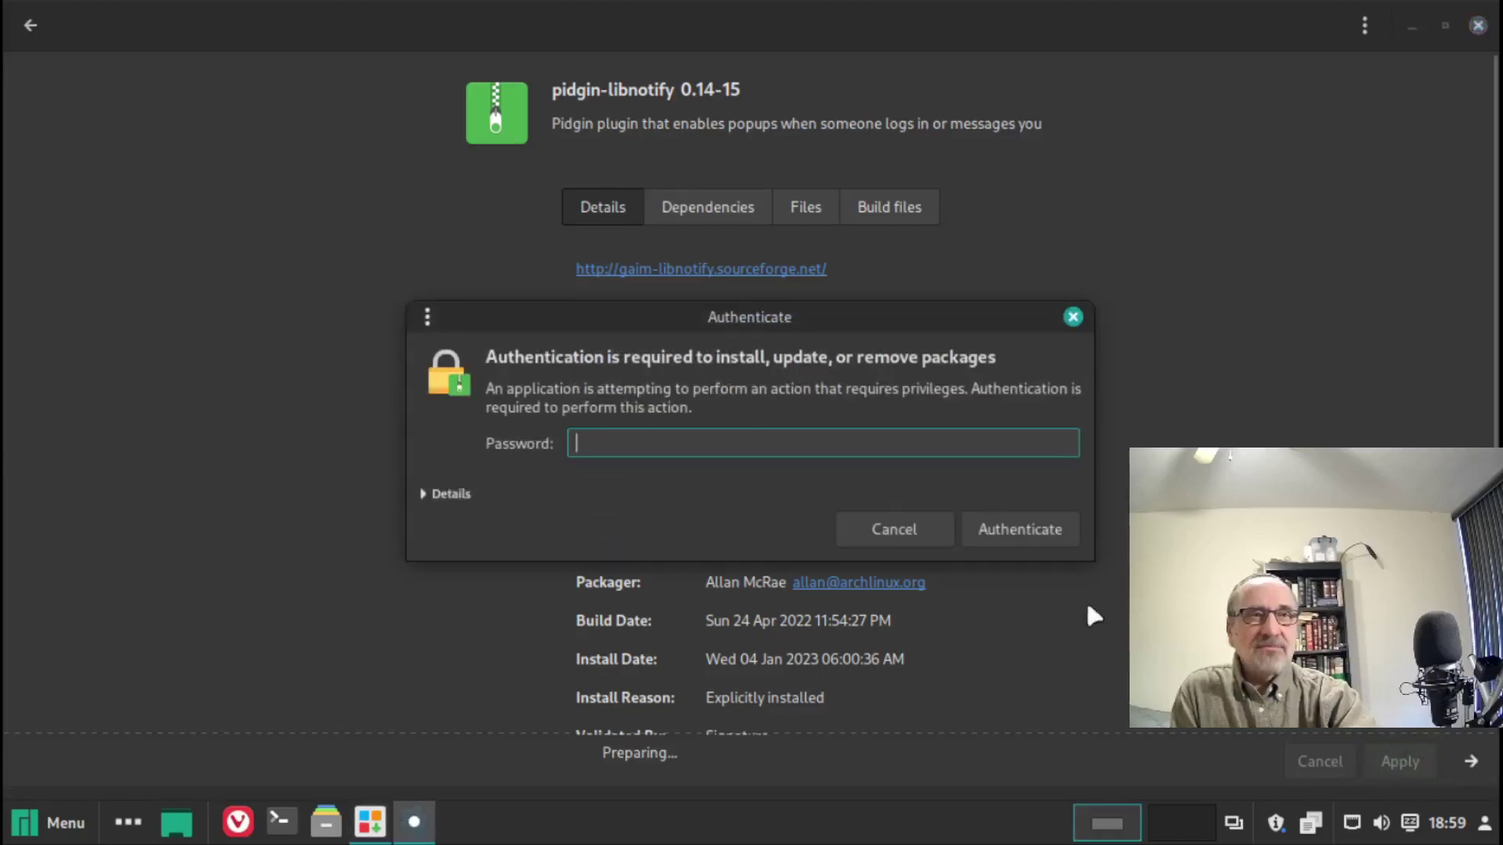
{"action": "key", "text": "Return"}
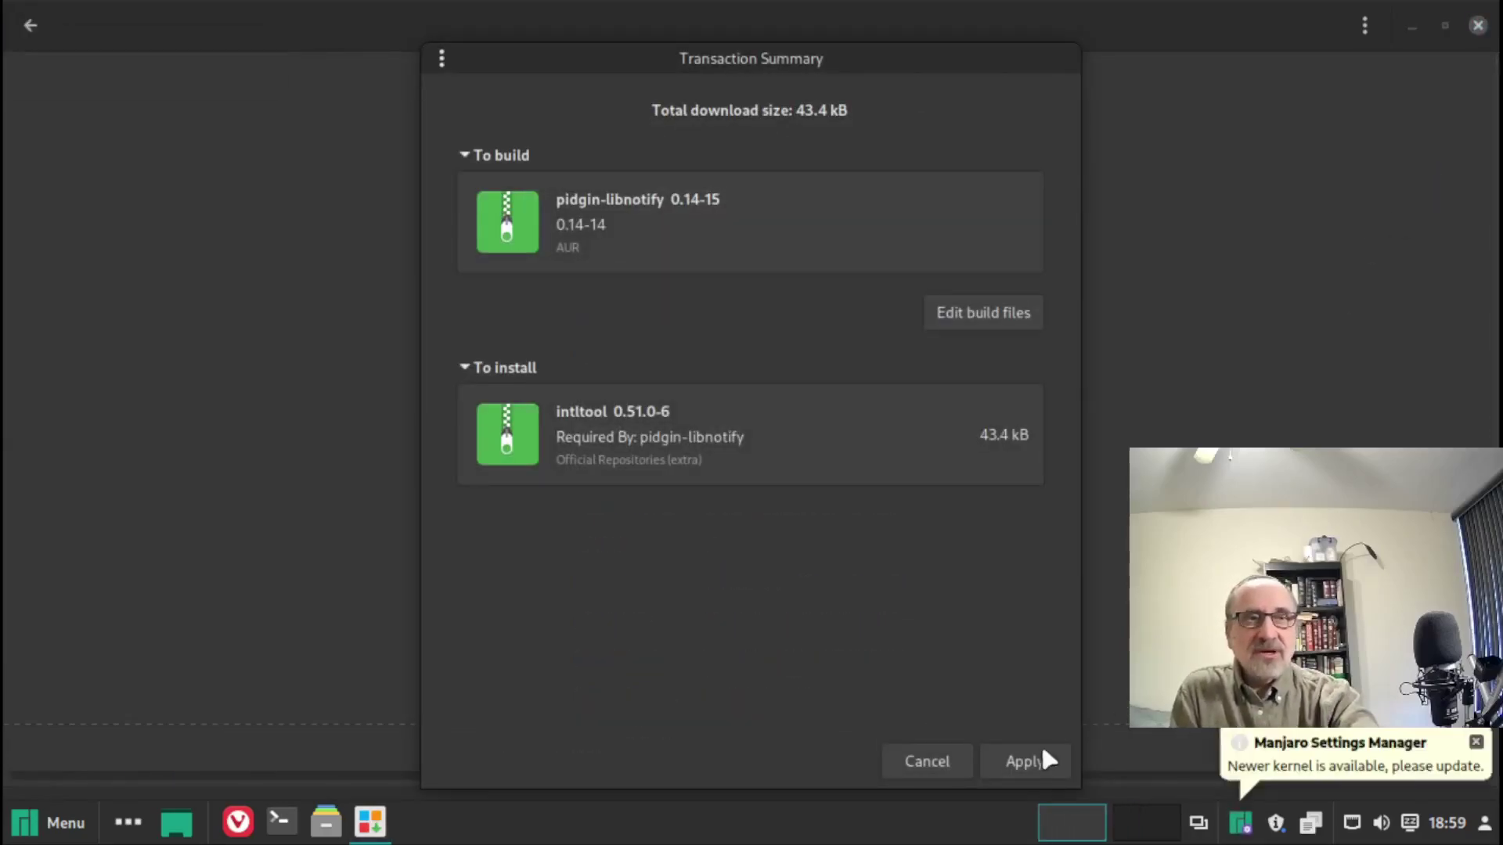
{"action": "left_click", "coordinate": [1022, 760]}
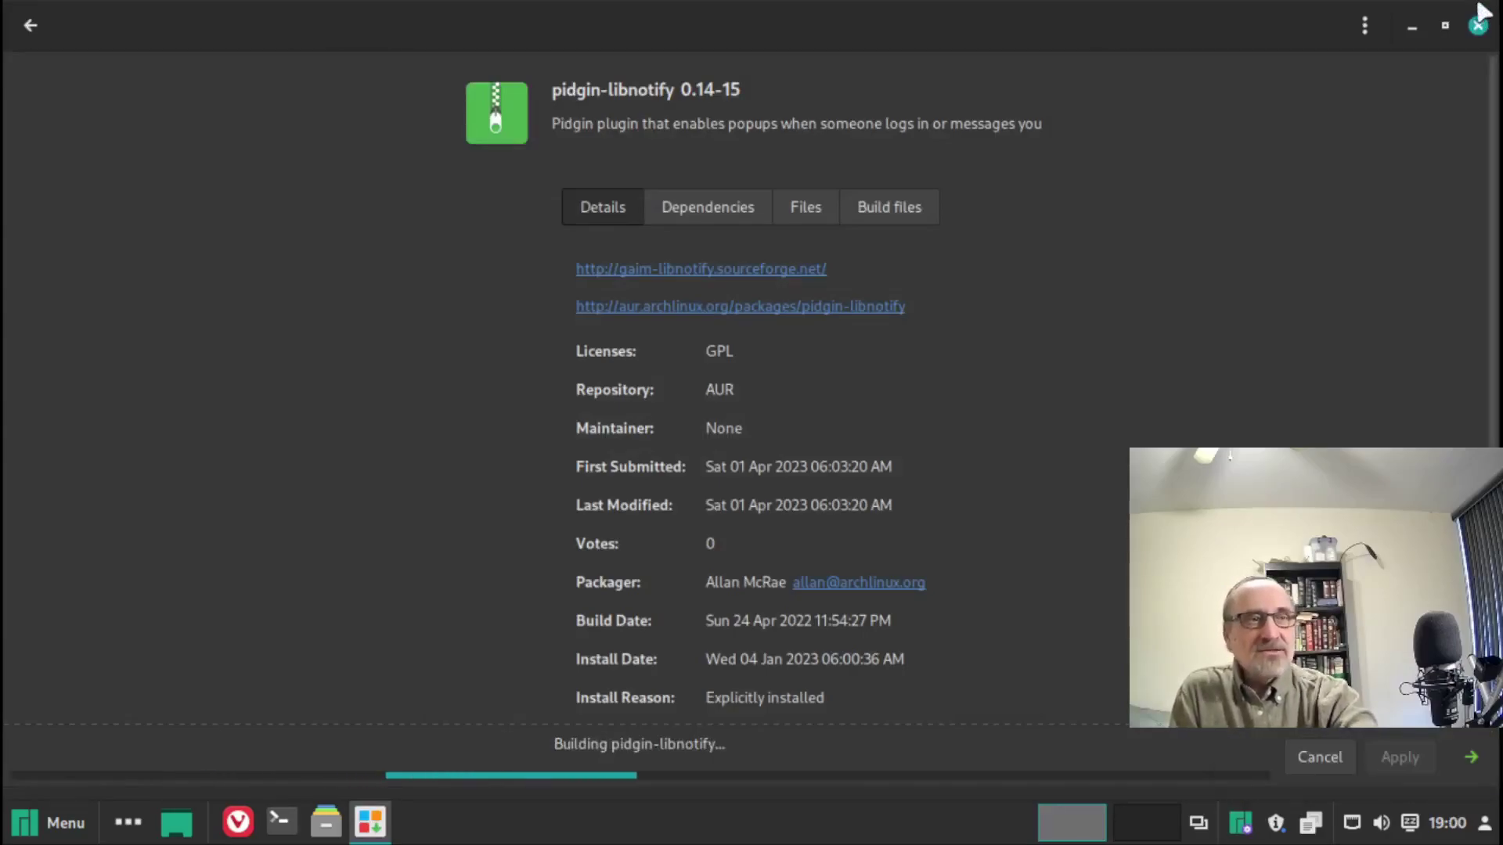
{"action": "left_click", "coordinate": [1409, 25]}
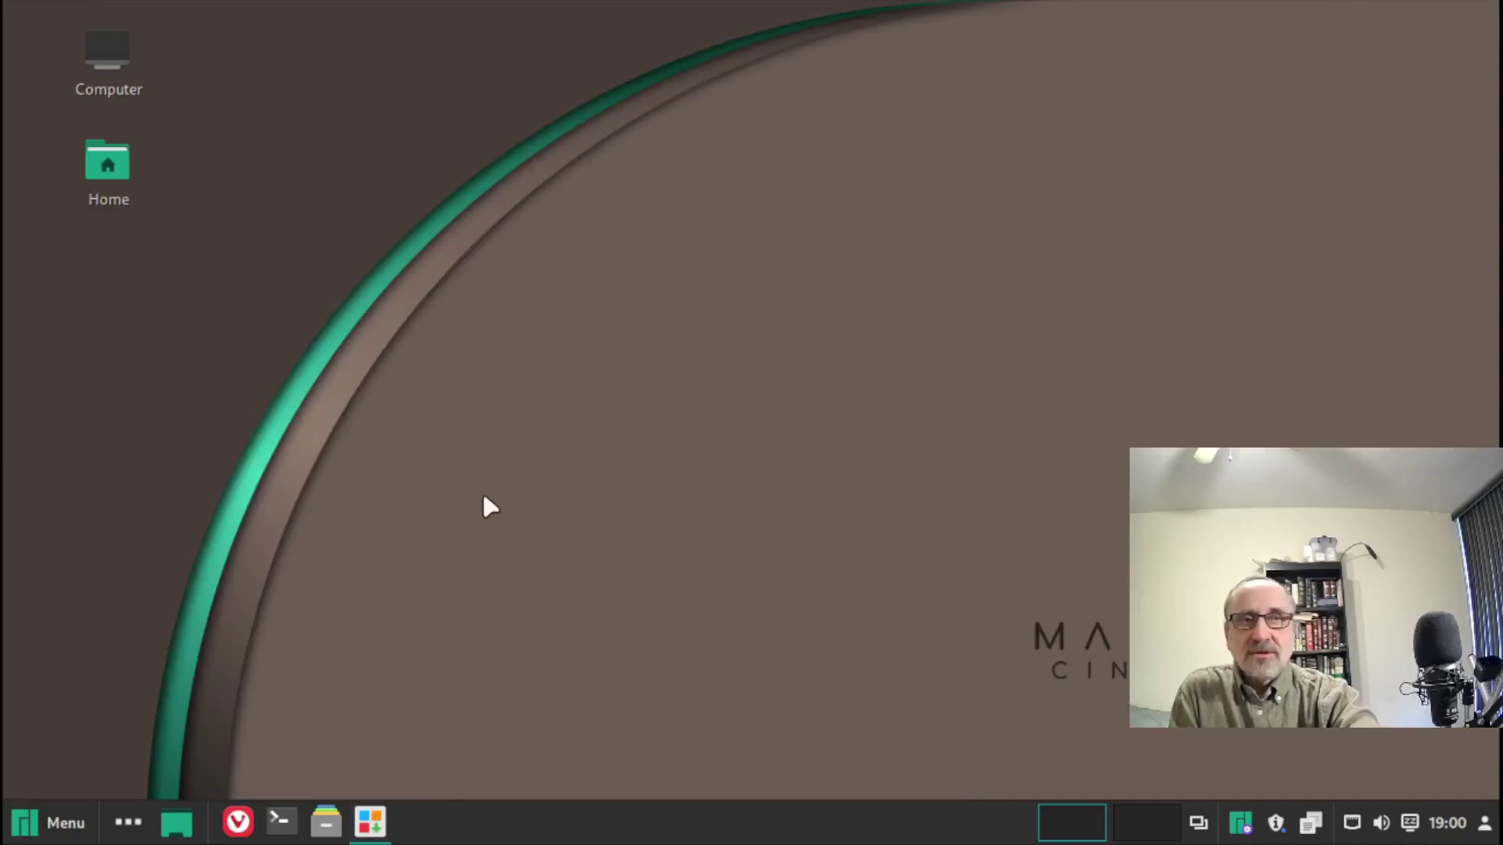
Step: Set the dark cinnamon-adapta green-curve wallpaper, close Backgrounds, and return to Pamac
{"action": "right_click", "coordinate": [493, 450]}
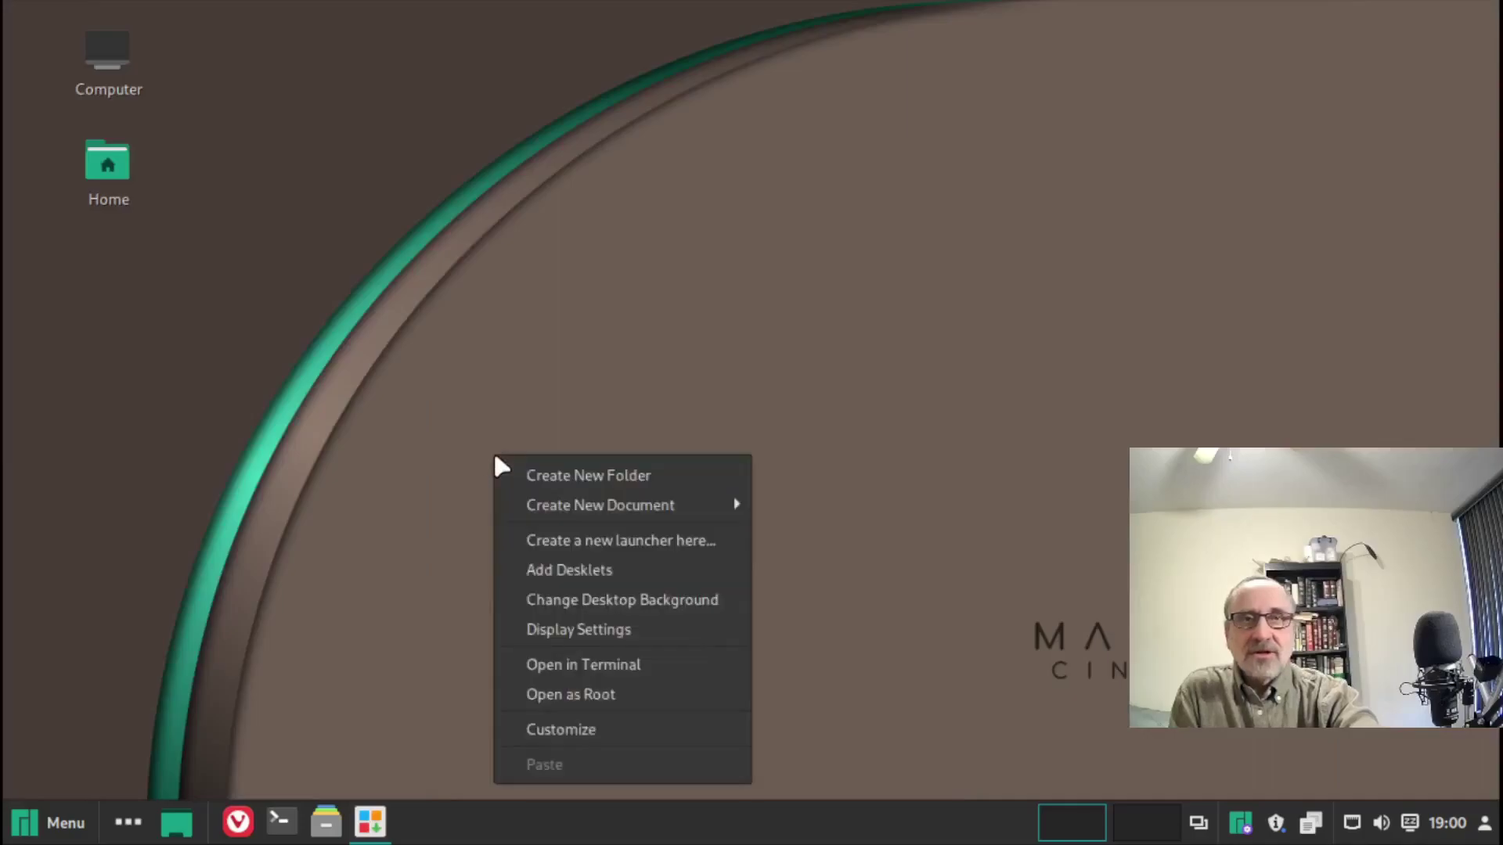
{"action": "left_click", "coordinate": [635, 601]}
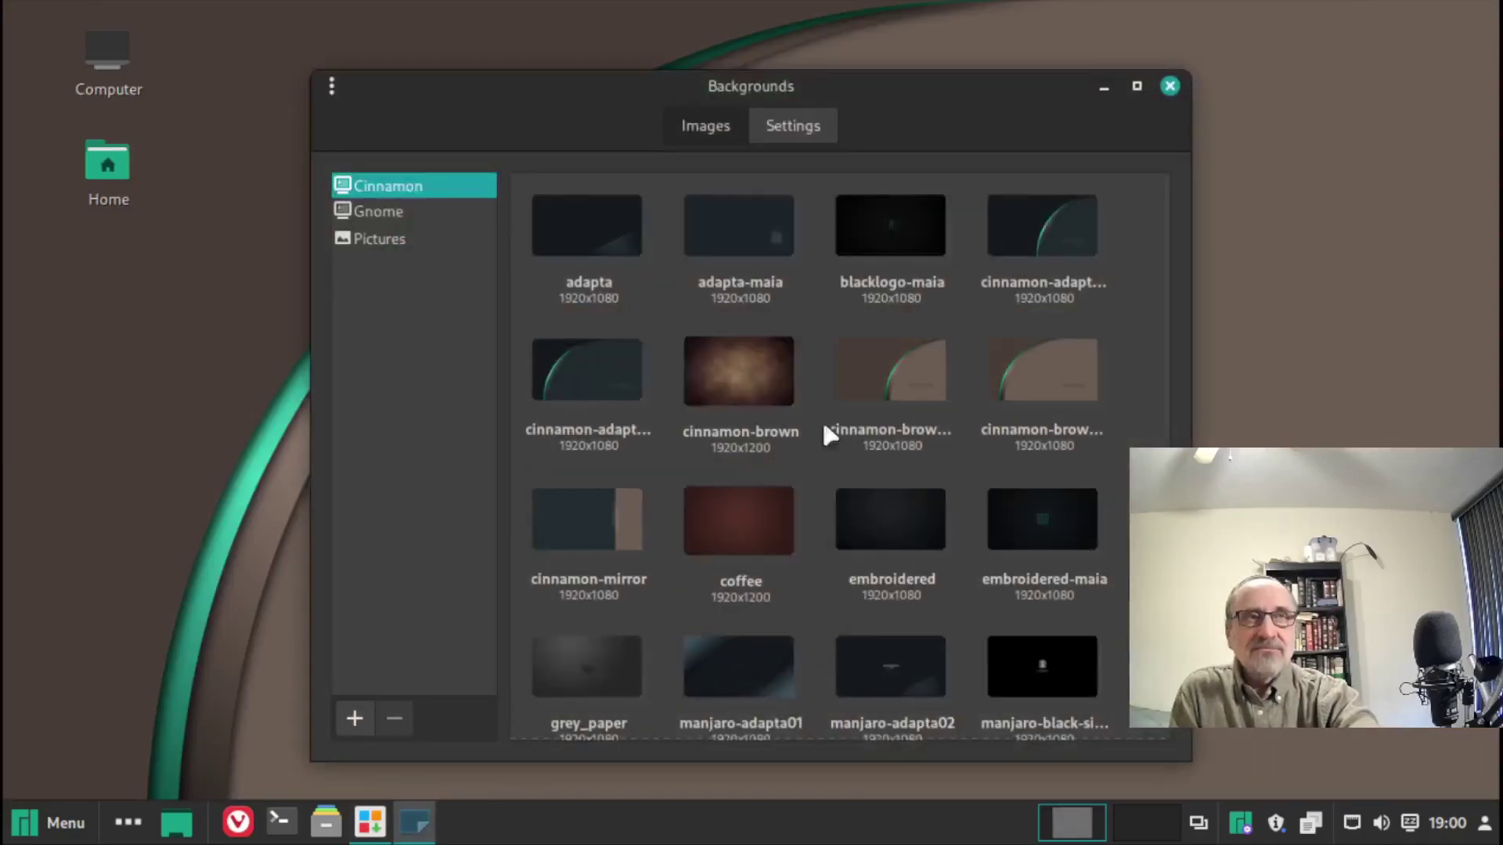
{"action": "mouse_move", "coordinate": [823, 434]}
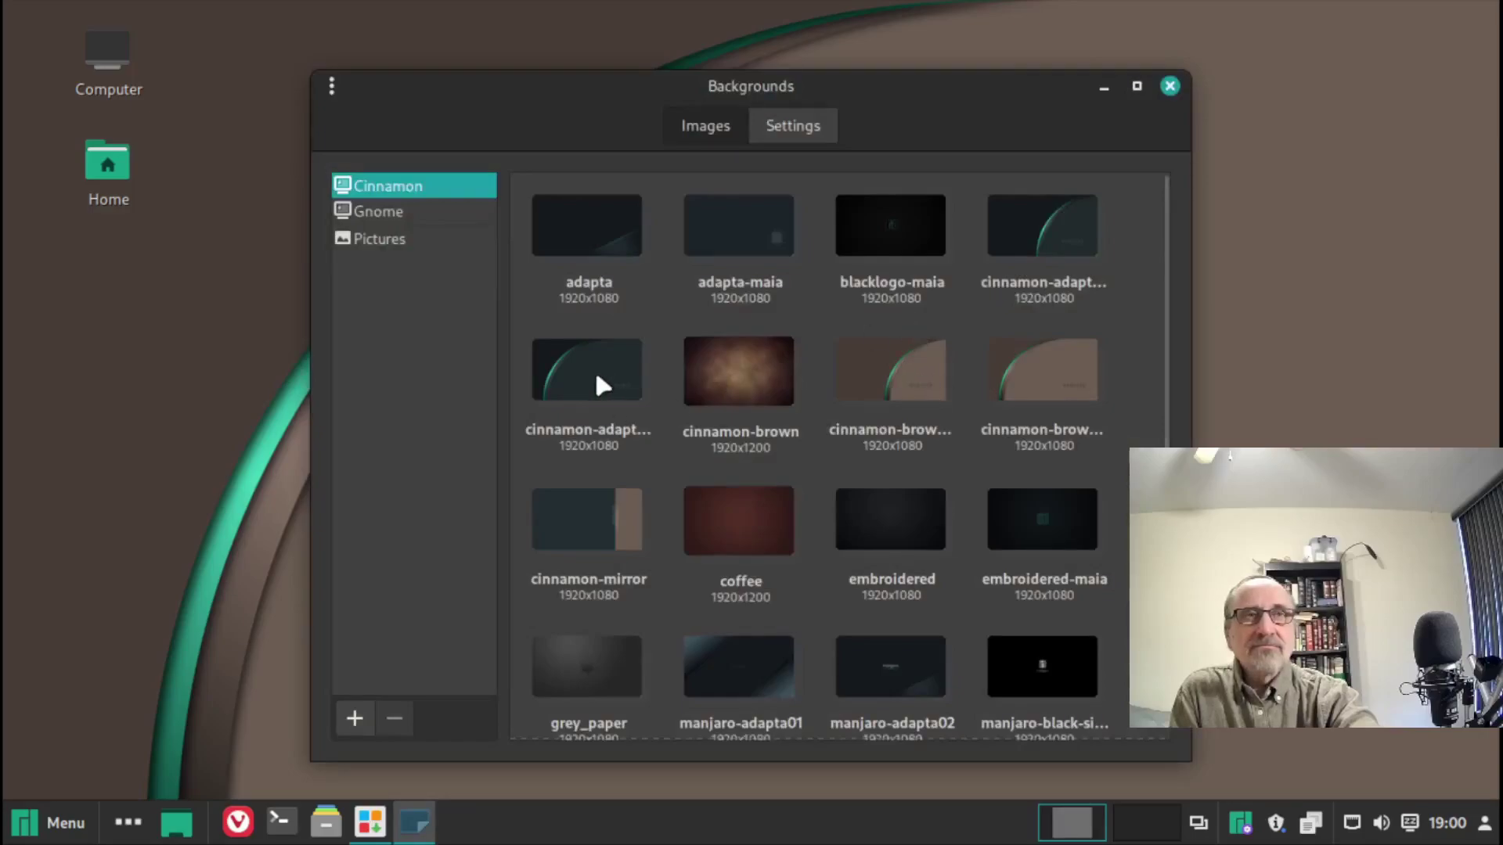
{"action": "left_click", "coordinate": [599, 382]}
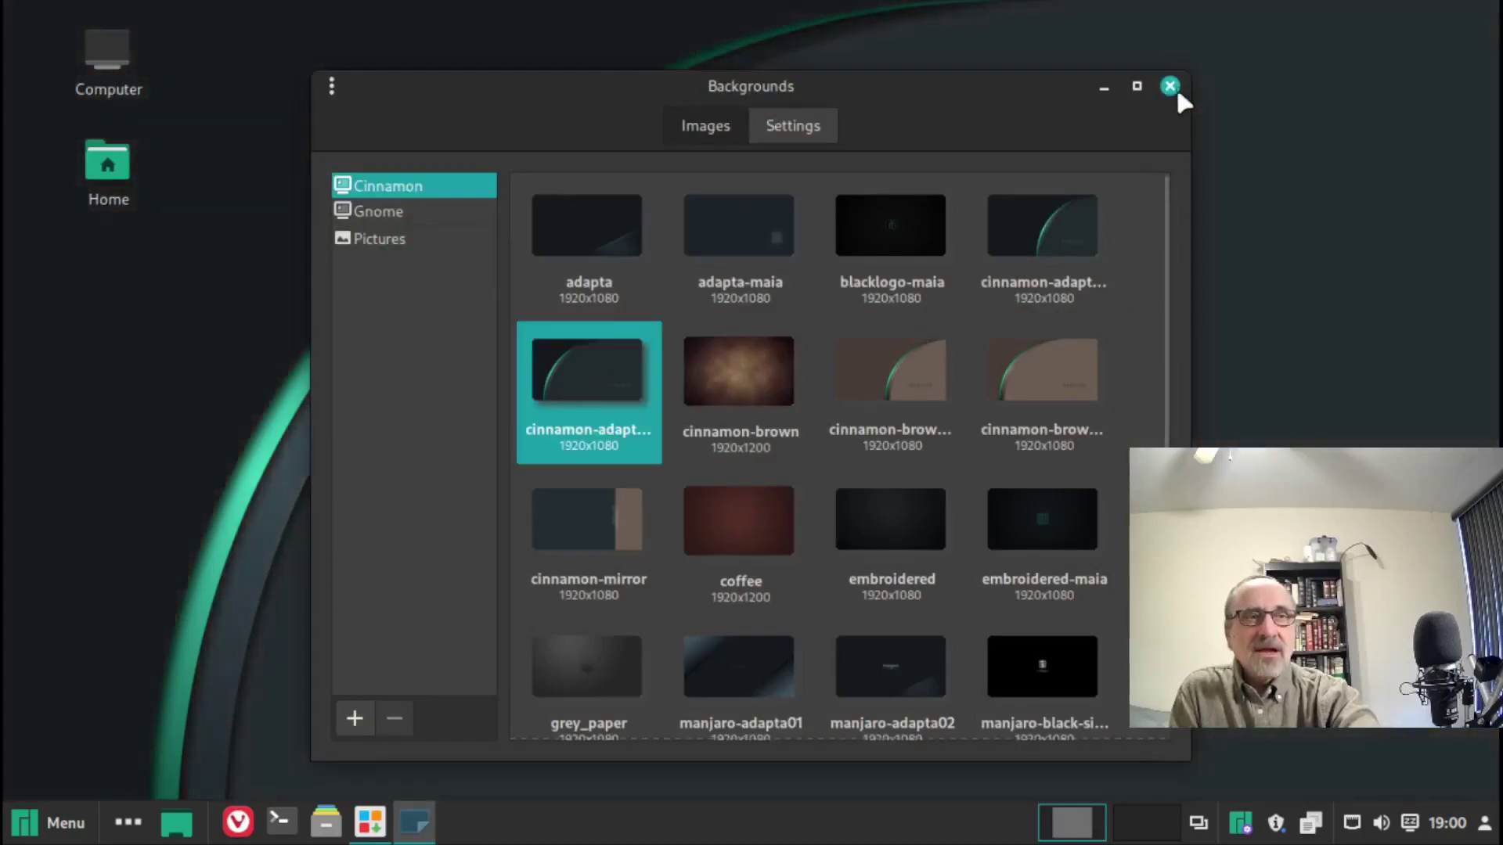
{"action": "left_click", "coordinate": [1171, 87]}
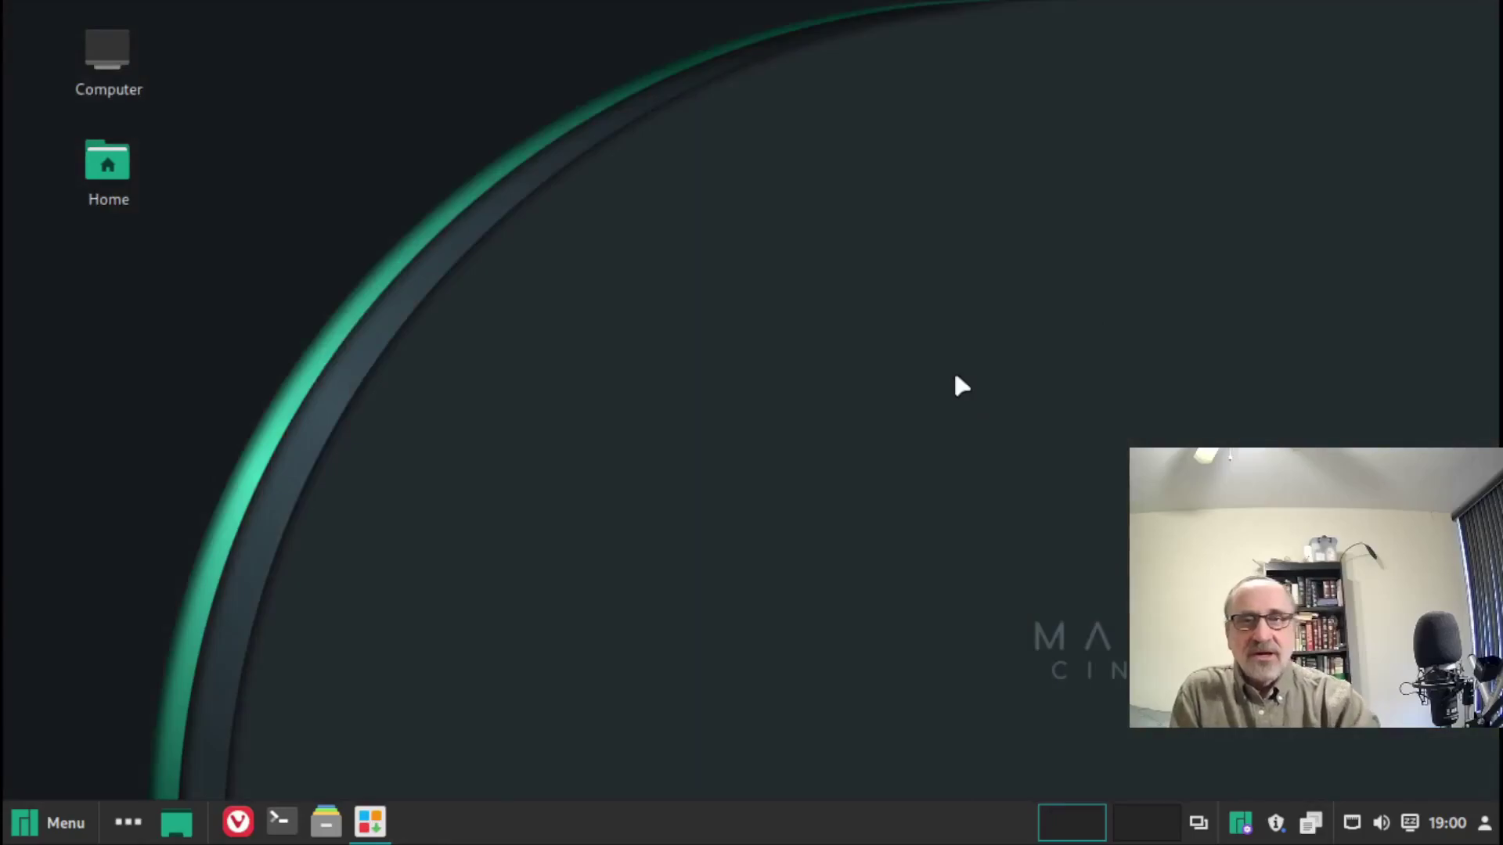
{"action": "left_click", "coordinate": [241, 826]}
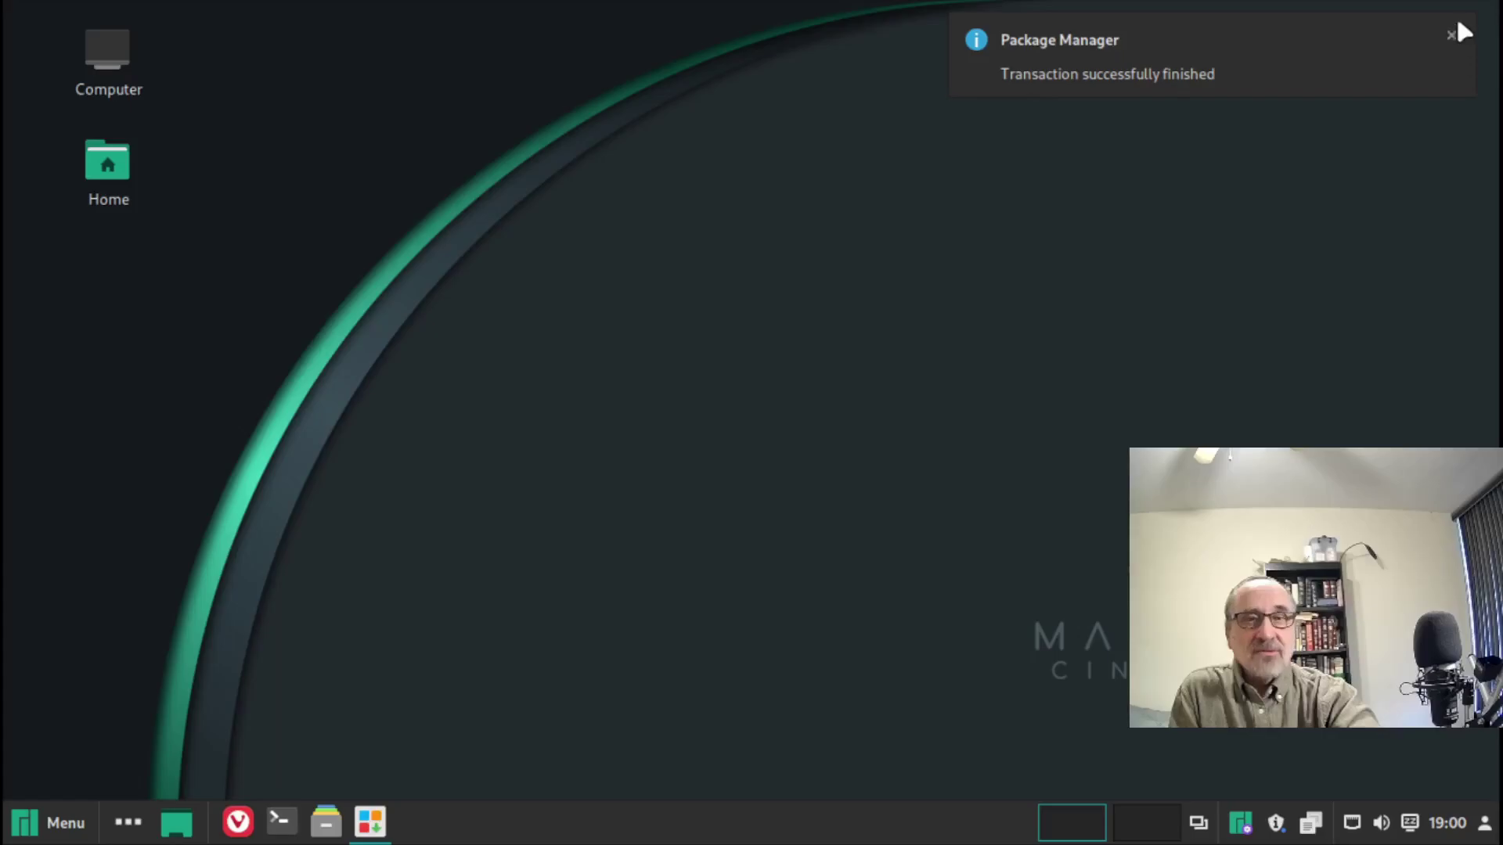
Step: Confirm on Pamac's Updates page, opened from the notification, that nothing is pending, then close Pamac
{"action": "left_click", "coordinate": [1424, 56]}
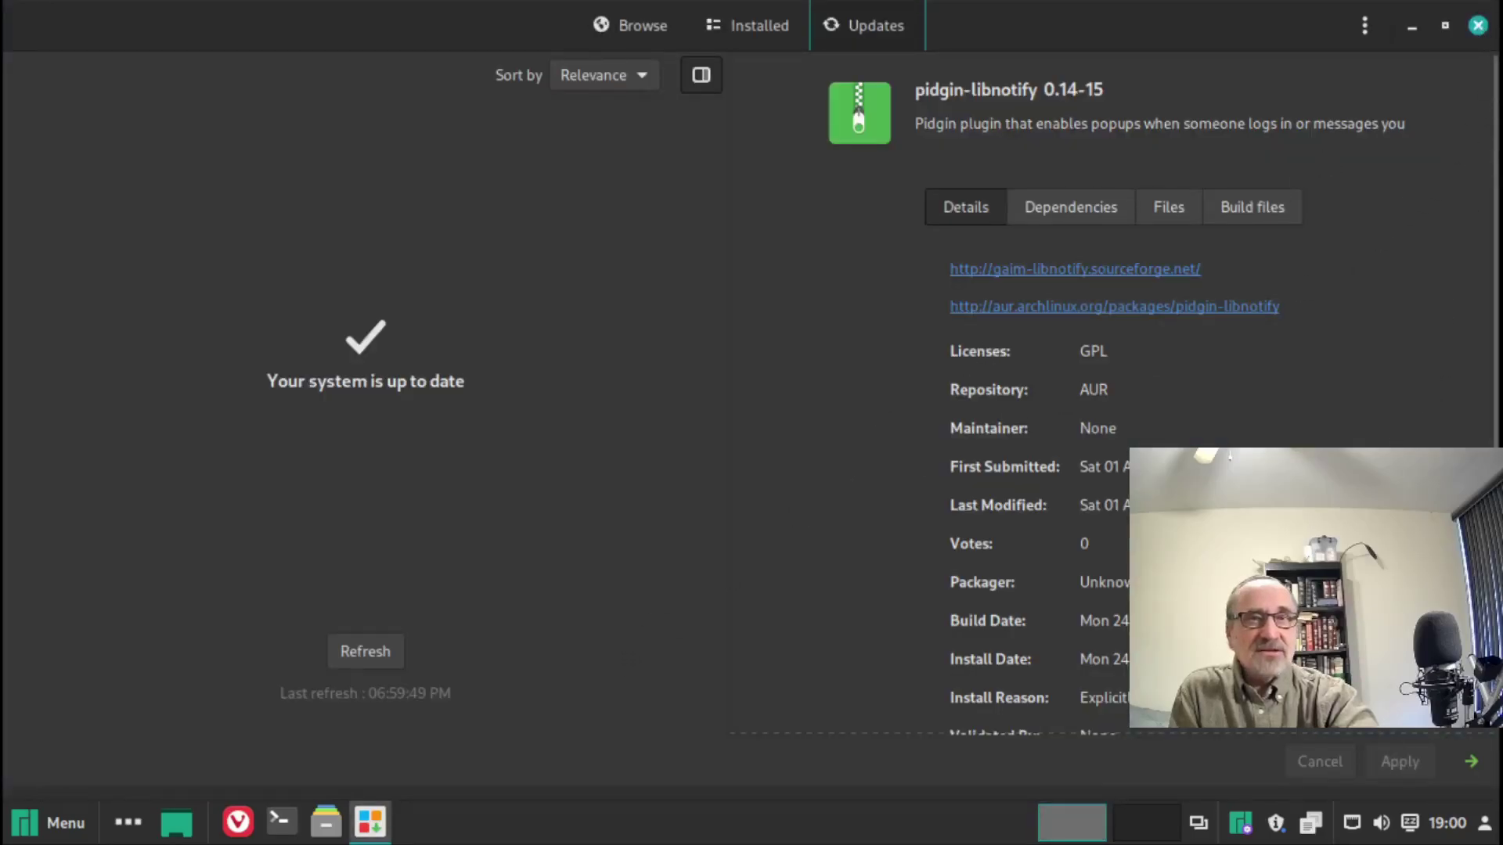
{"action": "left_click", "coordinate": [1478, 25]}
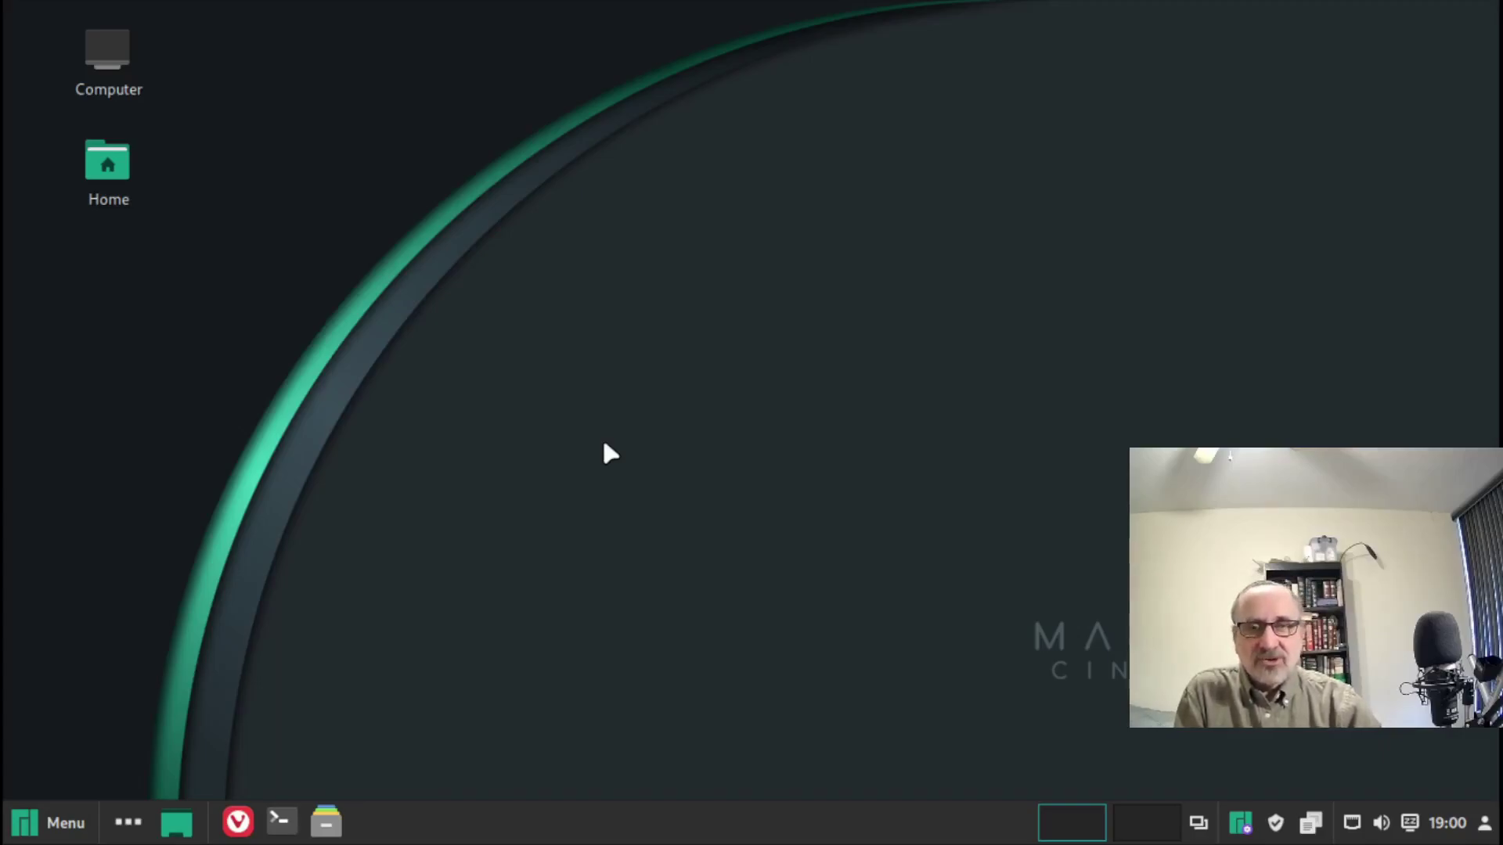
{"action": "left_click", "coordinate": [326, 827]}
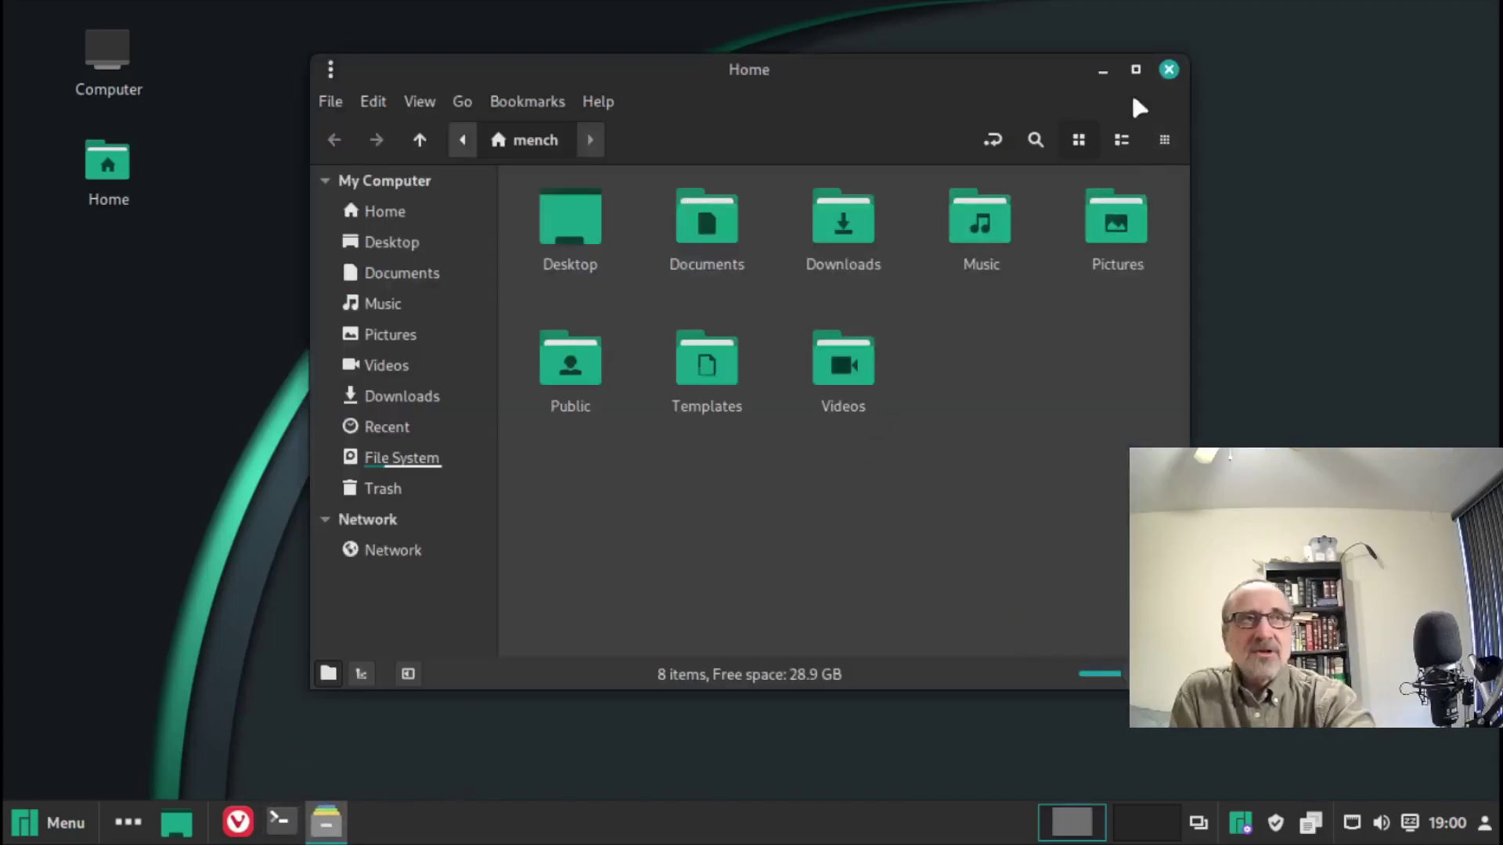
{"action": "left_click", "coordinate": [1136, 70]}
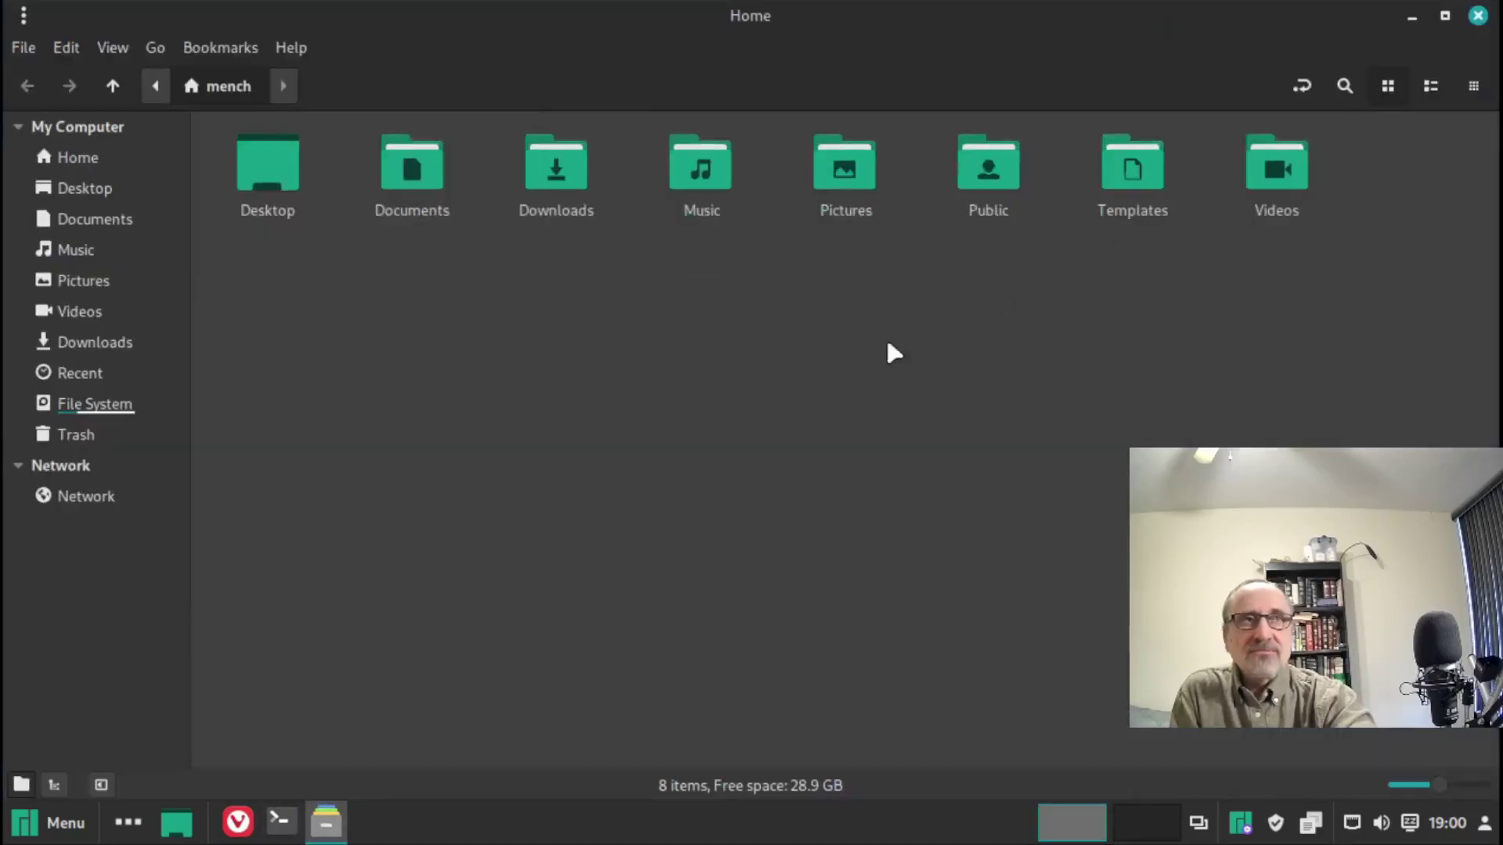
{"action": "left_click", "coordinate": [1482, 15]}
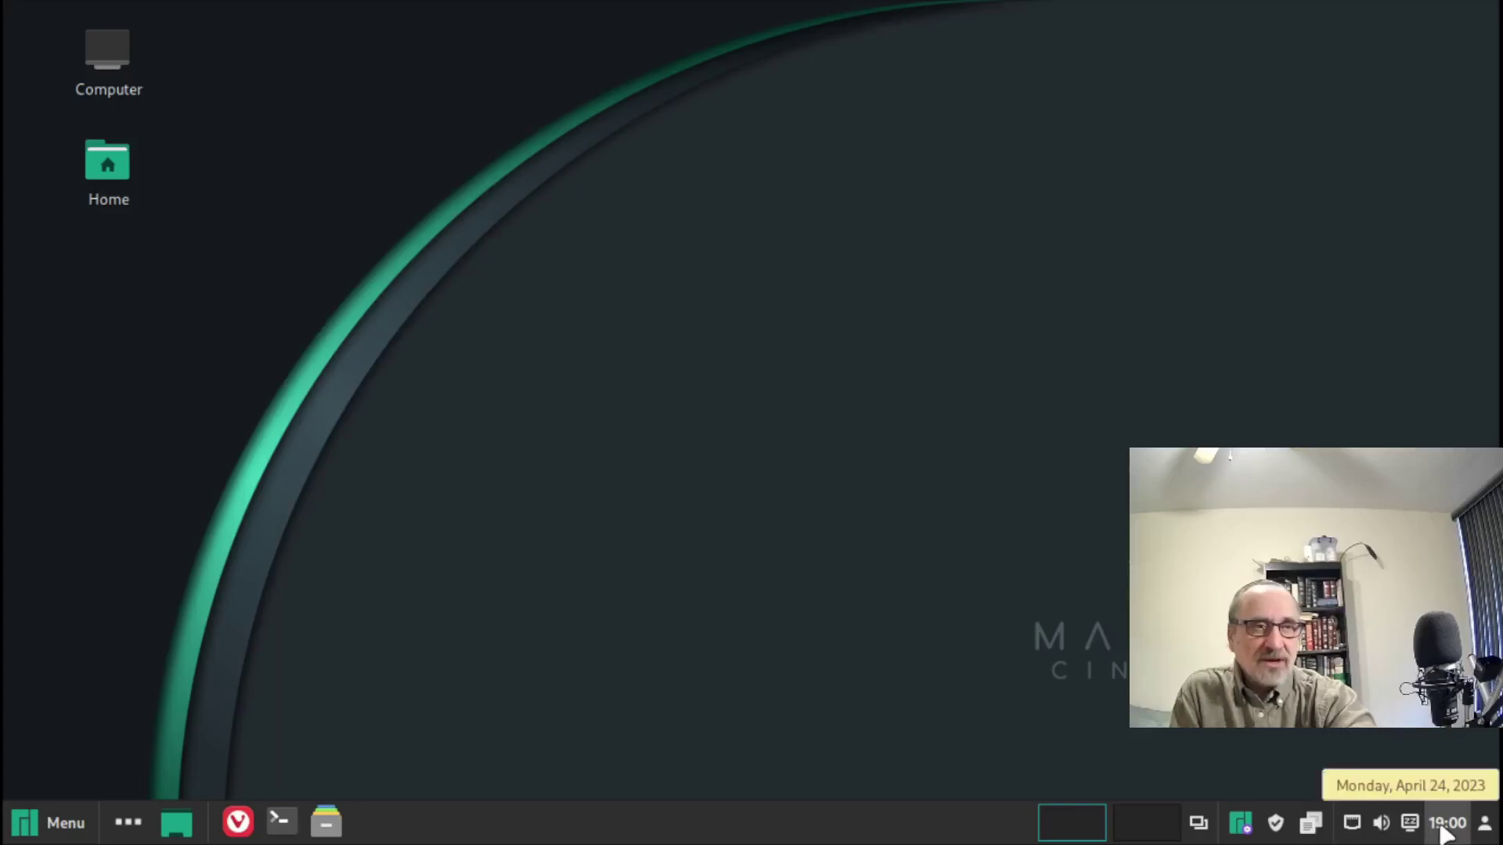
Step: Download the Weather applet by Gr3q from the Applets Download list
{"action": "right_click", "coordinate": [993, 830]}
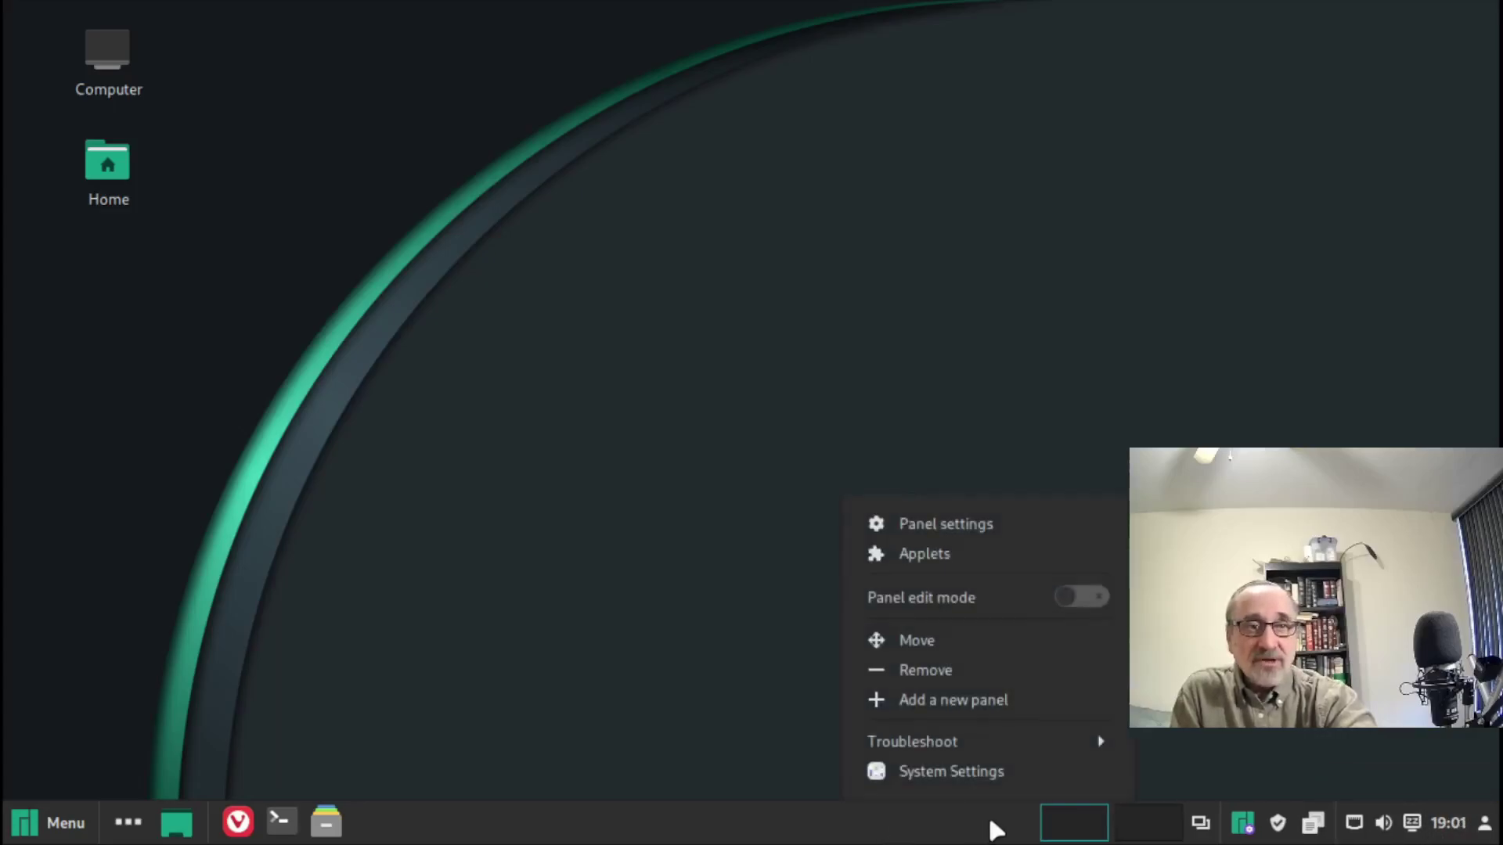
{"action": "left_click", "coordinate": [948, 553]}
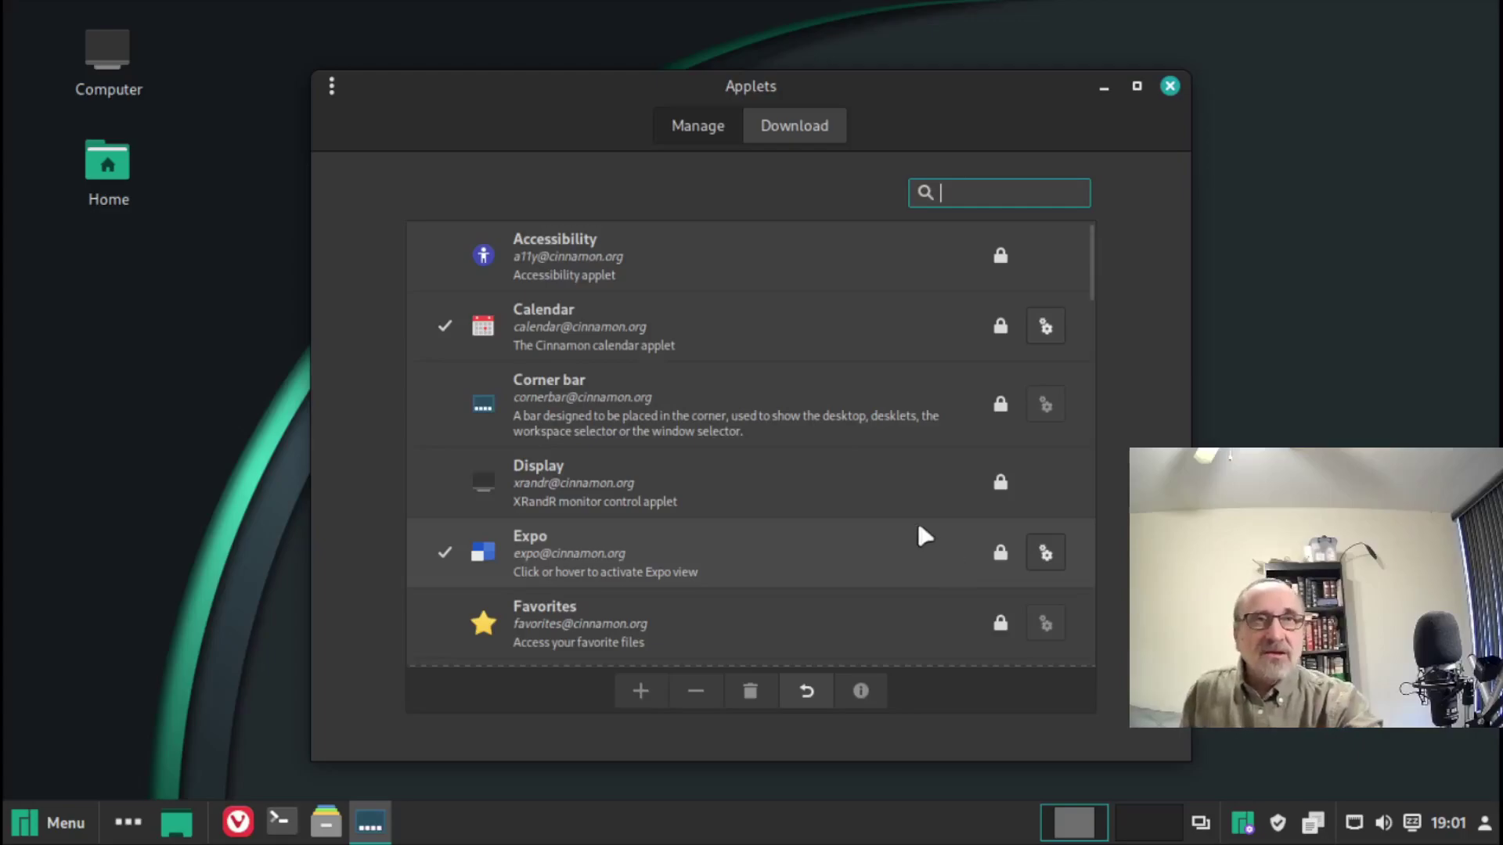
{"action": "left_click", "coordinate": [806, 120]}
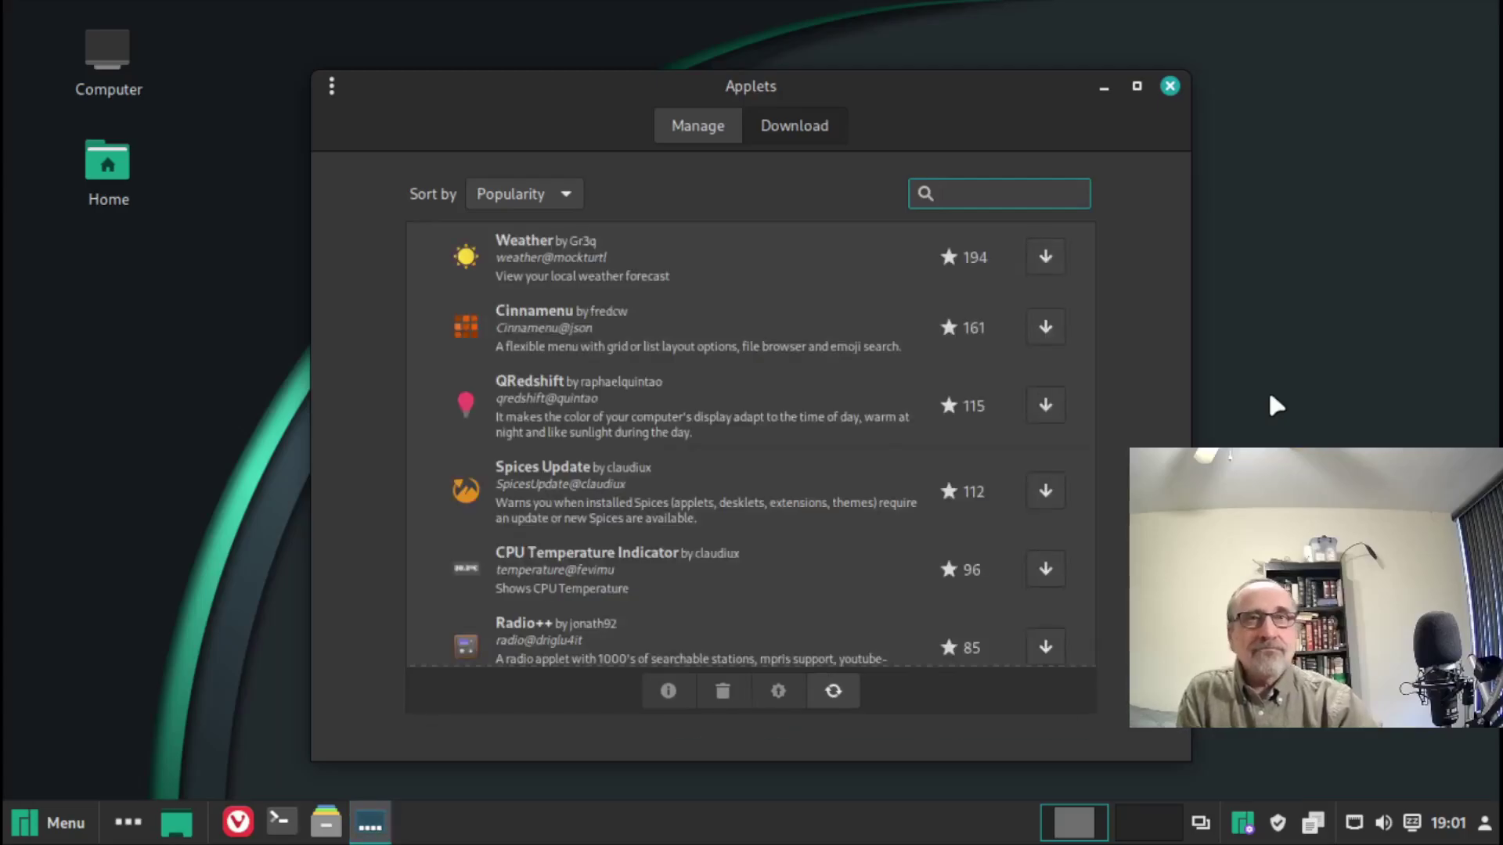
{"action": "left_click", "coordinate": [607, 239]}
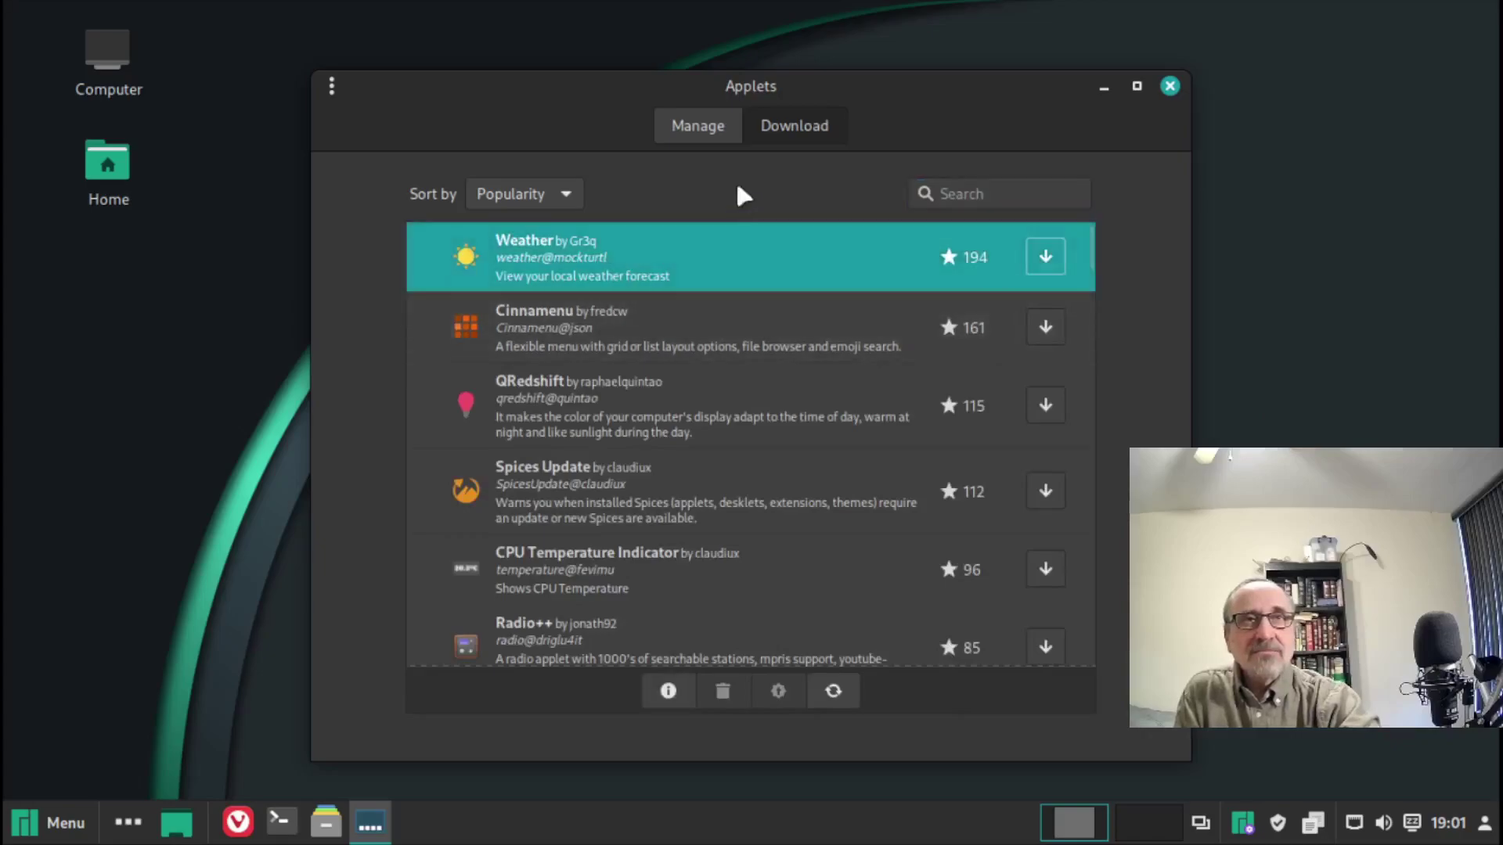
{"action": "left_click", "coordinate": [1044, 253]}
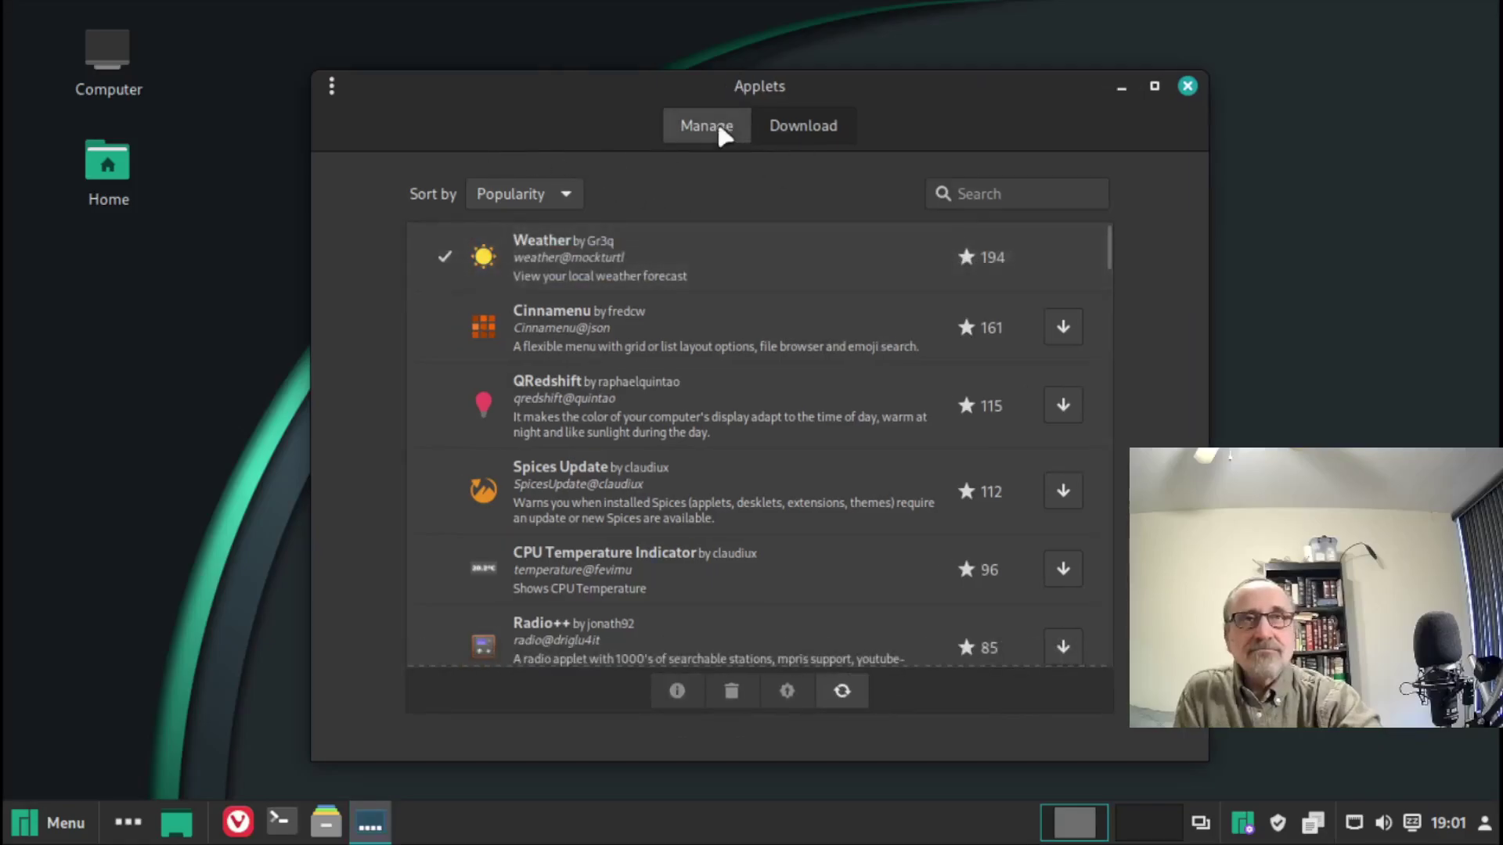
Step: Add the installed Weather applet to the panel and close the Applets settings
{"action": "left_click", "coordinate": [711, 125]}
{"action": "left_click", "coordinate": [593, 246]}
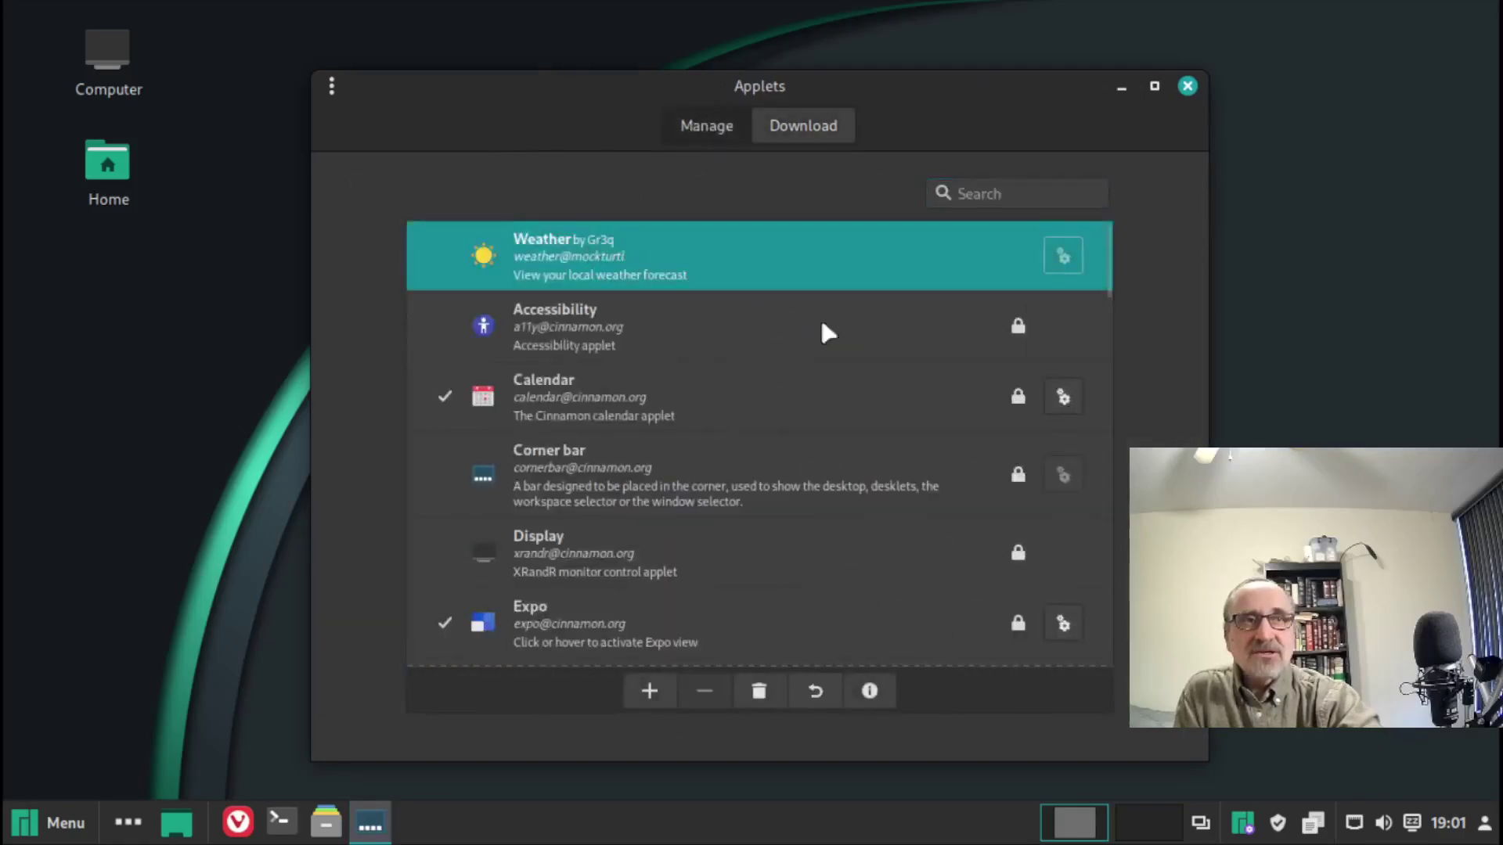
{"action": "left_click", "coordinate": [647, 686]}
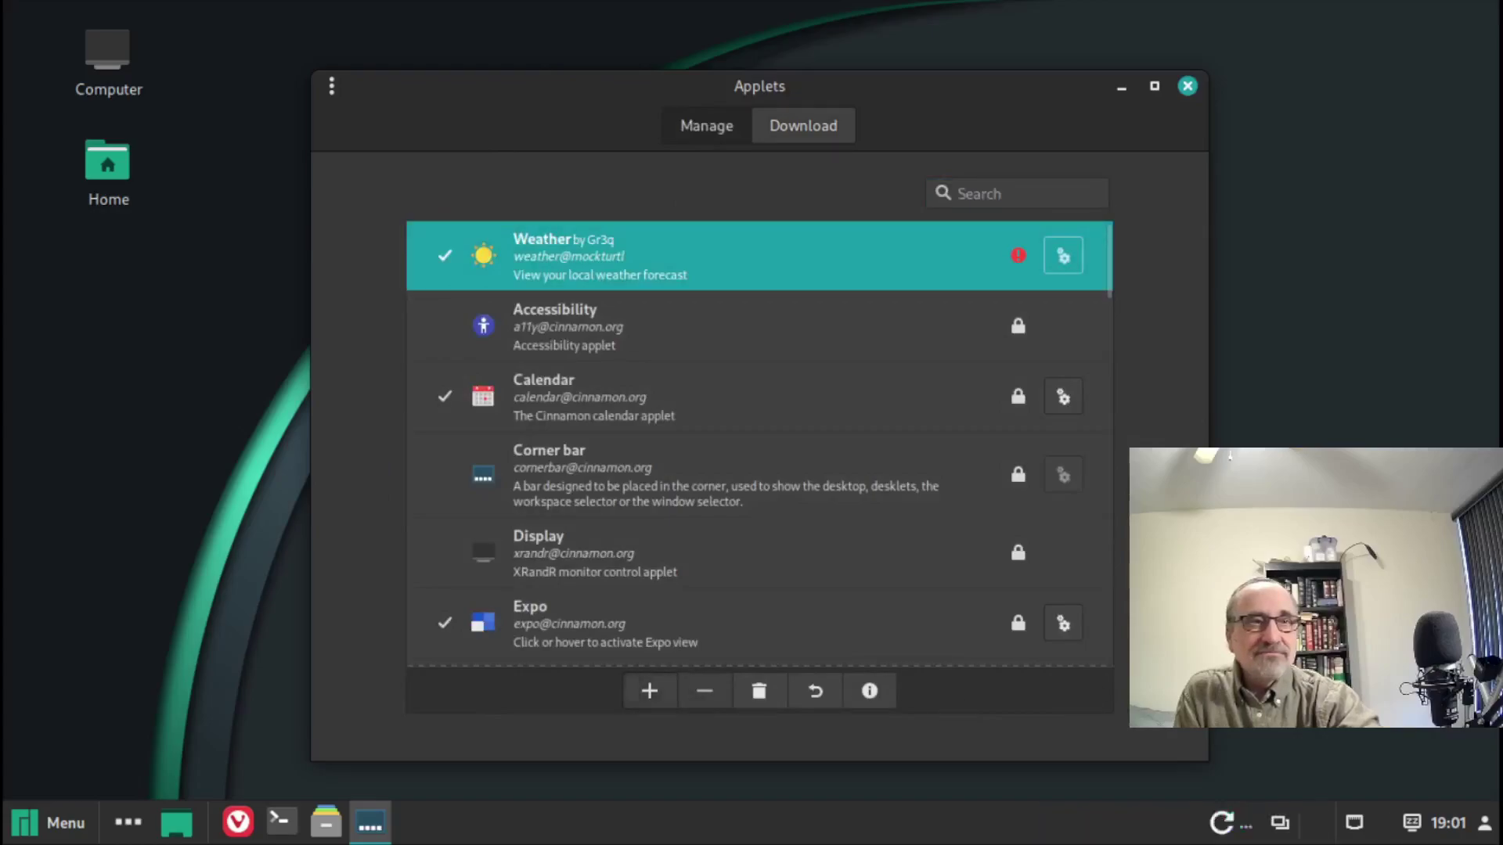
{"action": "left_click", "coordinate": [1187, 87]}
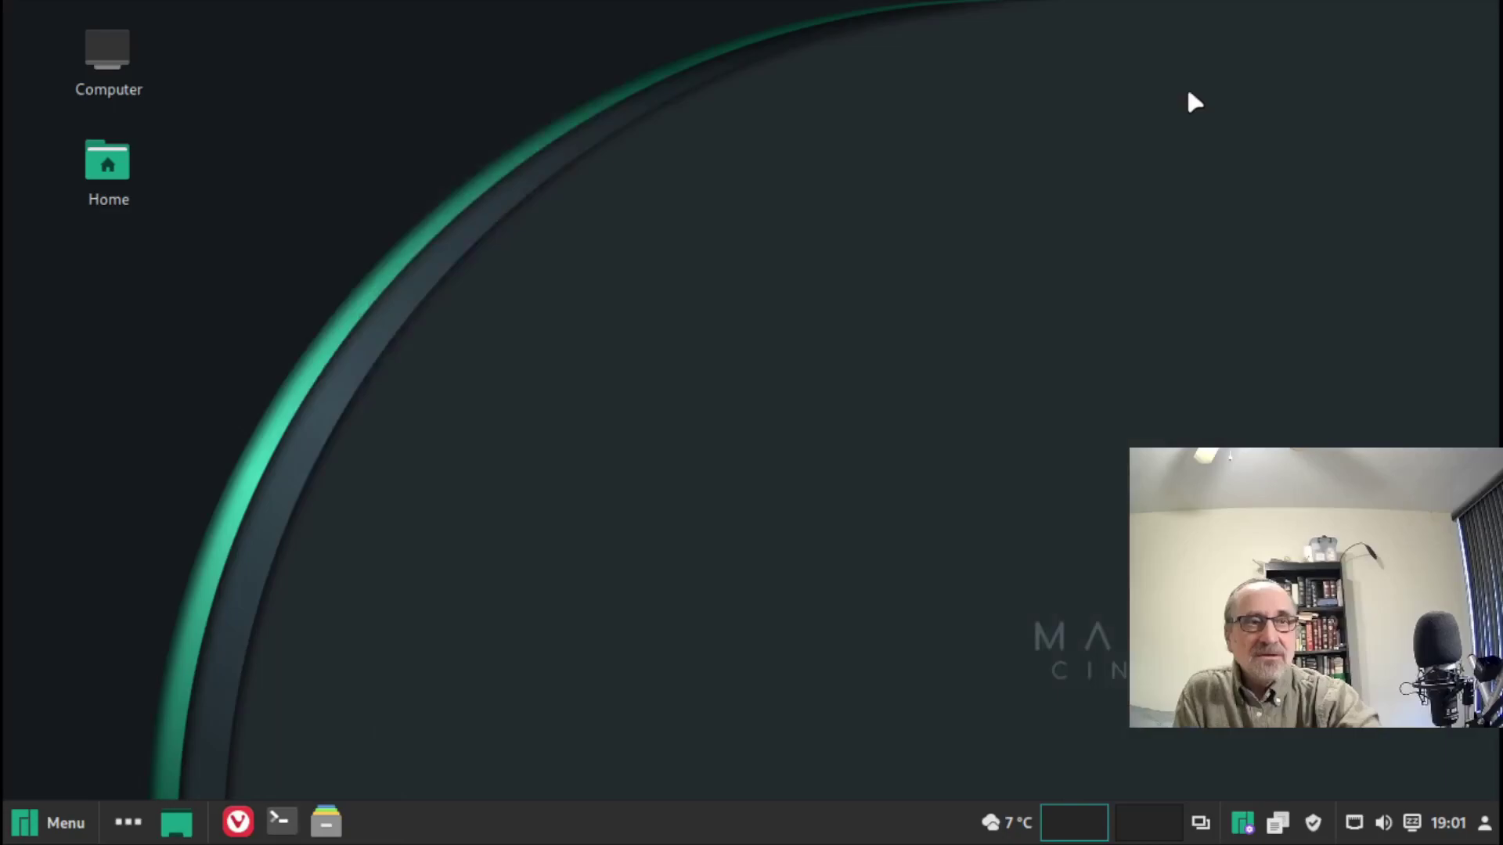
Step: View the Toronto forecast from the panel's Weather applet showing 7 °C
{"action": "left_click", "coordinate": [1147, 829]}
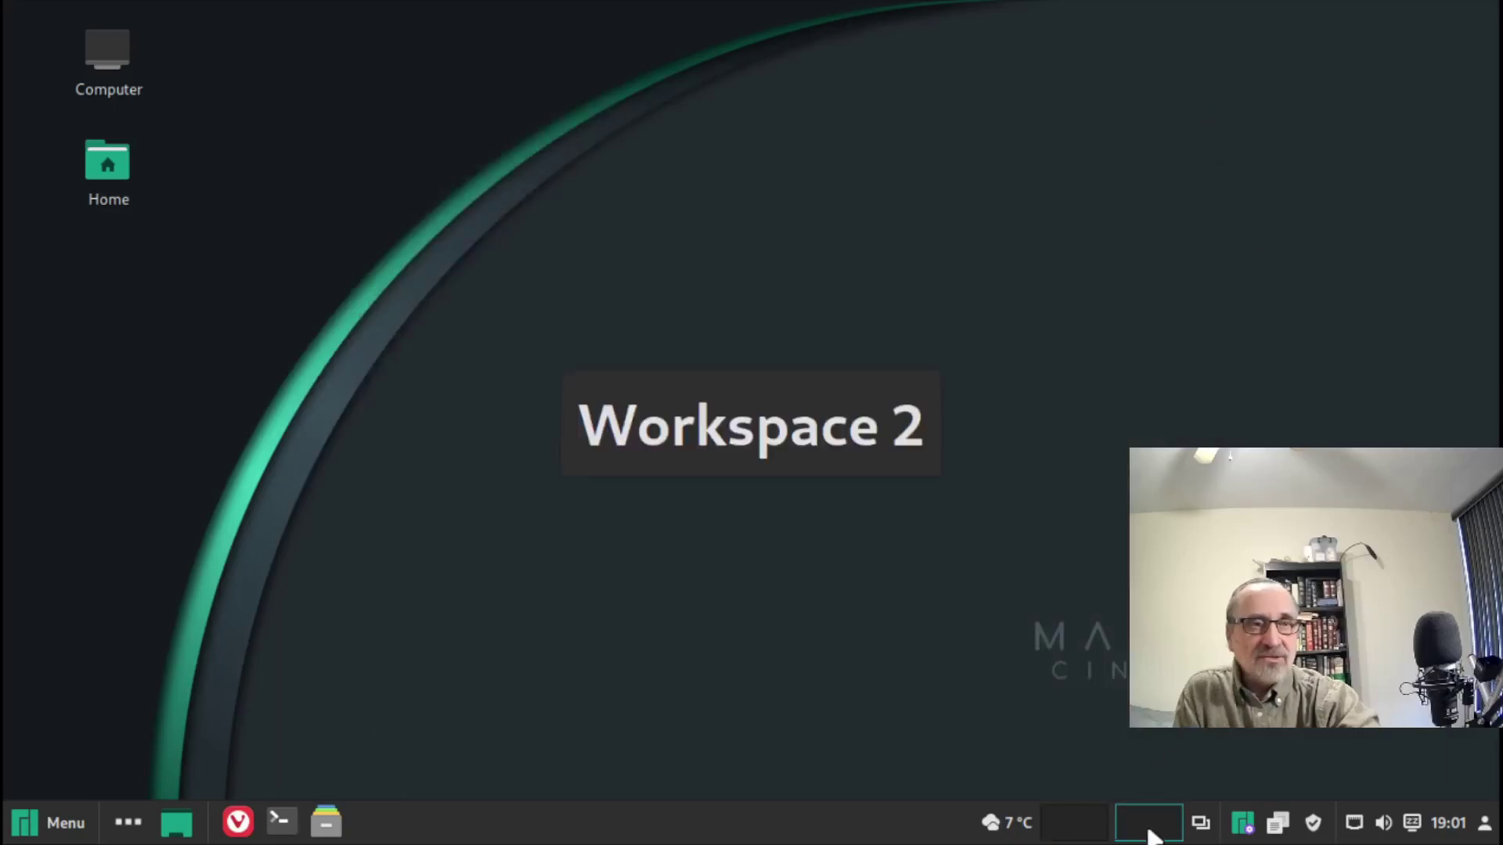
{"action": "left_click", "coordinate": [1053, 829]}
{"action": "left_click", "coordinate": [993, 822]}
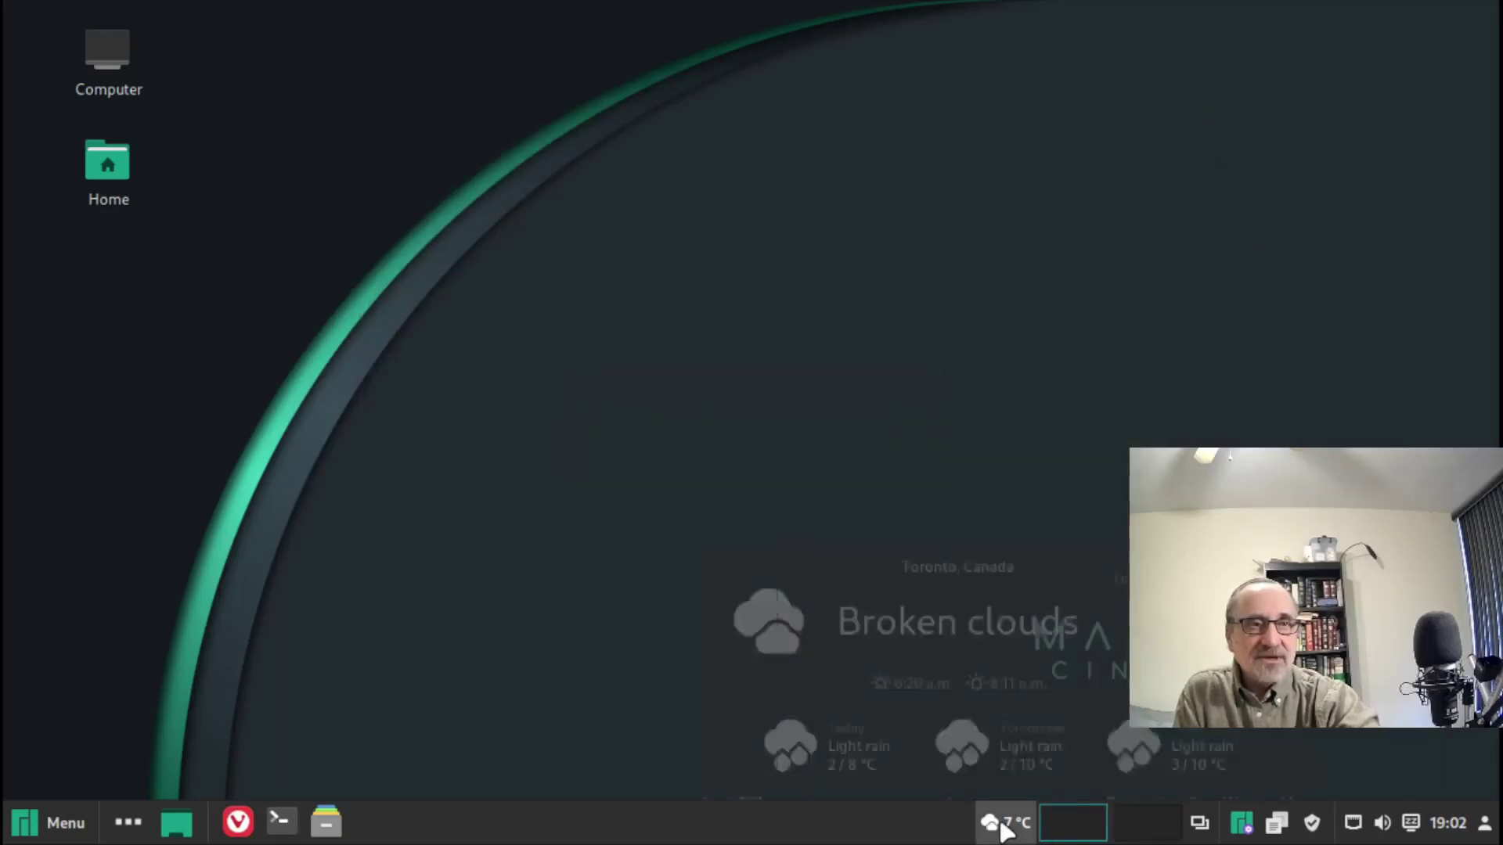
{"action": "left_click", "coordinate": [1000, 391]}
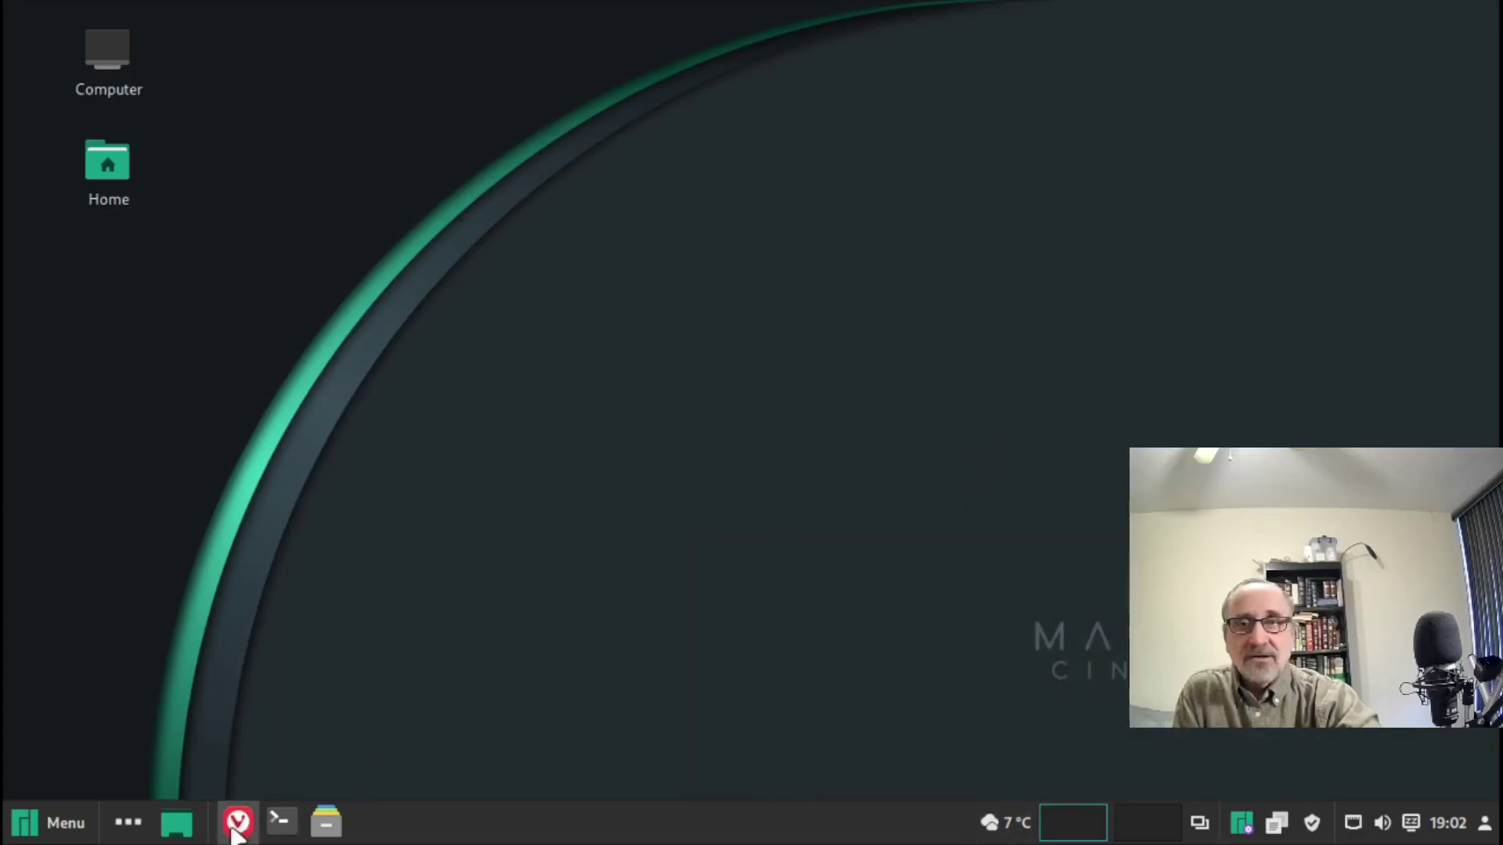
Step: Dismiss a stray terminal, then run htop full screen from the menu and close it
{"action": "left_click", "coordinate": [275, 822]}
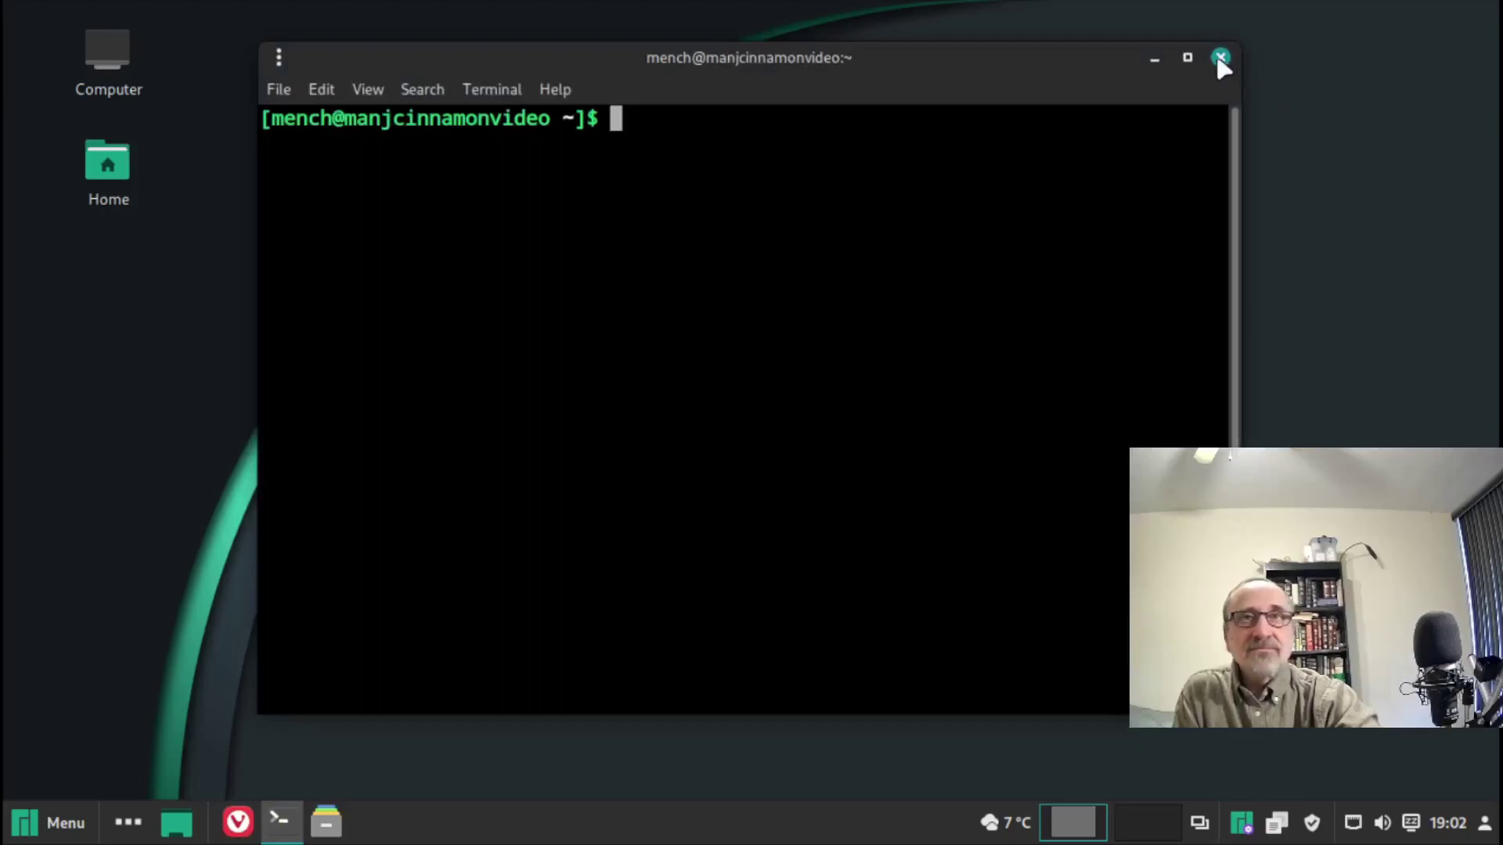
{"action": "left_click", "coordinate": [1222, 58]}
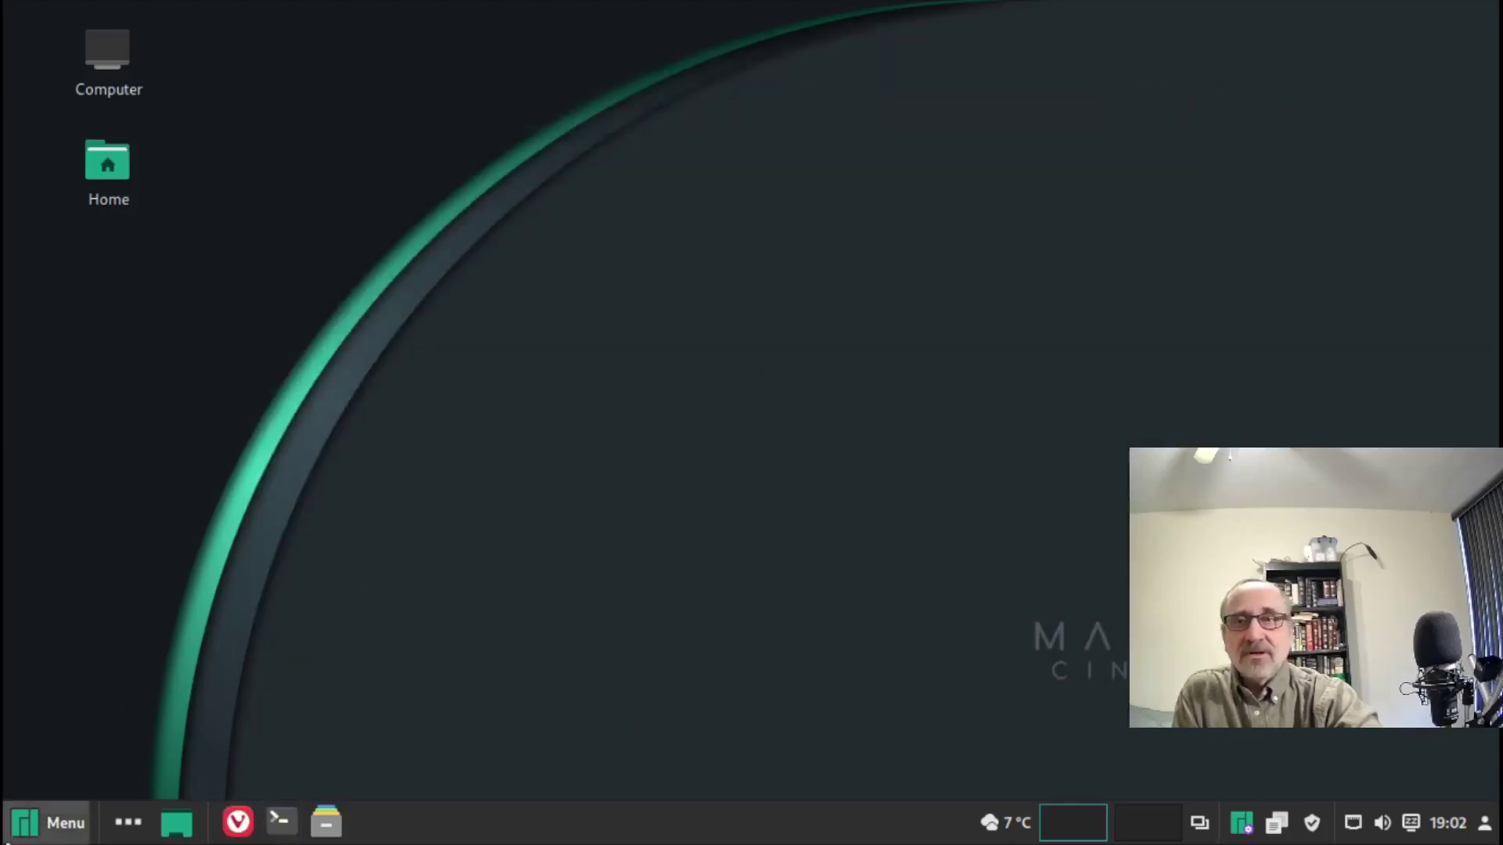
{"action": "left_click", "coordinate": [16, 825]}
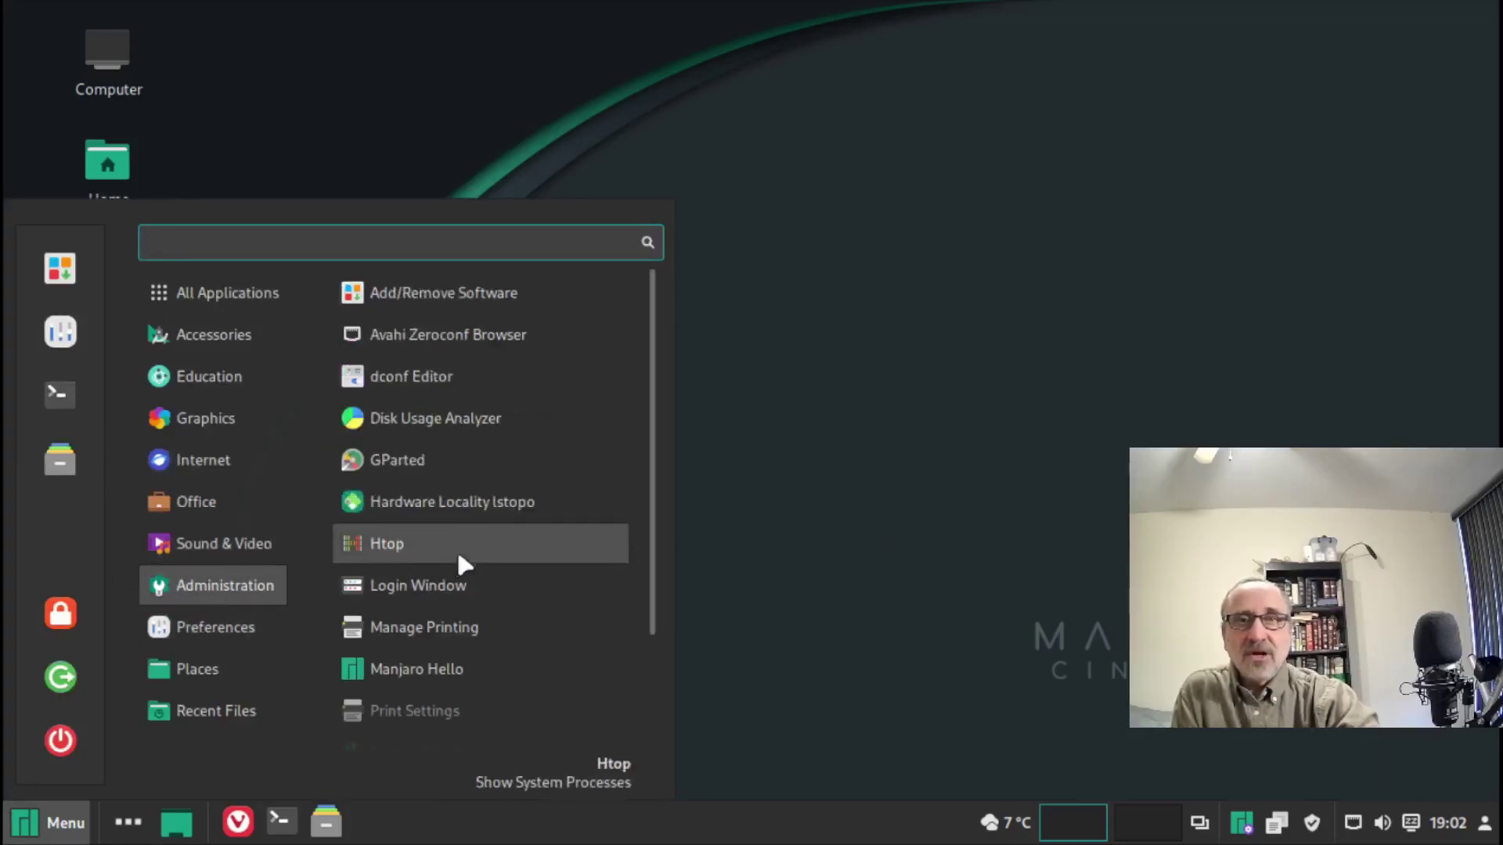
{"action": "left_click", "coordinate": [473, 541]}
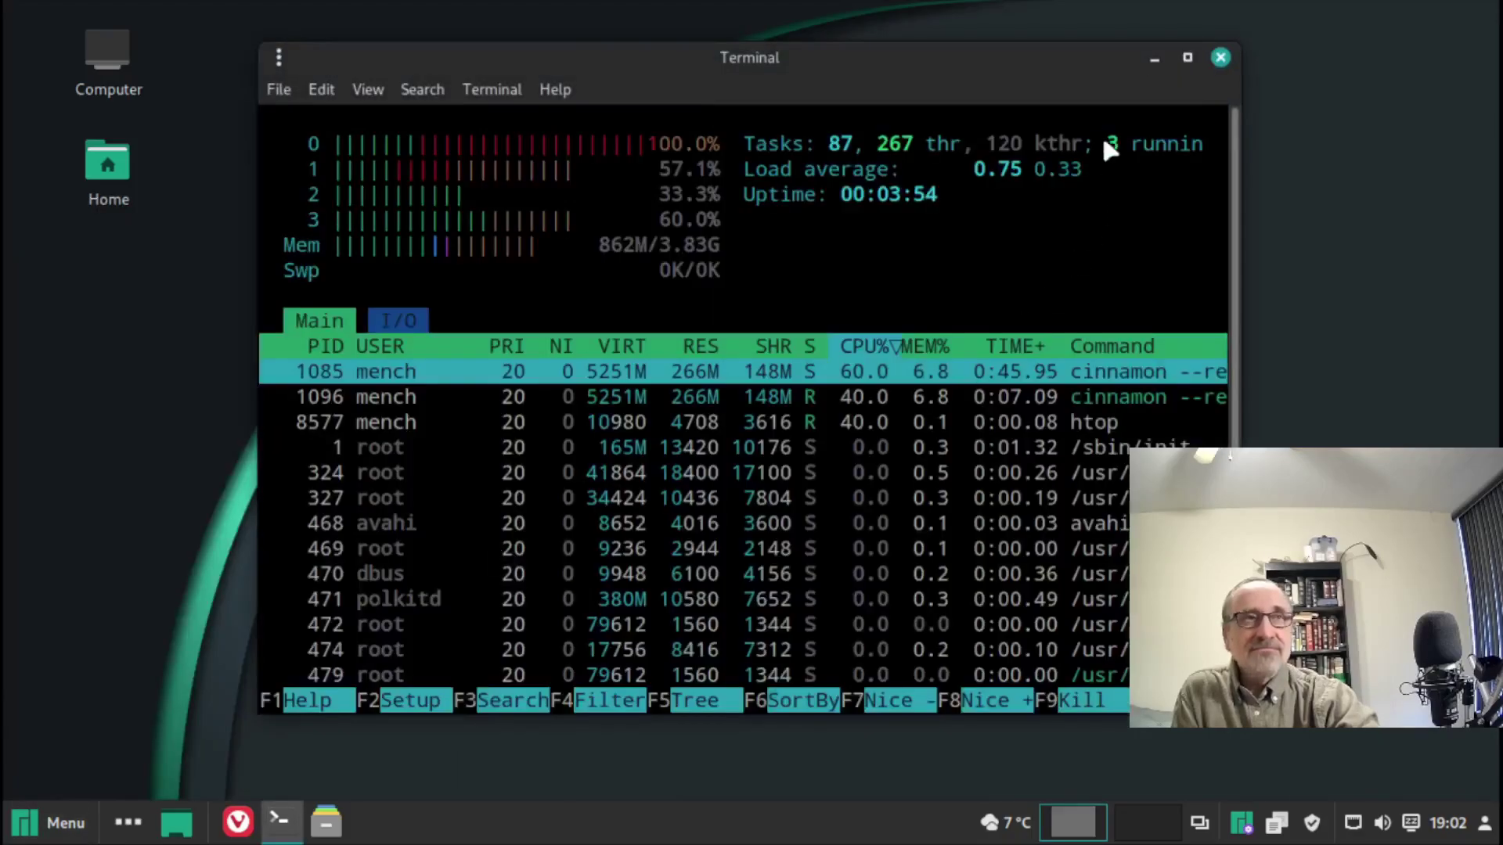
{"action": "left_click", "coordinate": [1187, 58]}
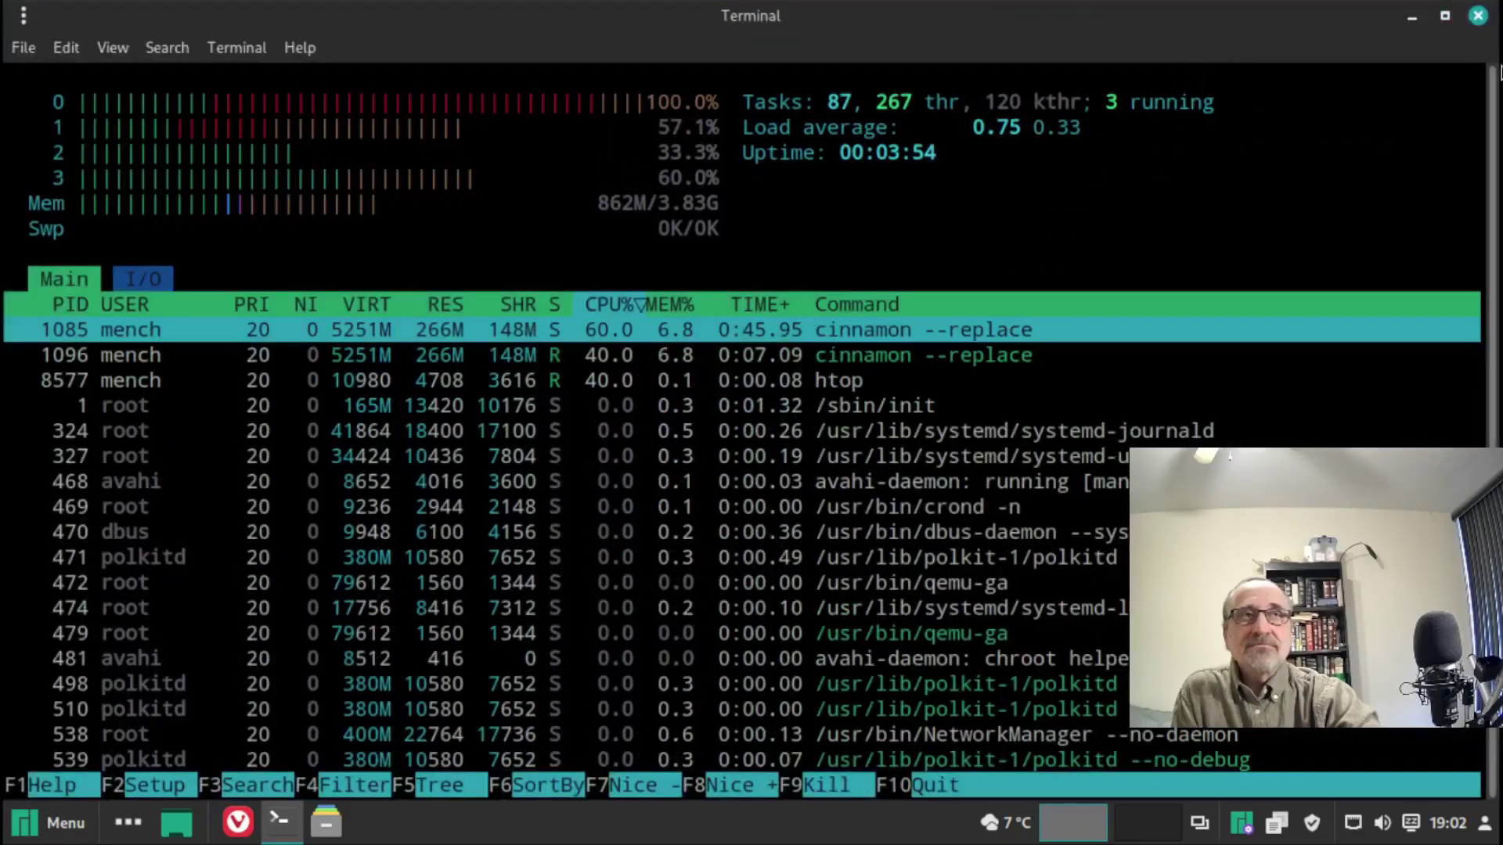
{"action": "left_click", "coordinate": [1478, 16]}
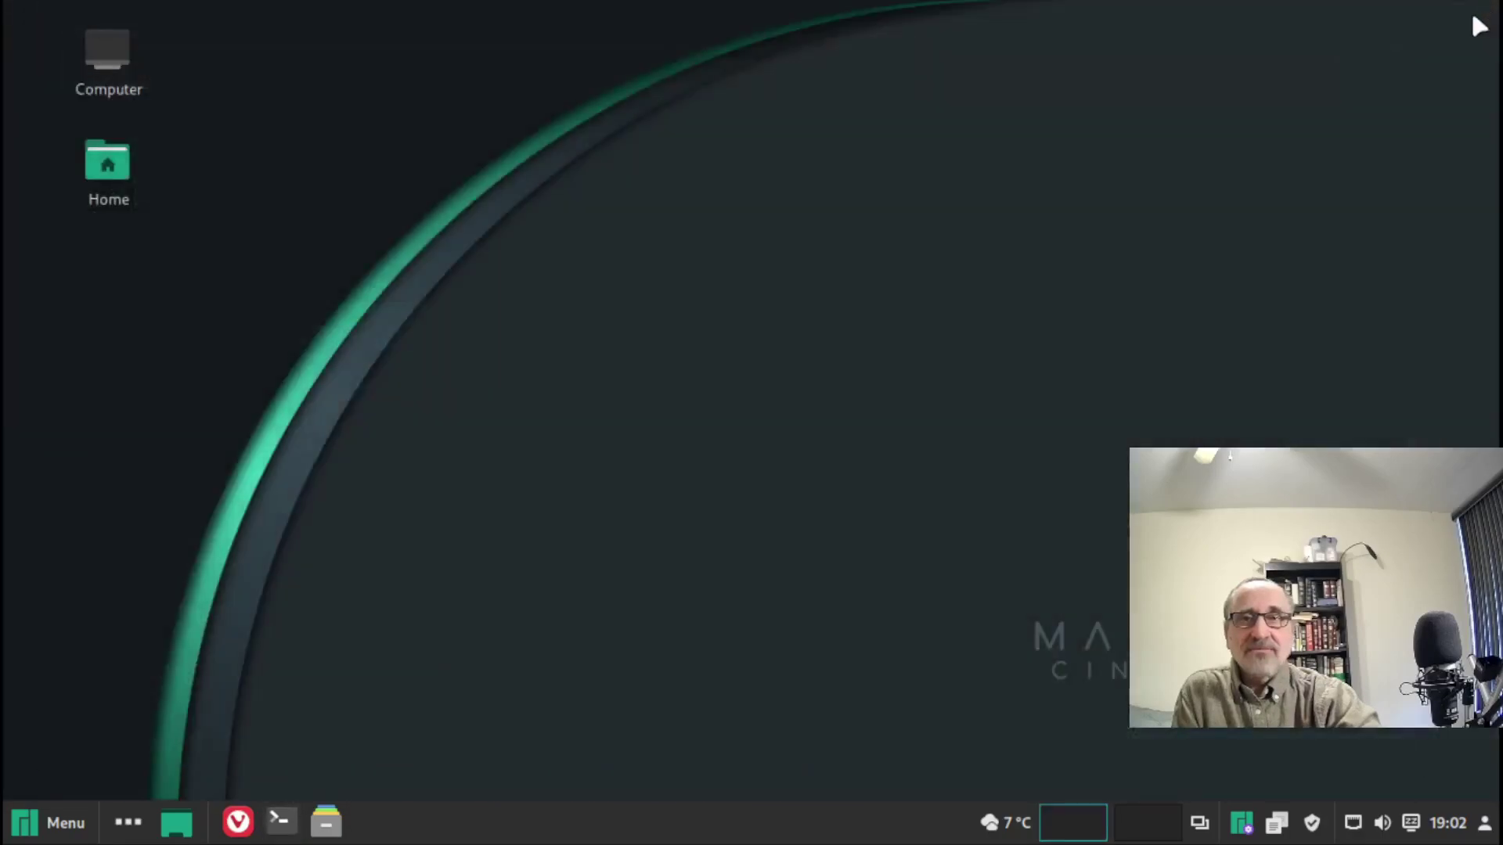
Step: Open System Settings from the launcher and maximize it
{"action": "left_click", "coordinate": [26, 823]}
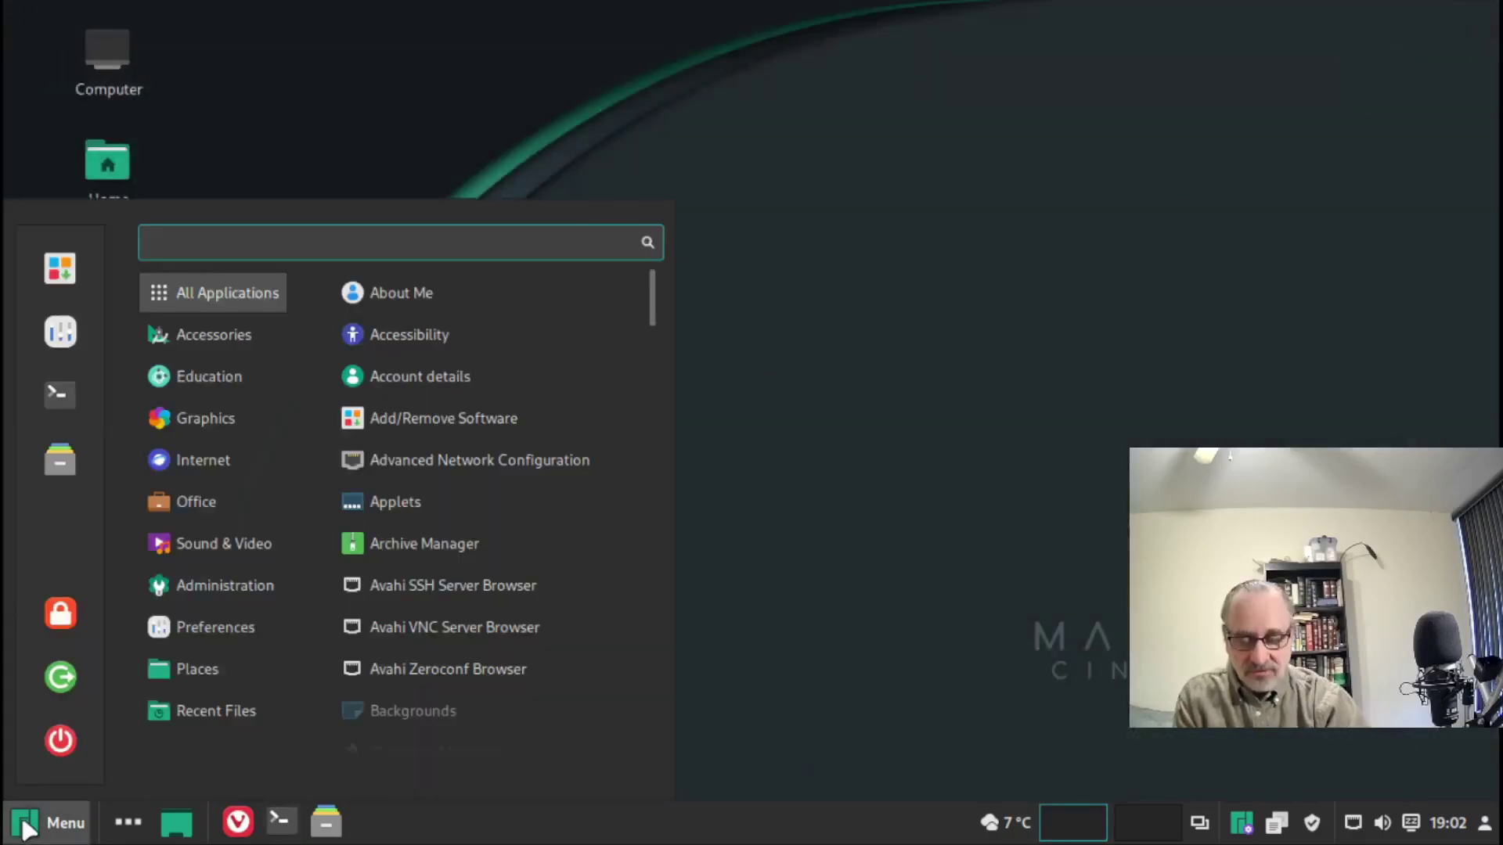
{"action": "type", "text": "fire"}
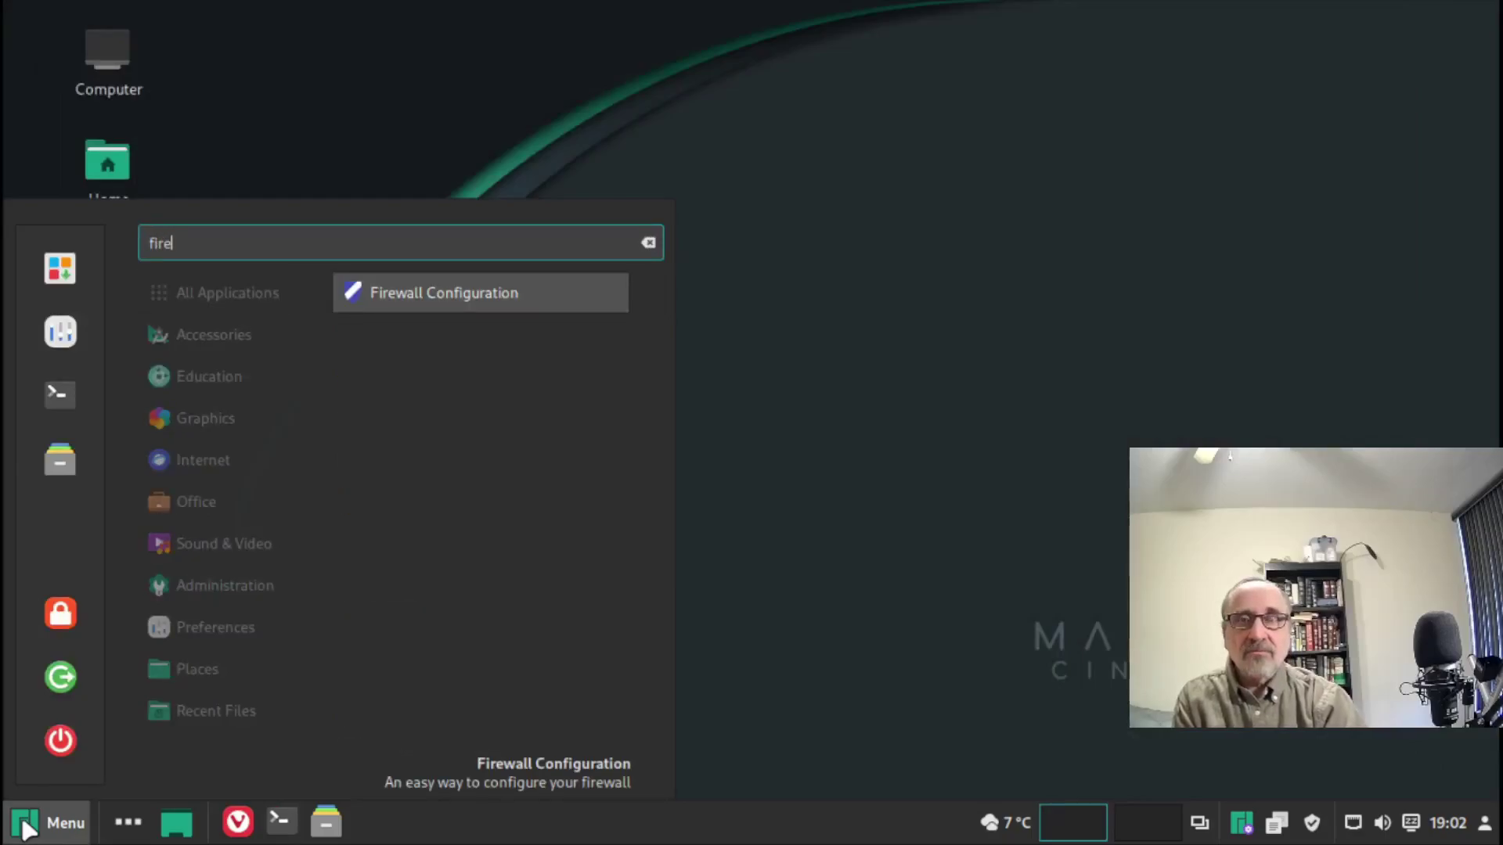
{"action": "key", "text": "Return"}
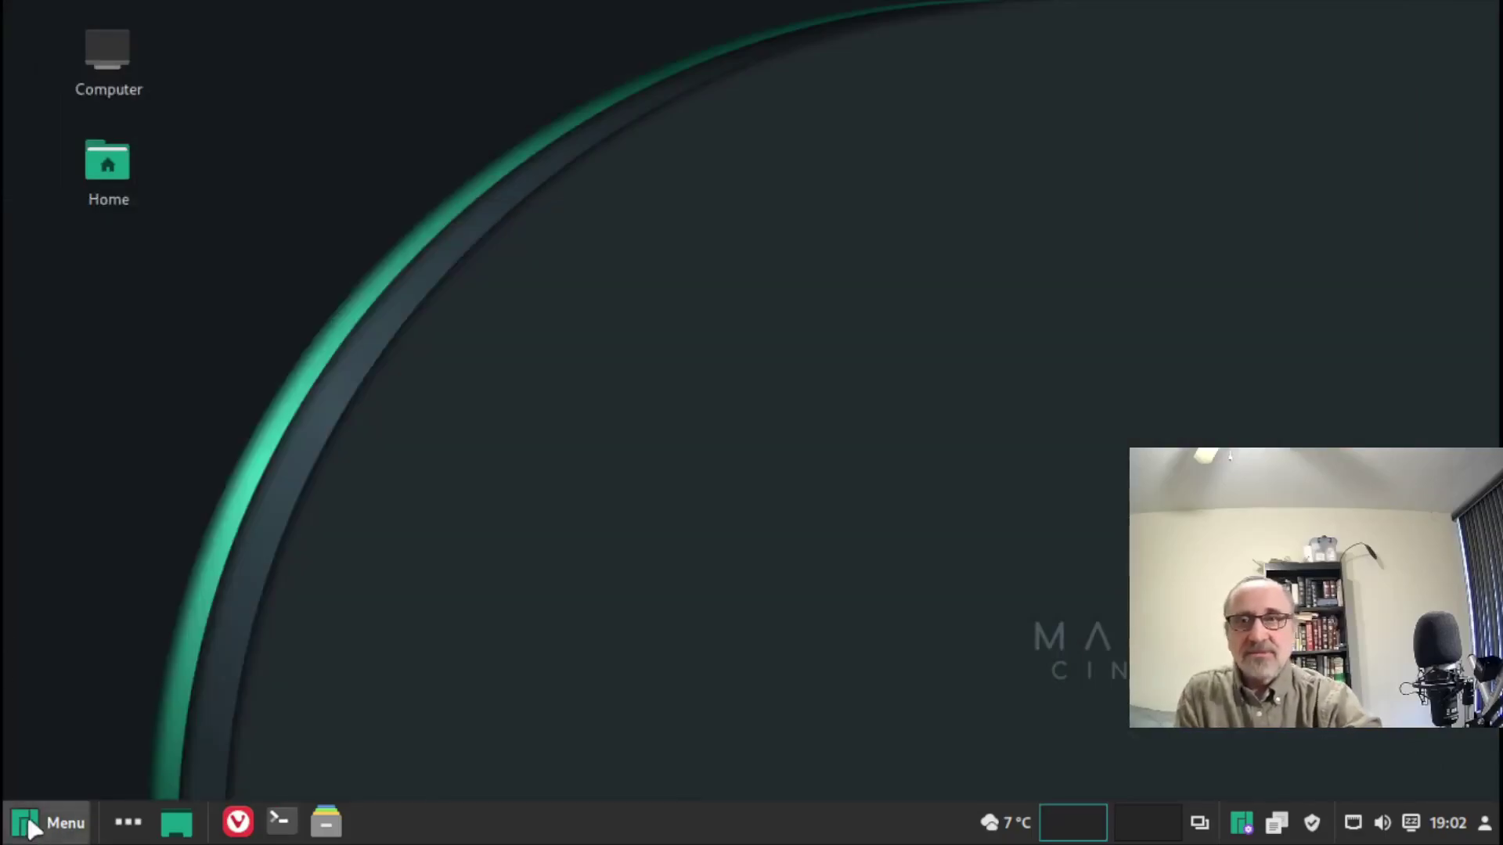
{"action": "left_click", "coordinate": [25, 822]}
{"action": "left_click", "coordinate": [60, 330]}
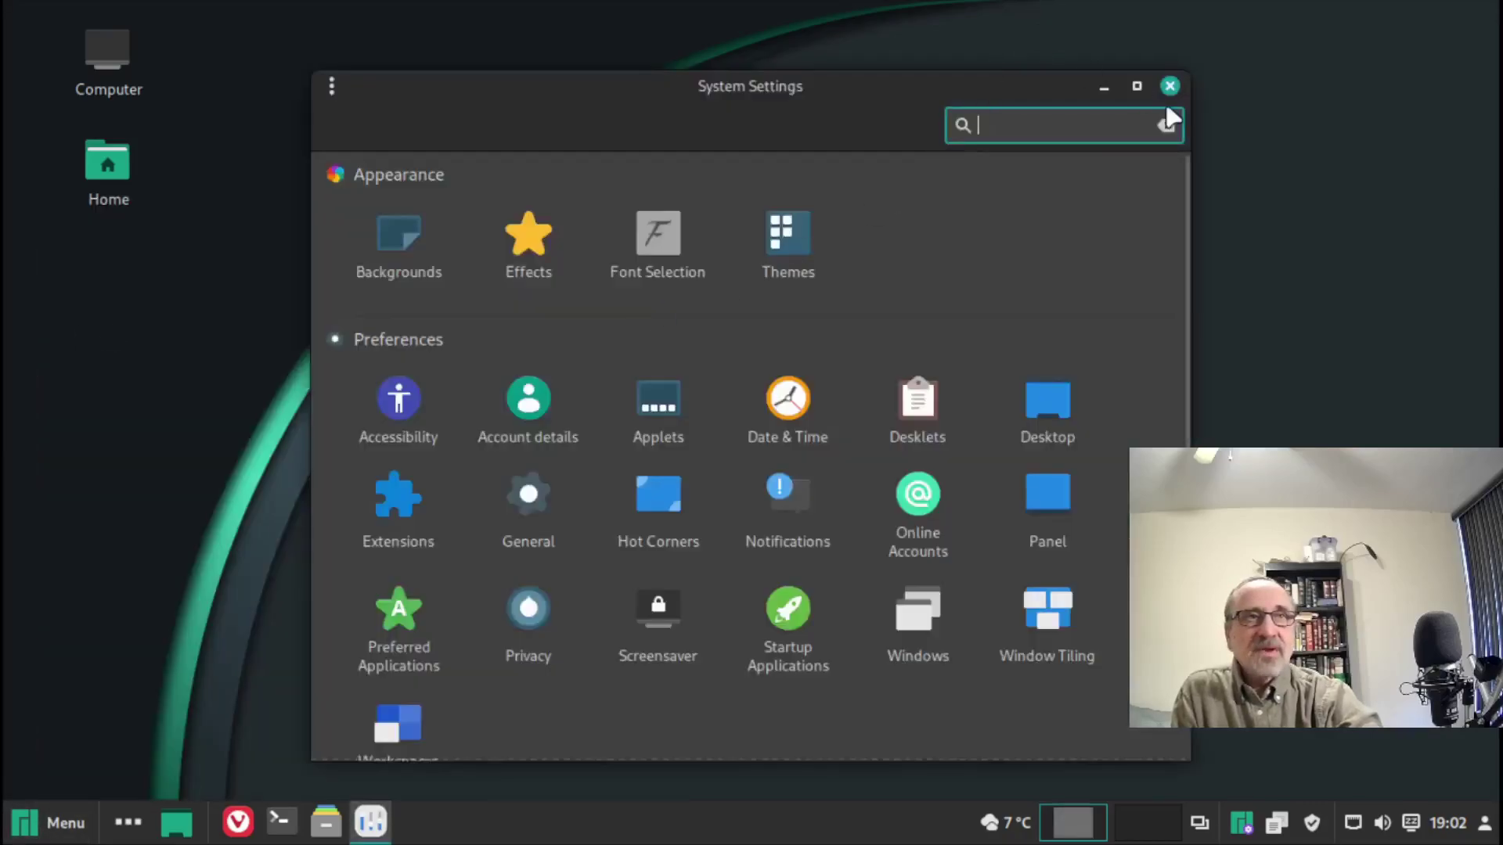
{"action": "left_click", "coordinate": [1137, 87]}
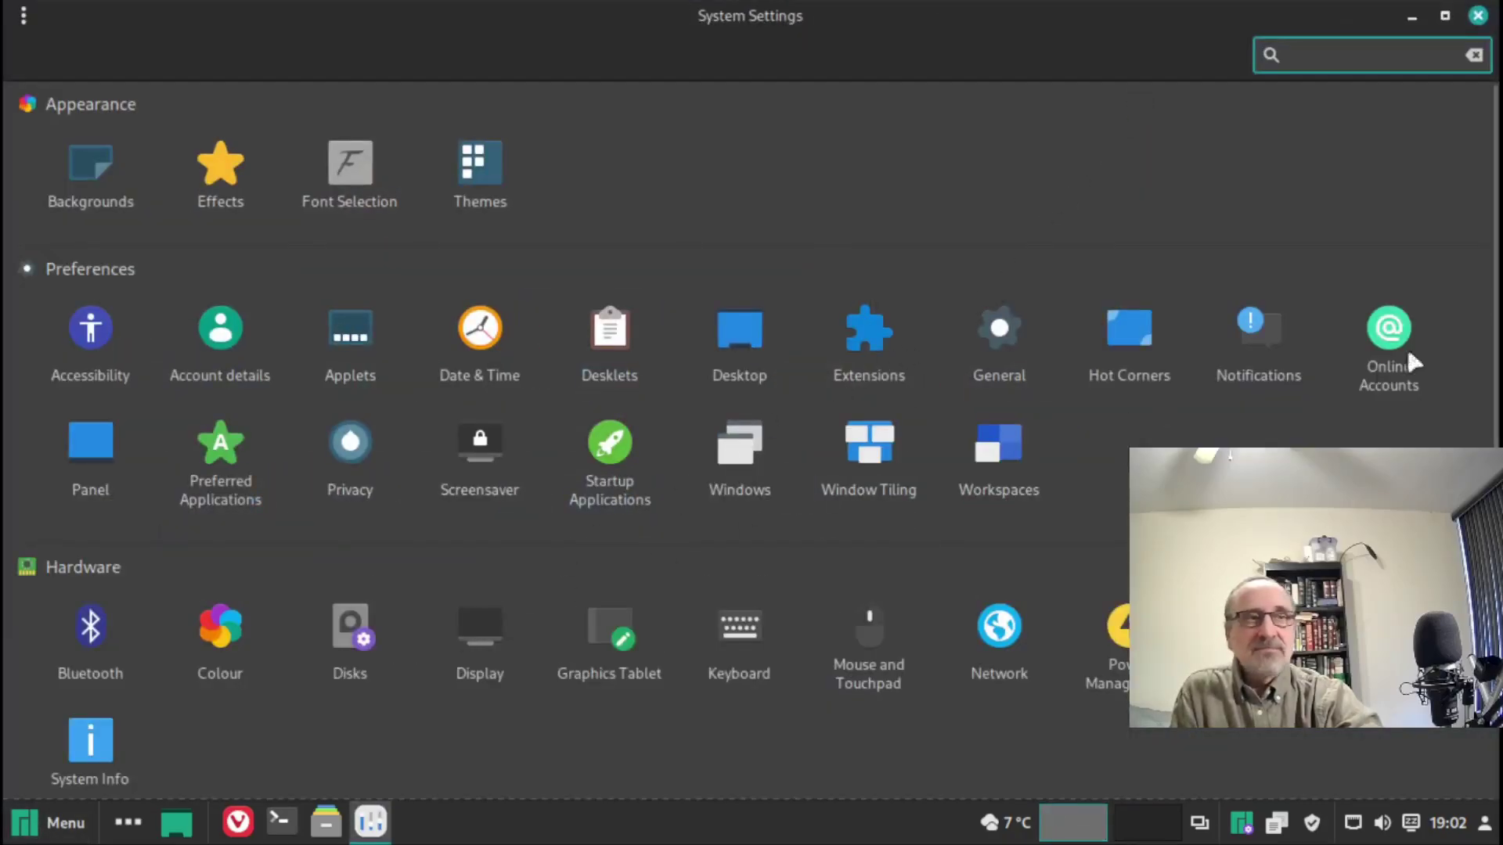
{"action": "scroll", "coordinate": [1499, 252], "scroll_direction": "down", "scroll_amount": 4}
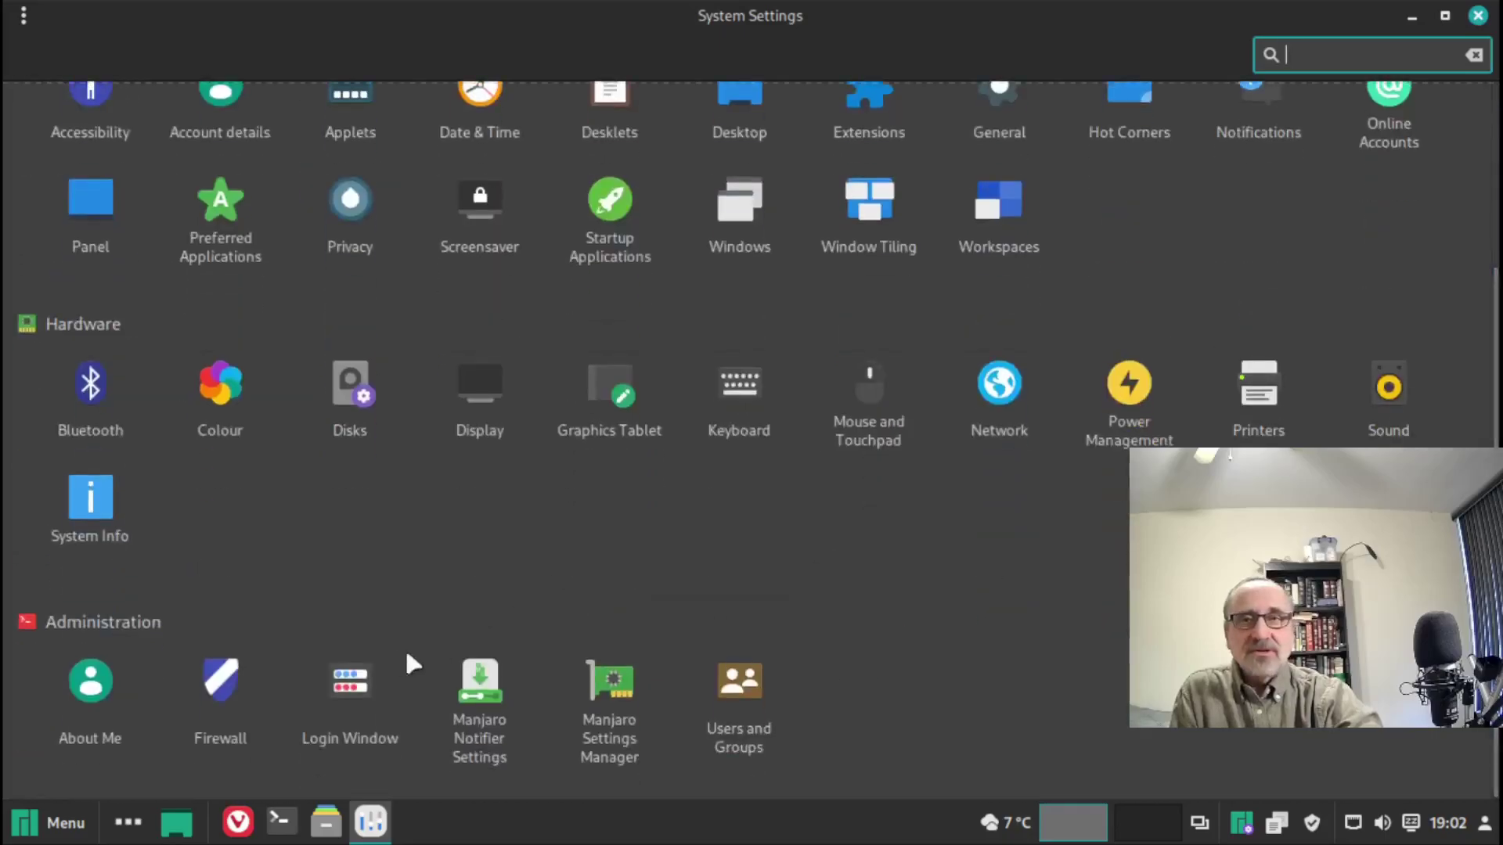
Step: Authenticate the Firewall tool, enable it with incoming denied and outgoing allowed, then close it
{"action": "left_click", "coordinate": [218, 682]}
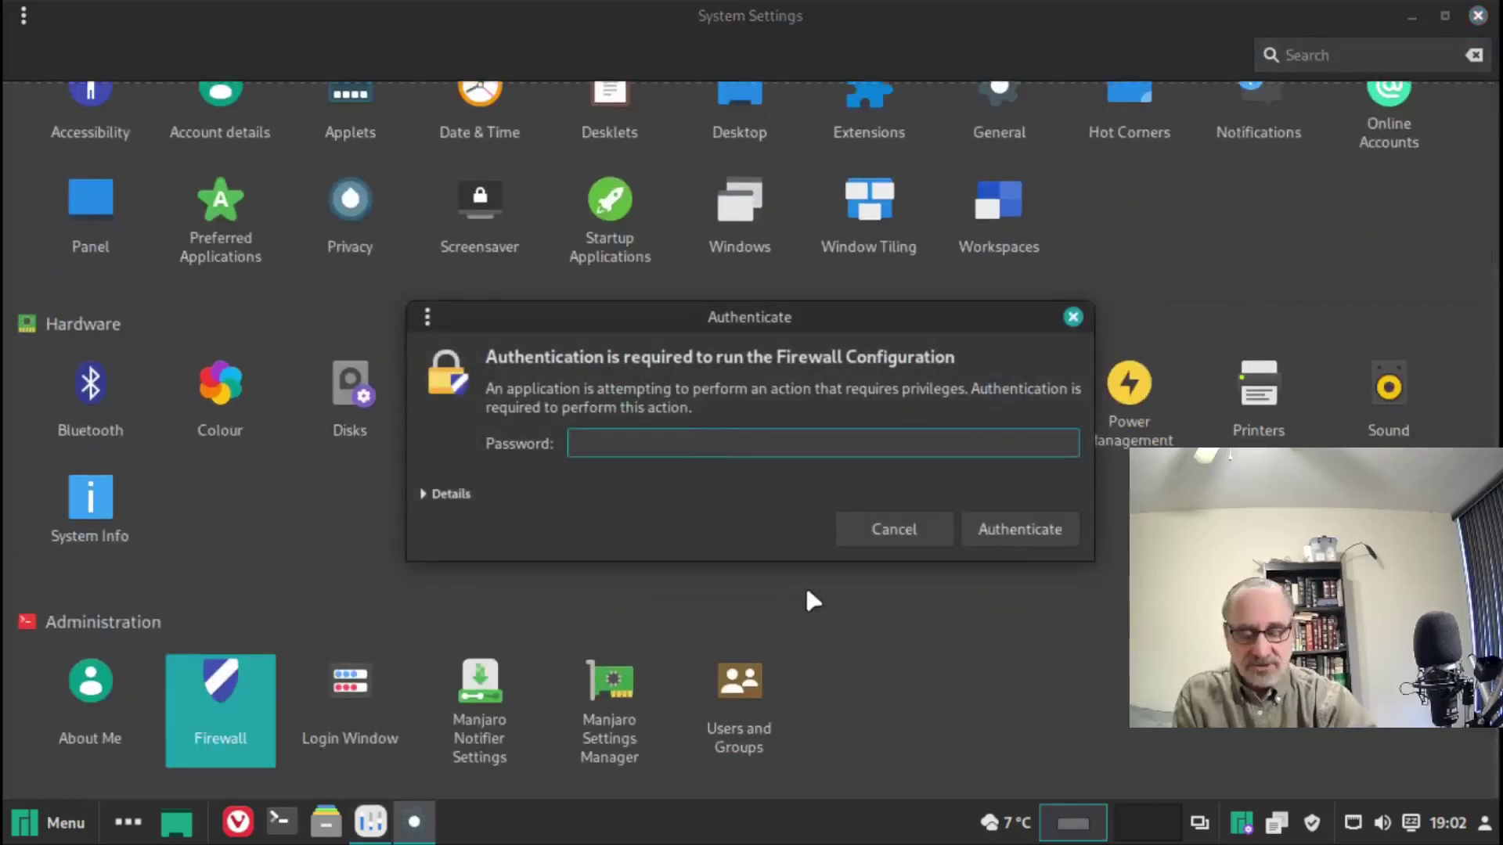
{"action": "key", "text": "Return"}
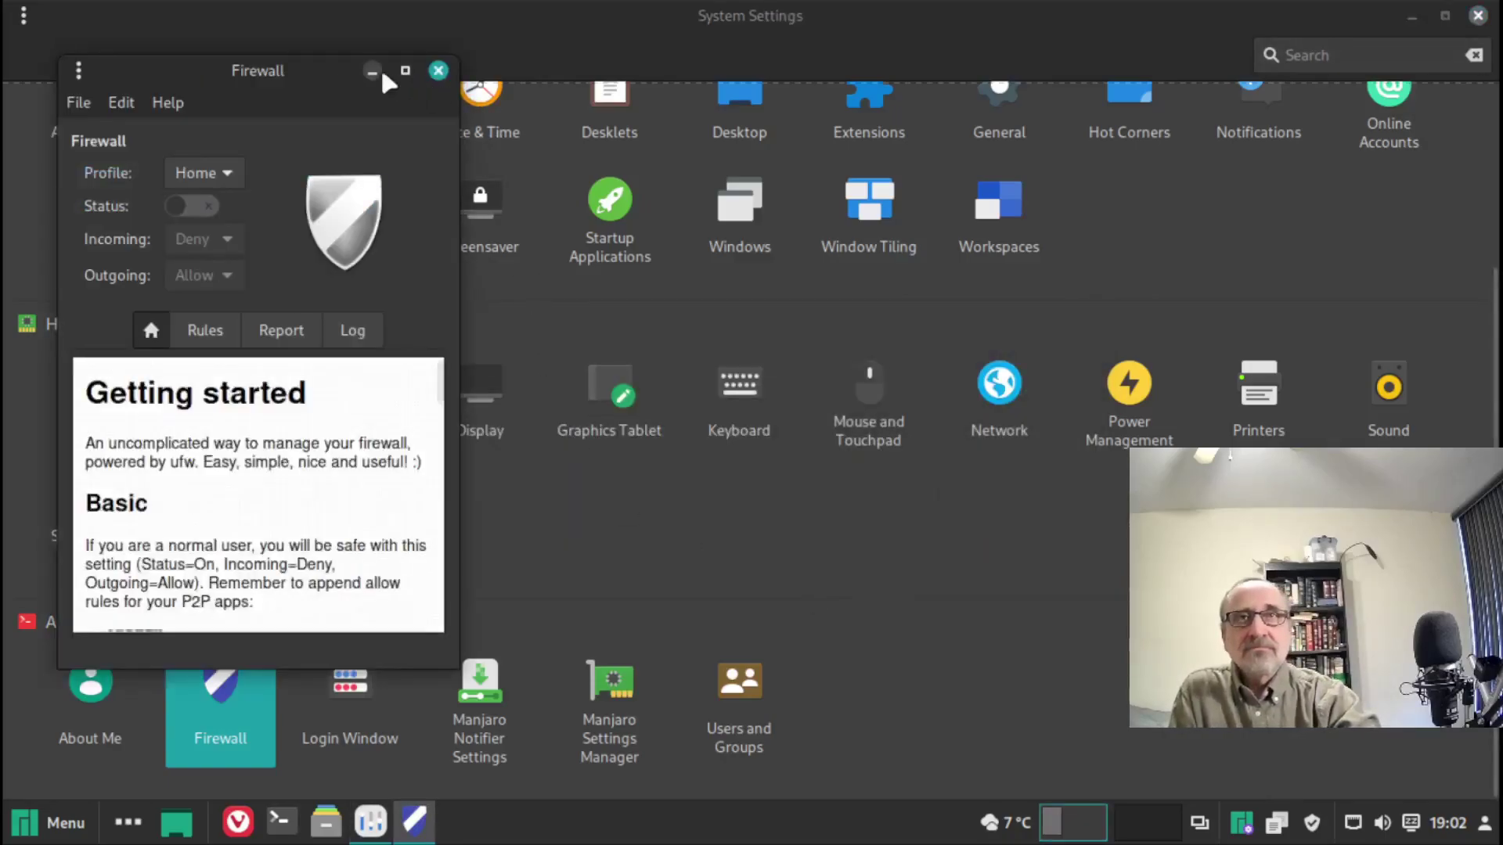
{"action": "left_click", "coordinate": [406, 73]}
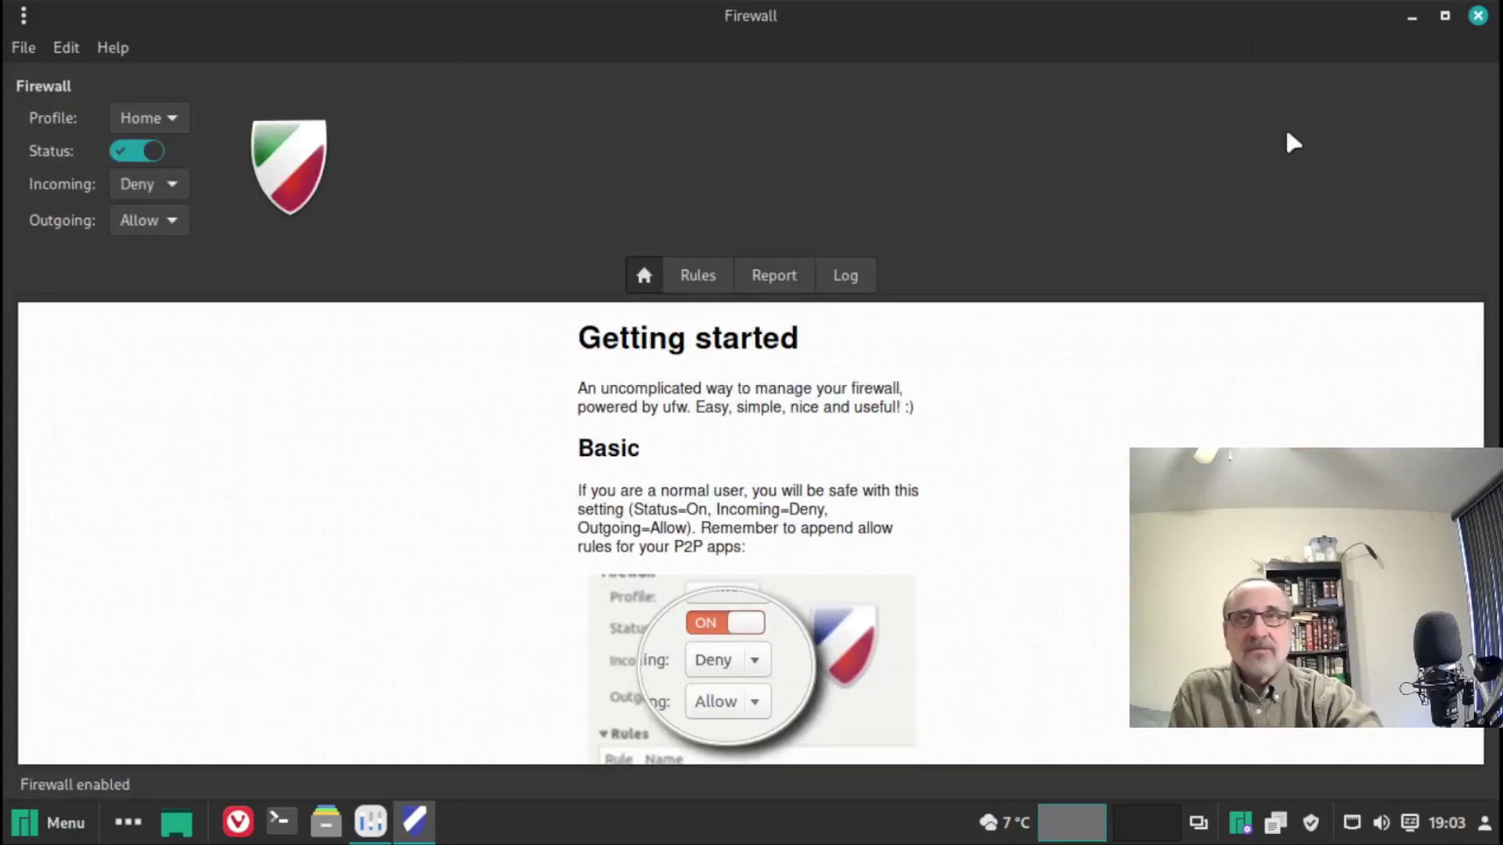
{"action": "left_click", "coordinate": [1478, 15]}
{"action": "scroll", "coordinate": [1409, 293], "scroll_direction": "up", "scroll_amount": 3}
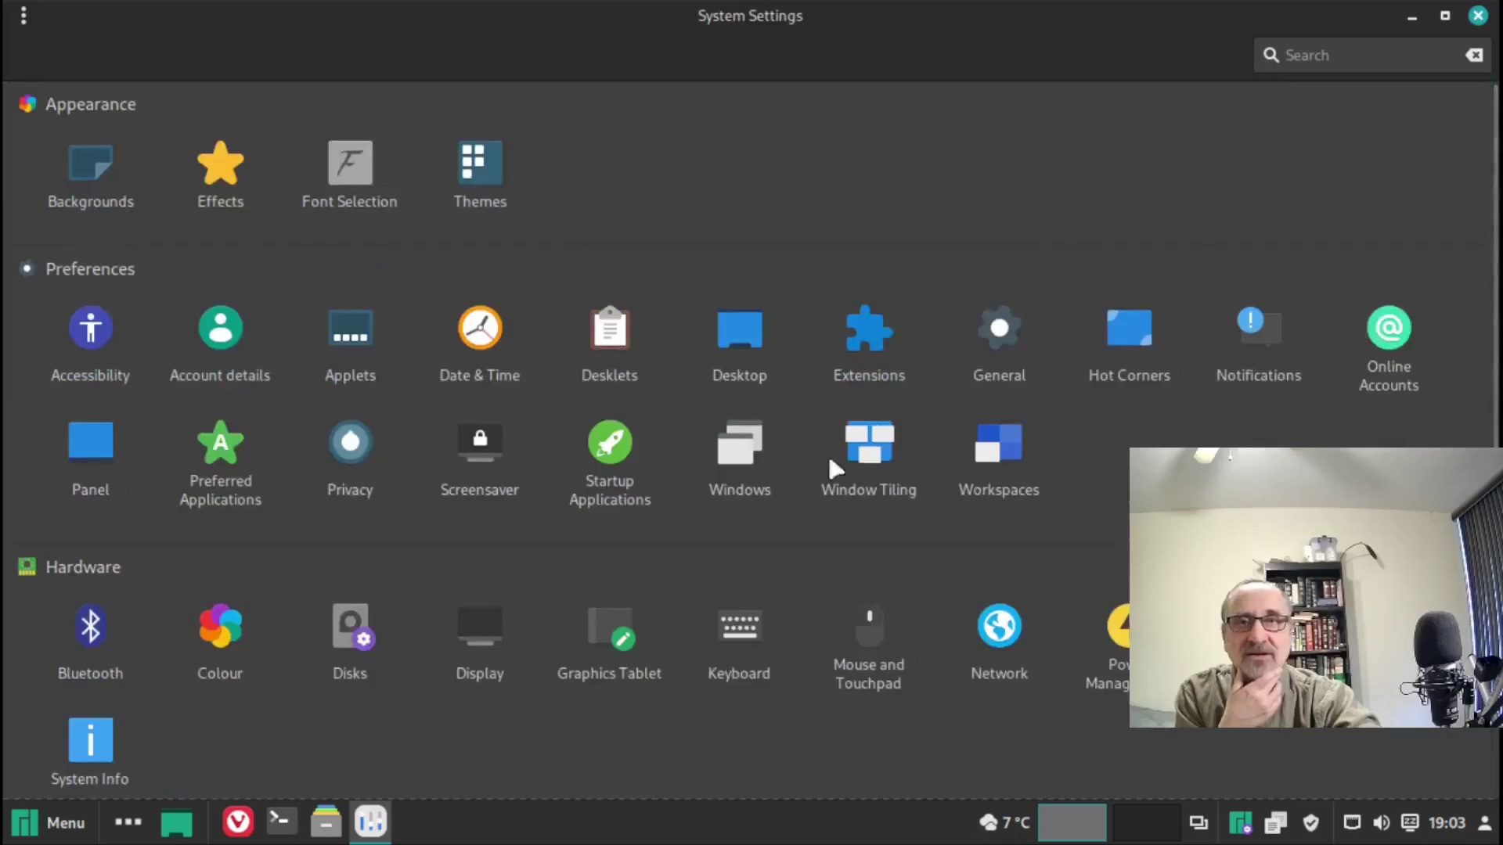
{"action": "scroll", "coordinate": [822, 479], "scroll_direction": "down", "scroll_amount": 3}
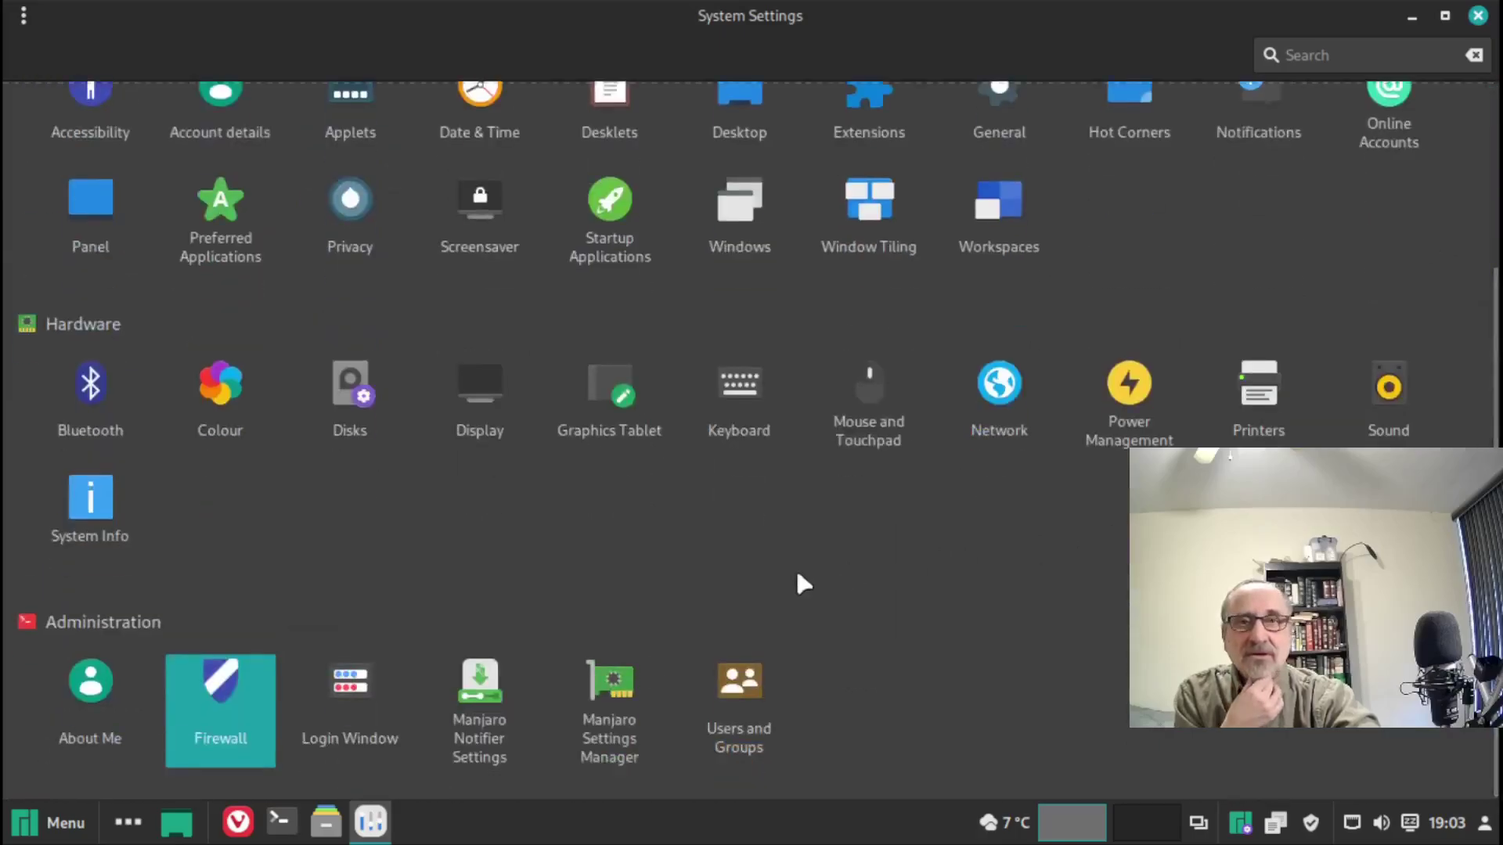
Step: Review the available Linux kernels in a maximized Manjaro Settings Manager
{"action": "left_click", "coordinate": [609, 690]}
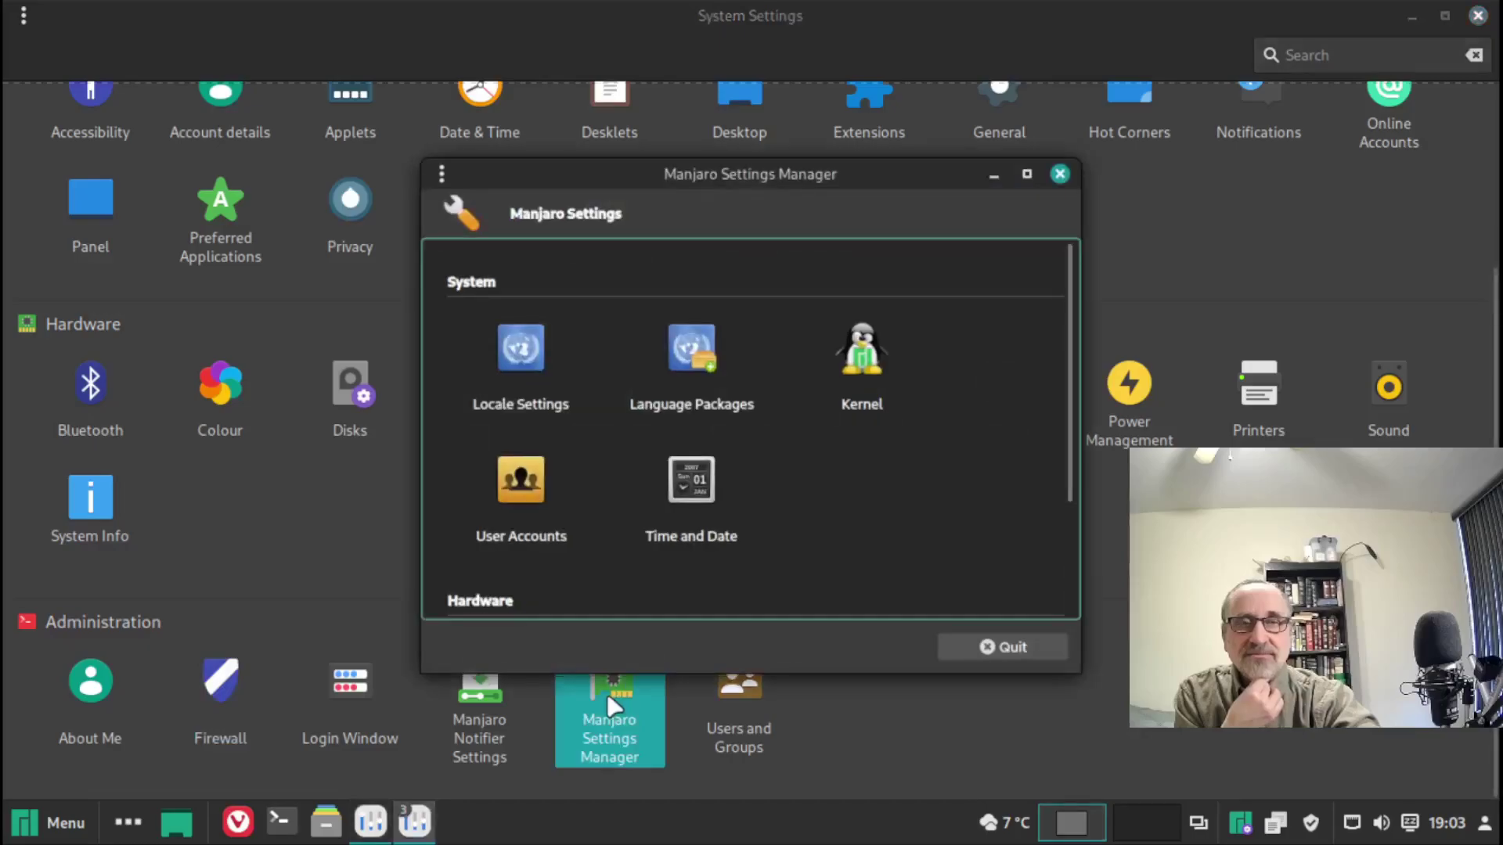
{"action": "left_click", "coordinate": [1020, 174]}
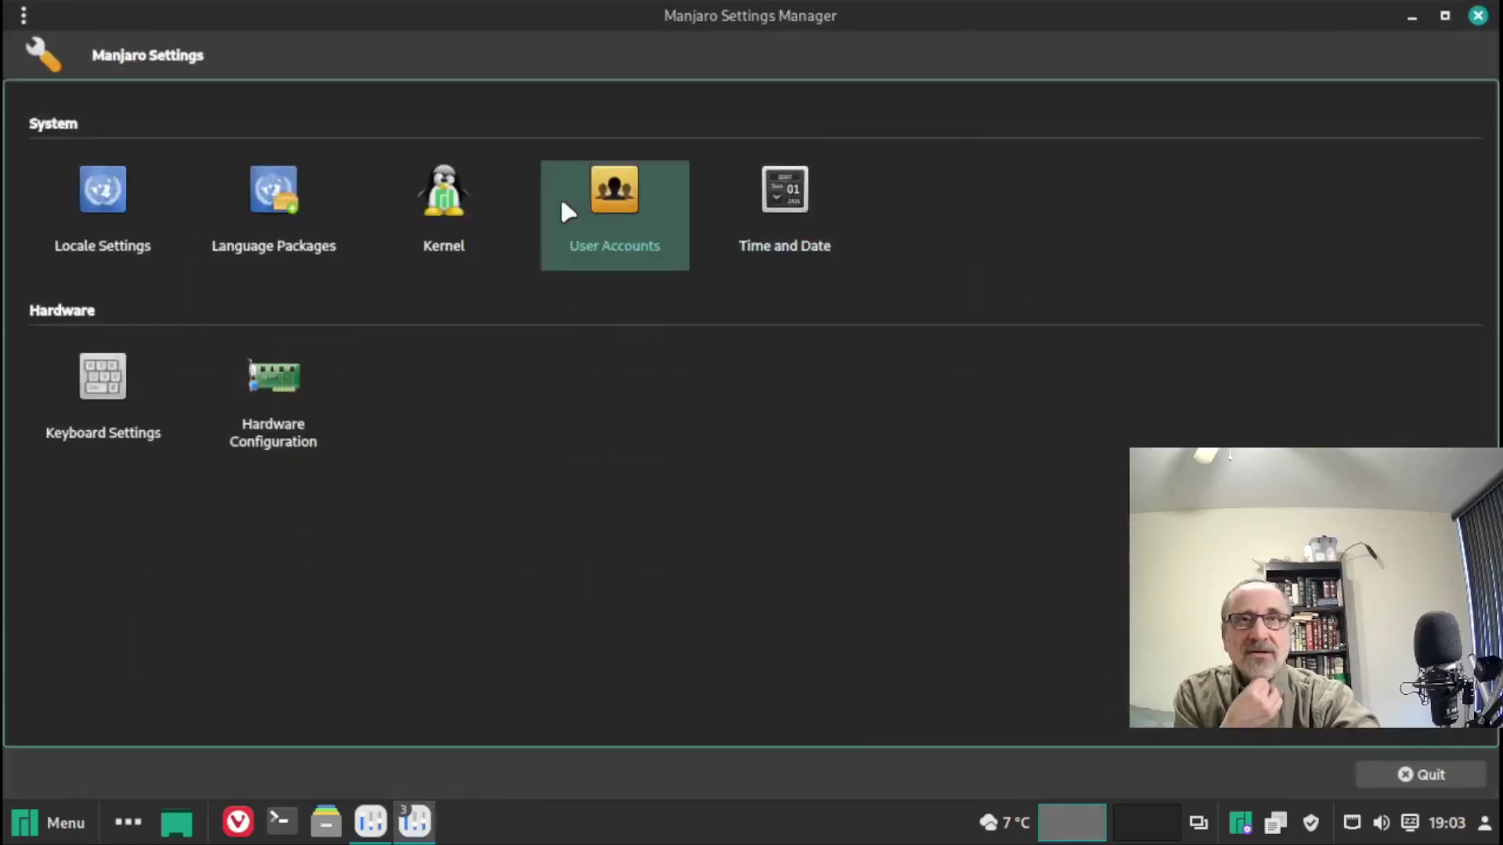
{"action": "left_click", "coordinate": [437, 198]}
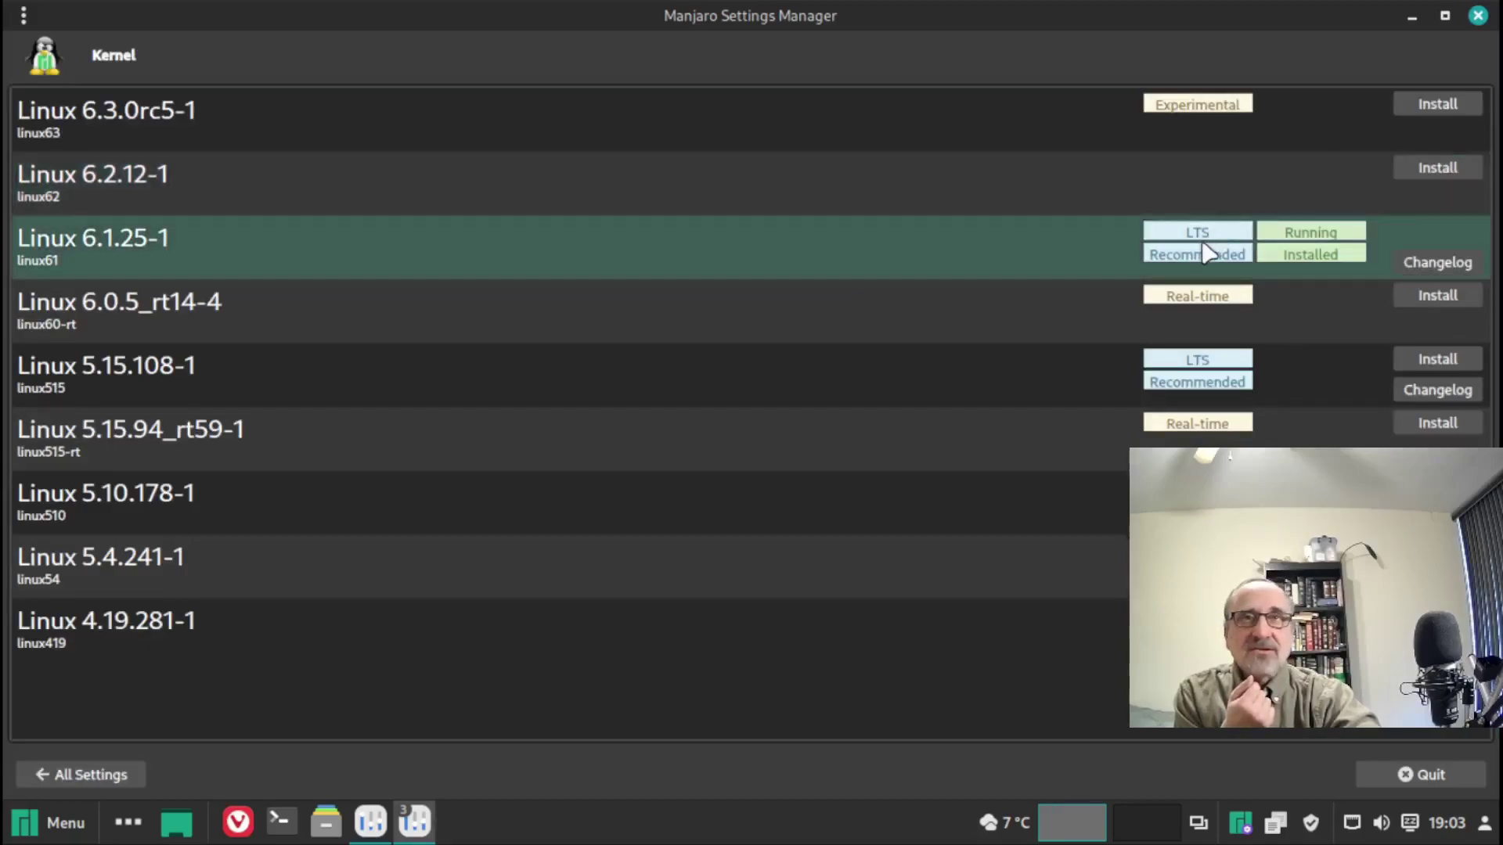
Step: Close the kernel list, Manjaro Settings Manager and System Settings
{"action": "left_click", "coordinate": [1479, 16]}
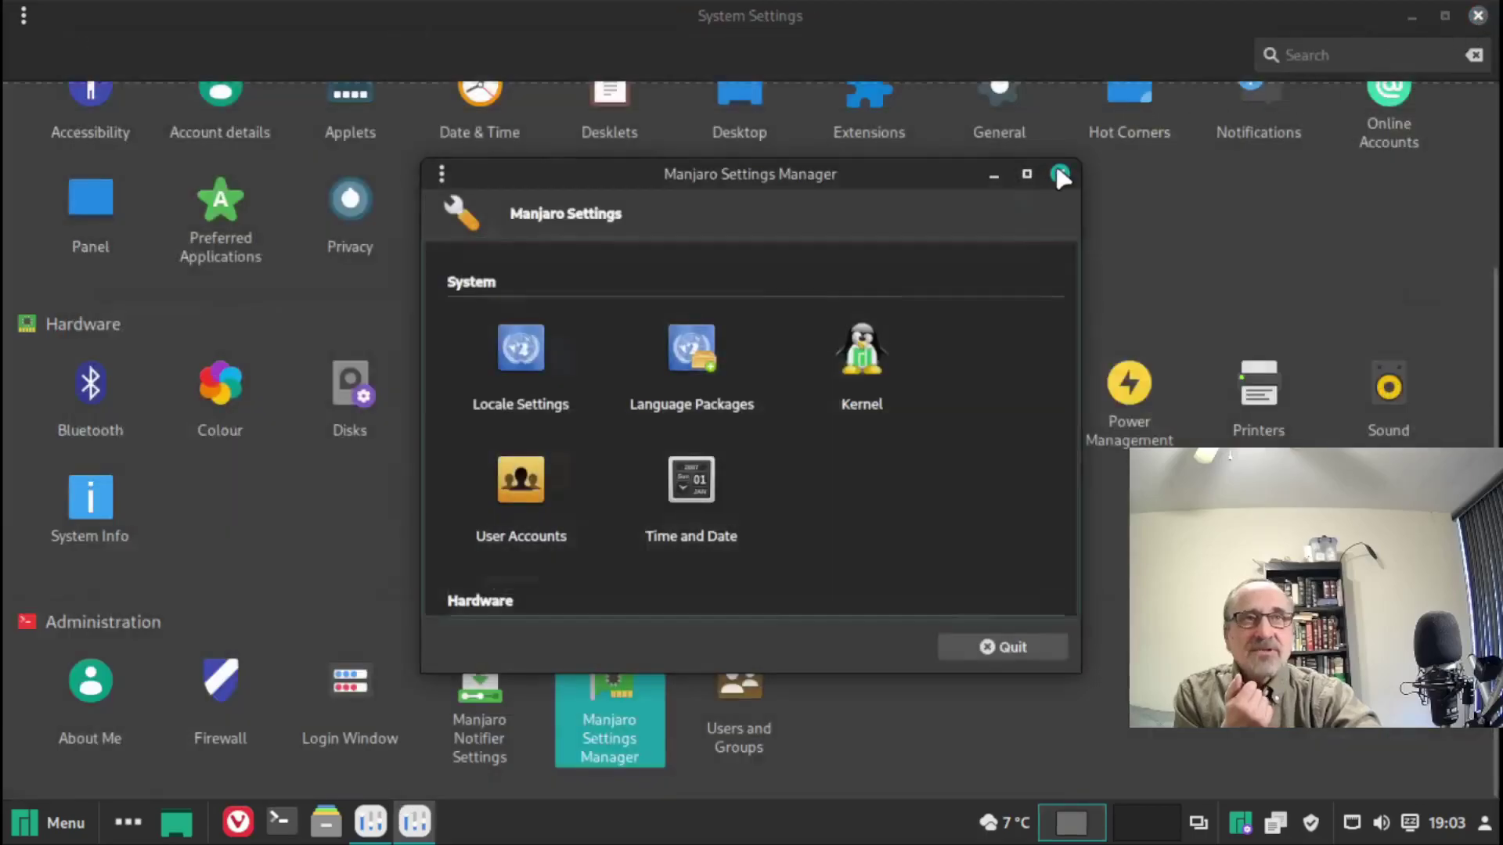
{"action": "left_click", "coordinate": [1008, 647]}
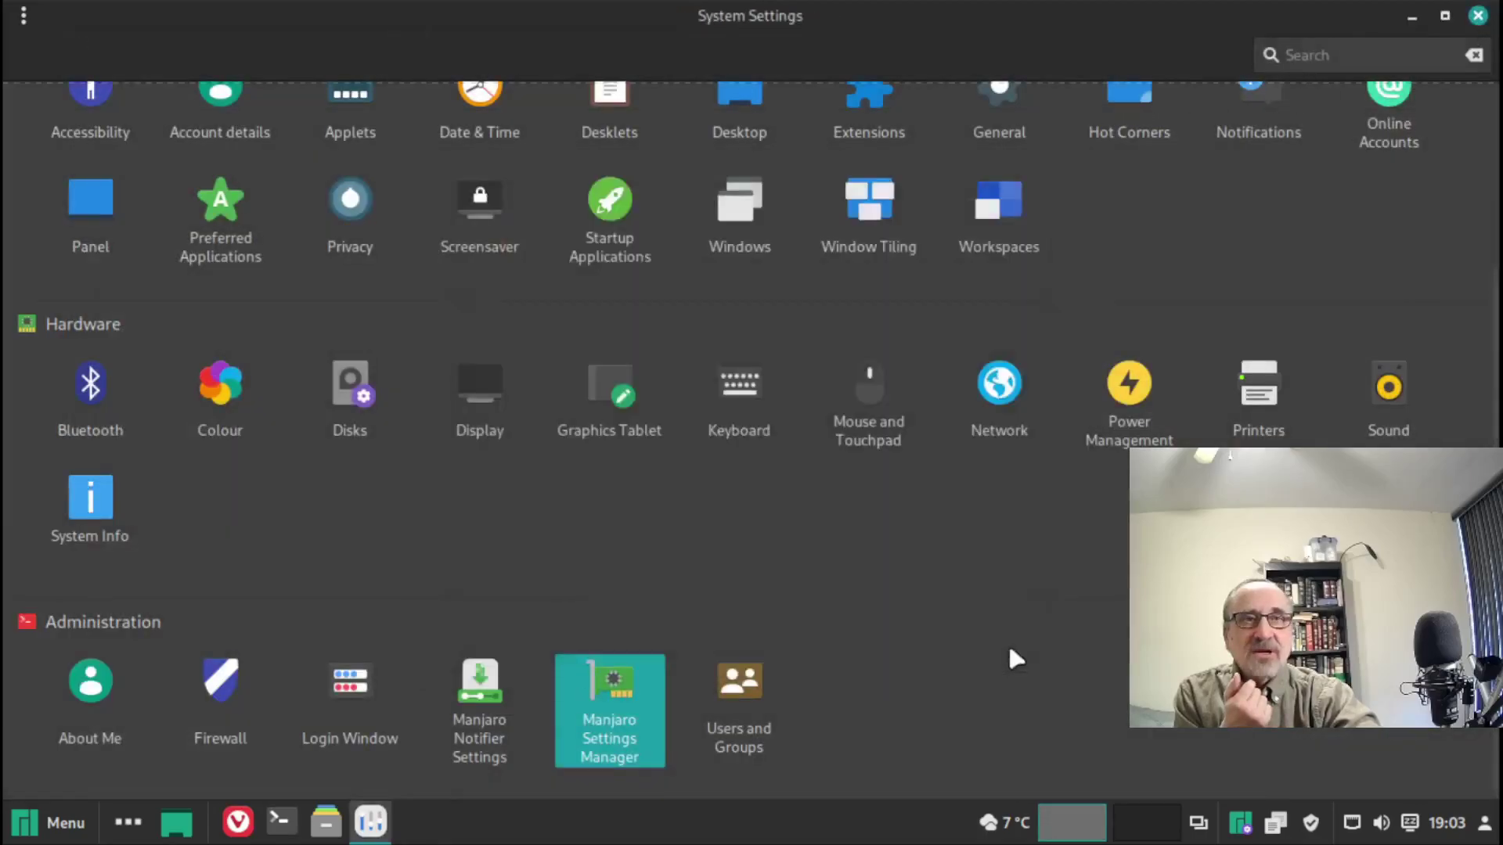
{"action": "left_click", "coordinate": [1478, 16]}
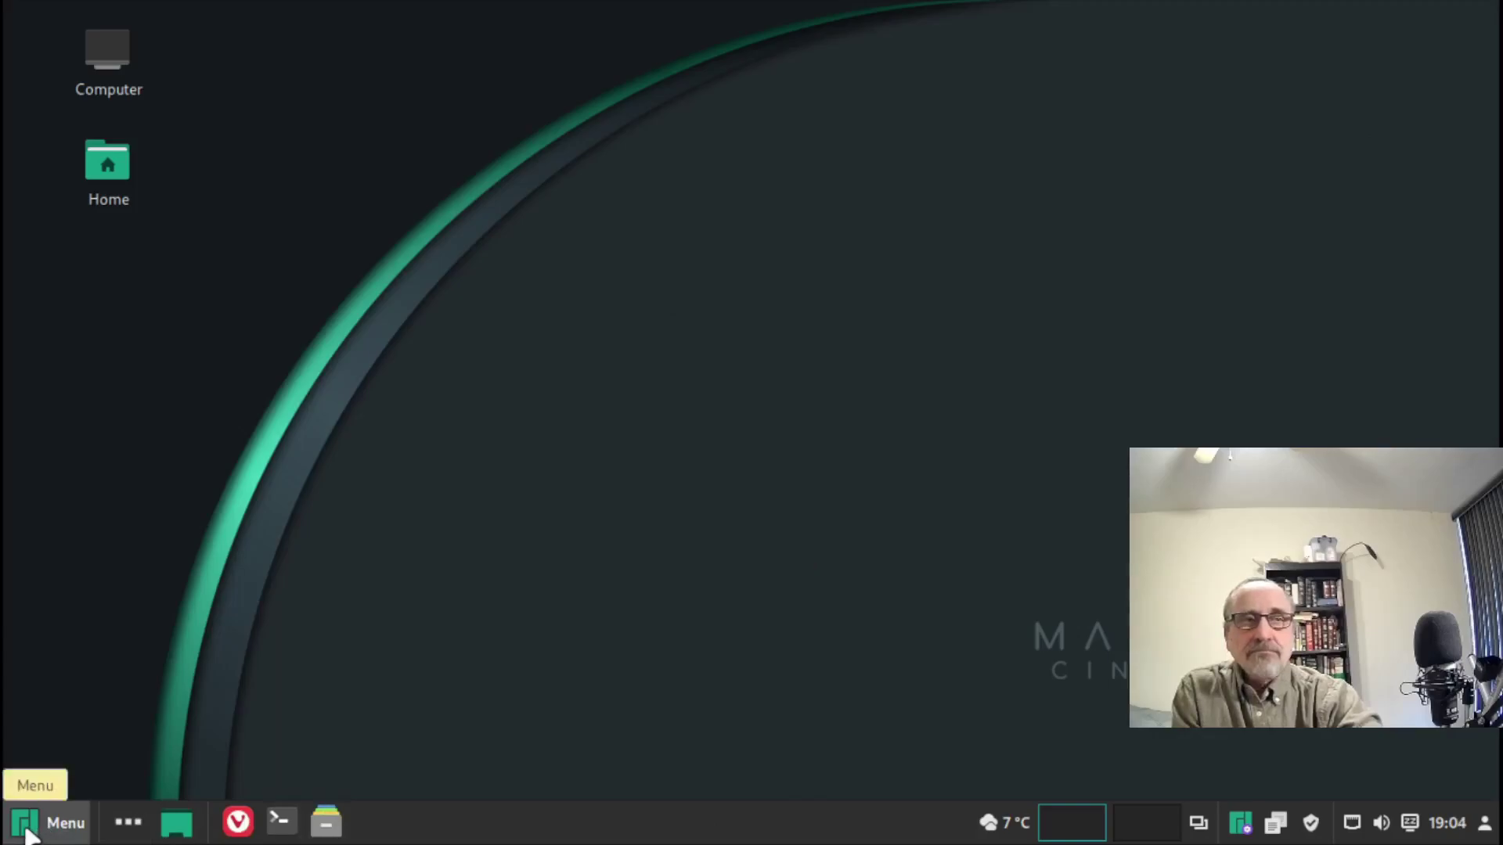
Step: Try running neofetch in a maximized terminal, finding the command missing
{"action": "left_click", "coordinate": [26, 827]}
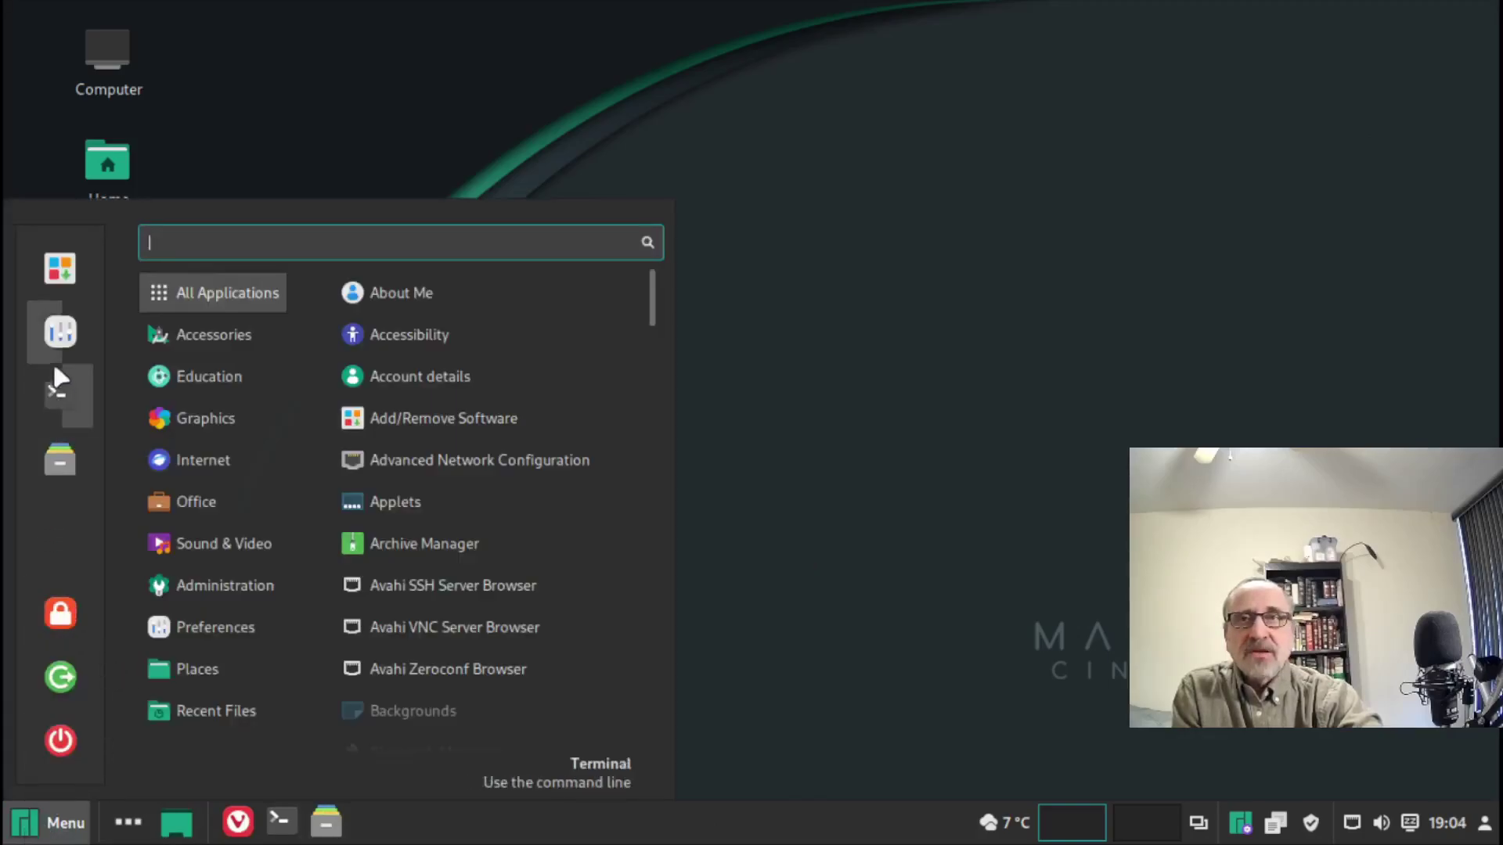
{"action": "left_click", "coordinate": [56, 382]}
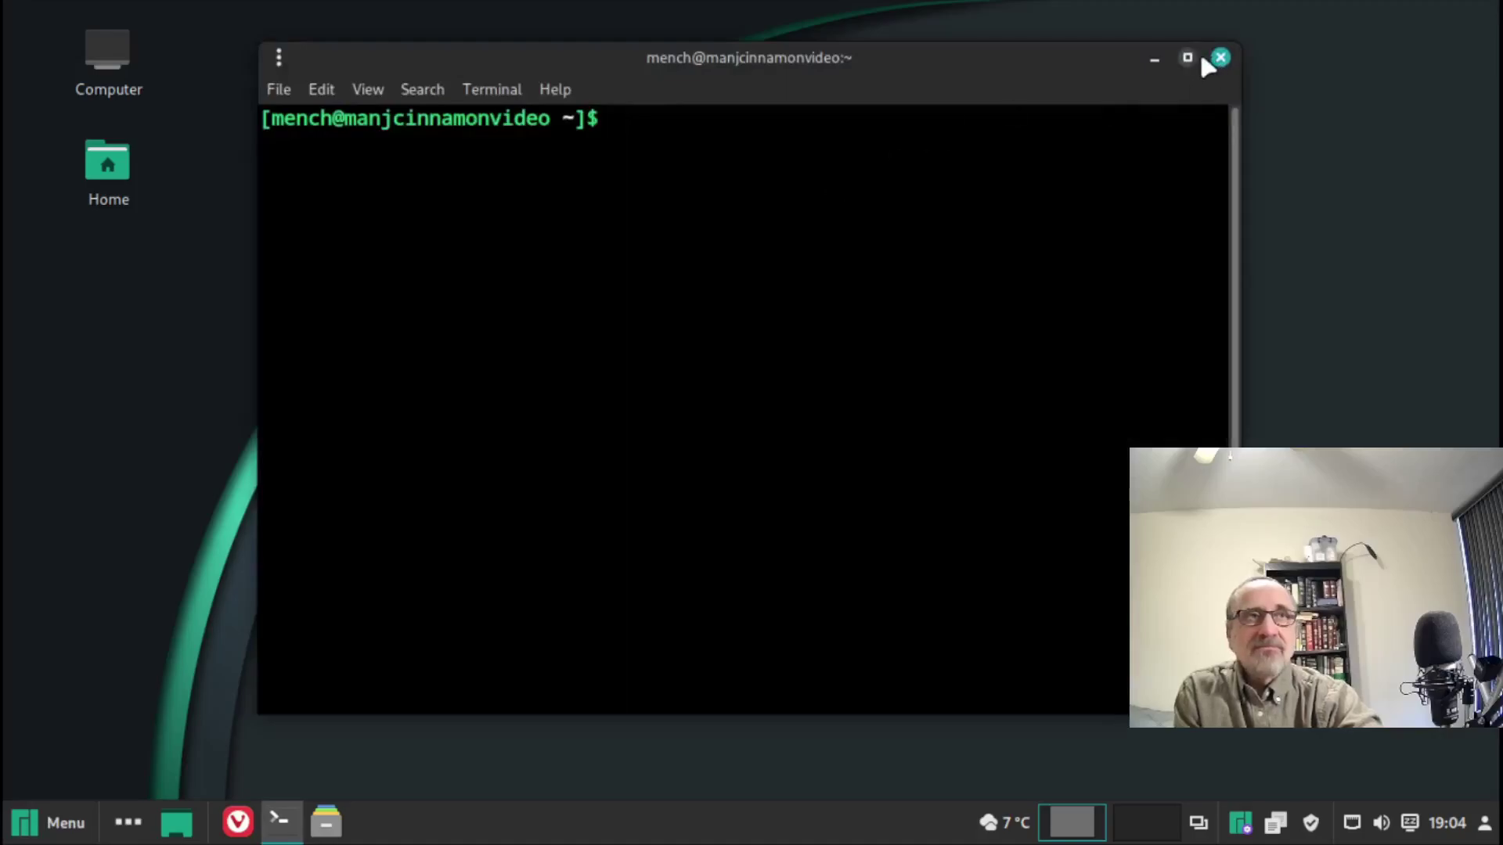
{"action": "left_click", "coordinate": [1188, 58]}
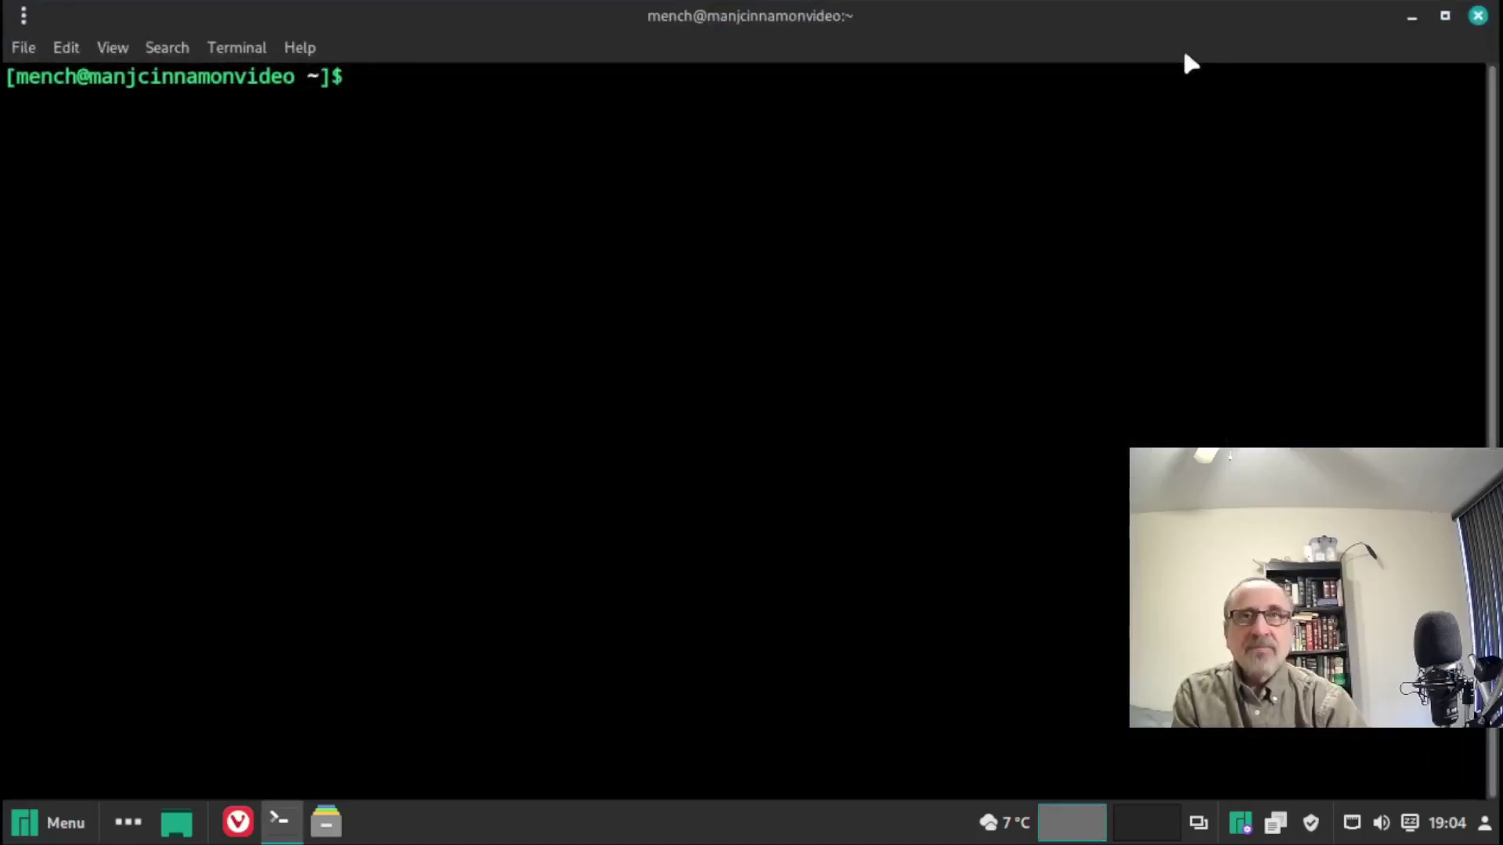
{"action": "type", "text": "neofetch"}
{"action": "key", "text": "Return"}
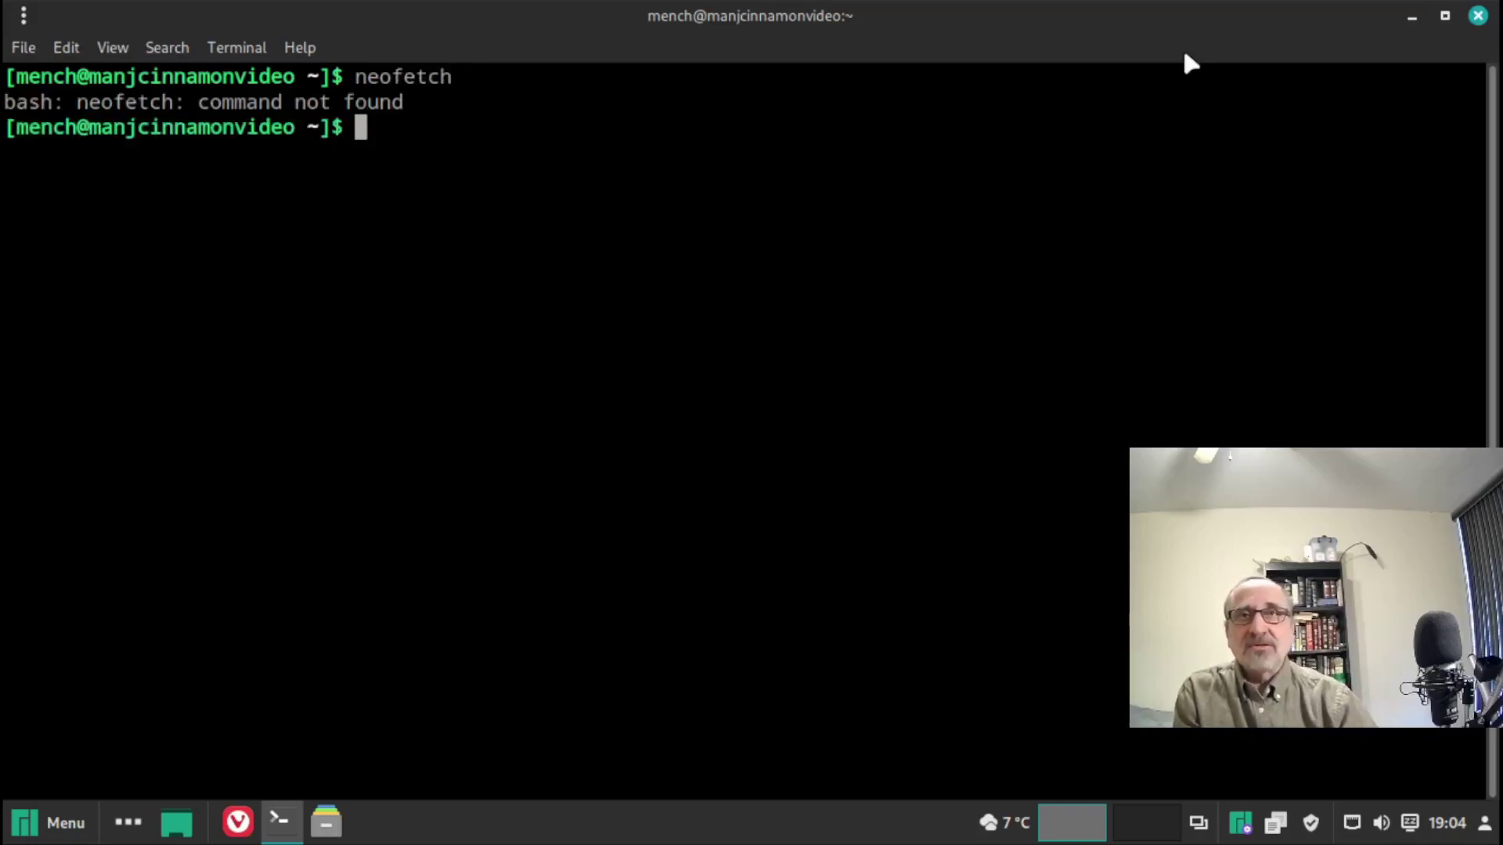
{"action": "type", "text": "sudo pacam"}
Step: Install neofetch with sudo pacman -S neofetch, then clear the screen
{"action": "key", "text": "BackSpace"}
{"action": "type", "text": "man -S neof"}
{"action": "key", "text": "BackSpace"}
{"action": "type", "text": "fetch"}
{"action": "key", "text": "Return"}
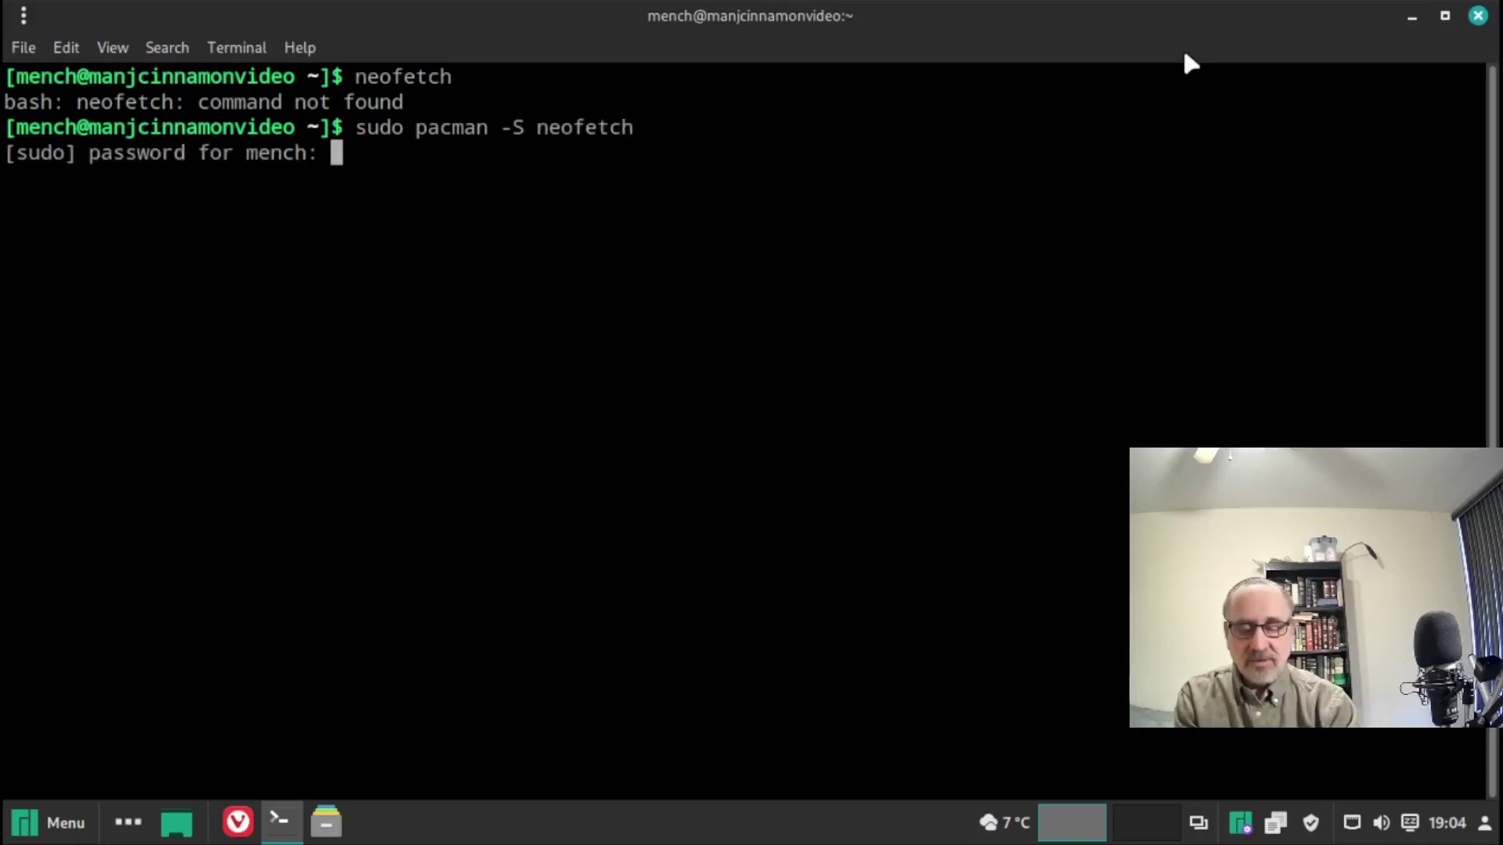
{"action": "key", "text": "Return"}
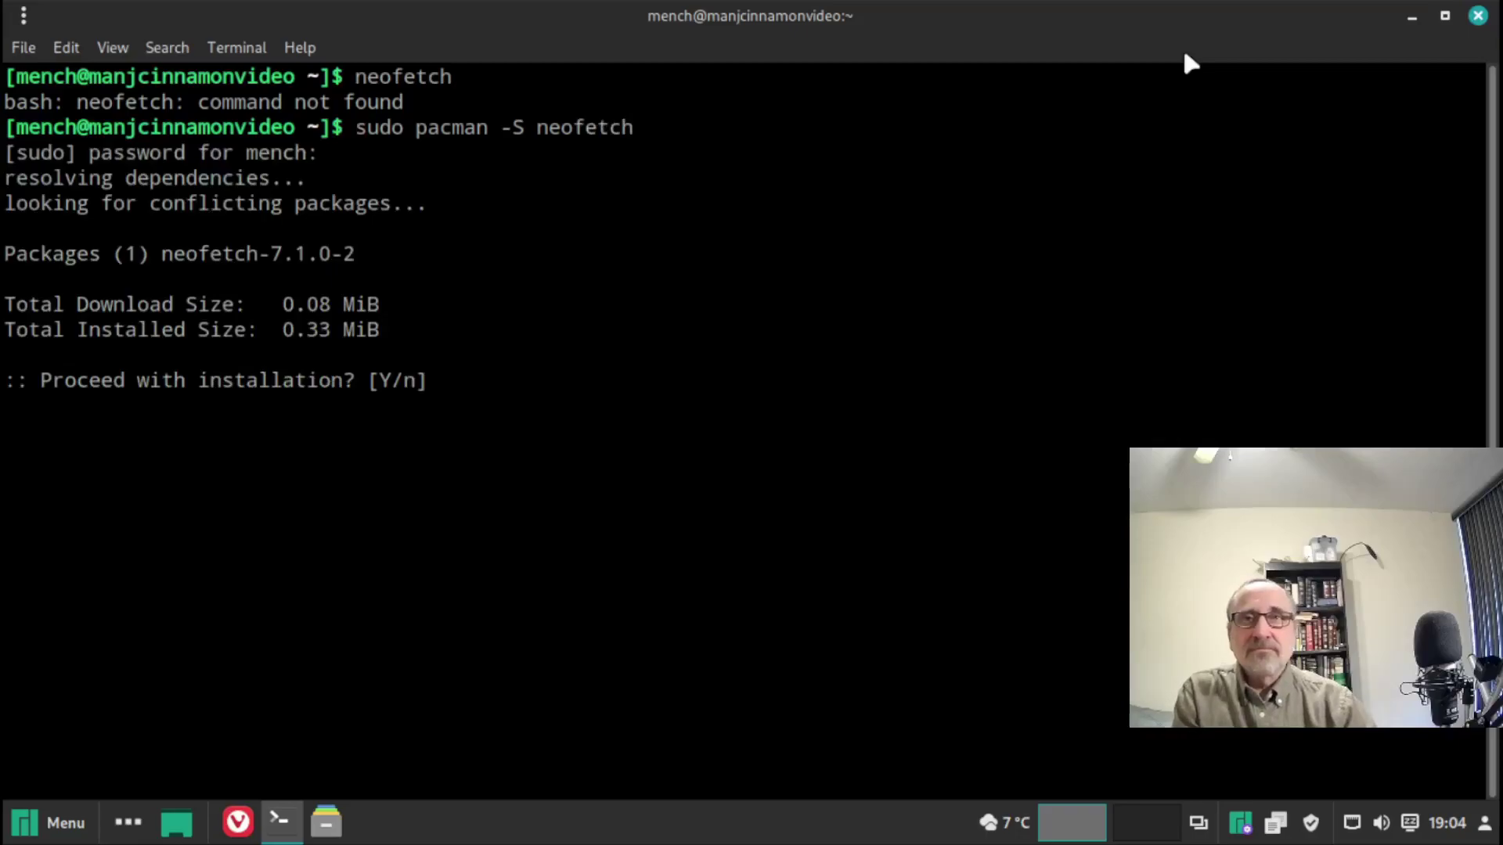
{"action": "key", "text": "Return"}
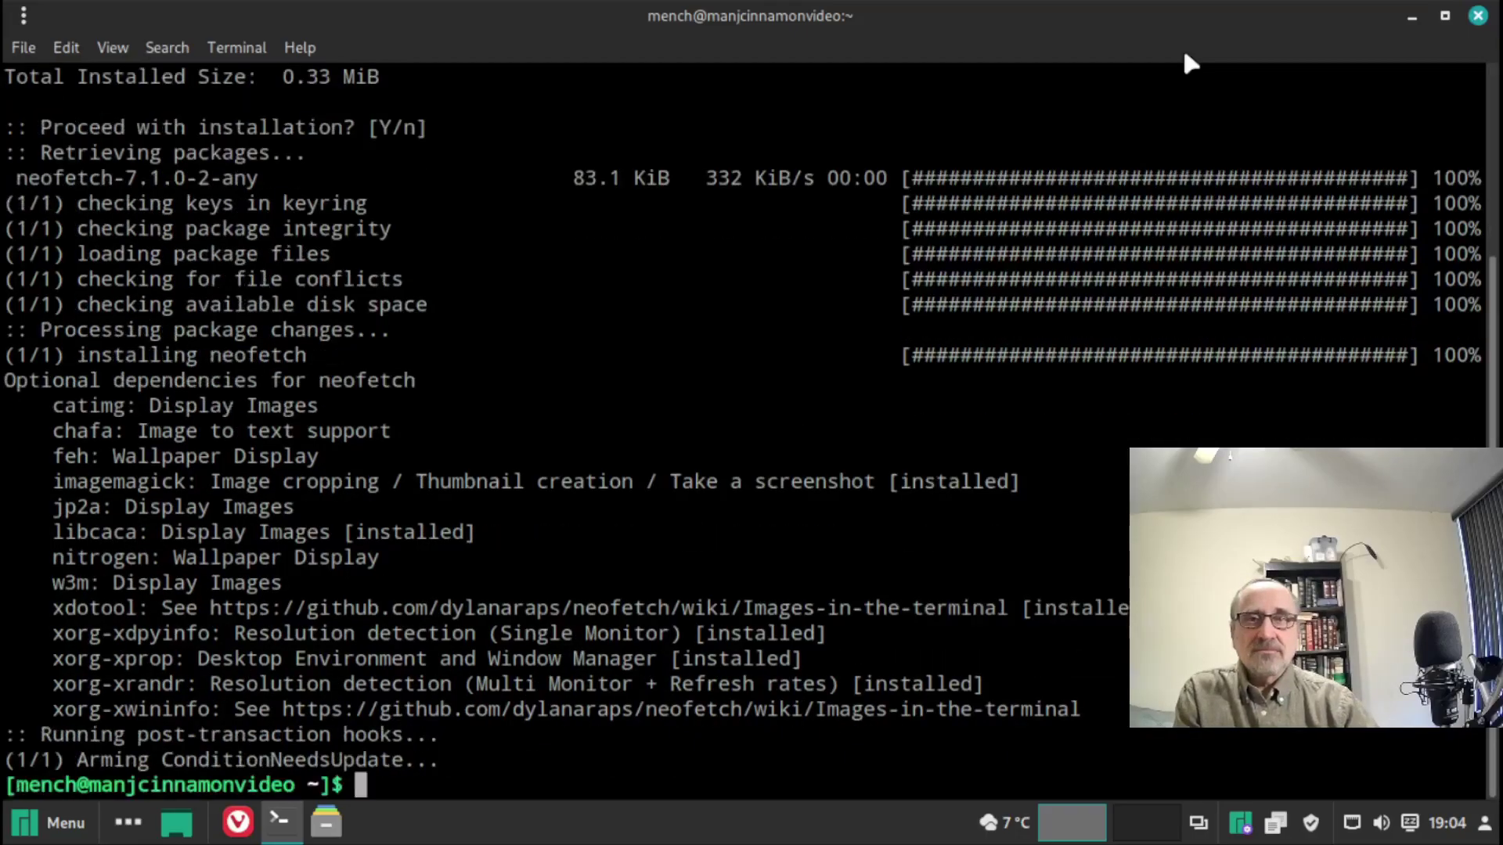
{"action": "key", "text": "ctrl+l"}
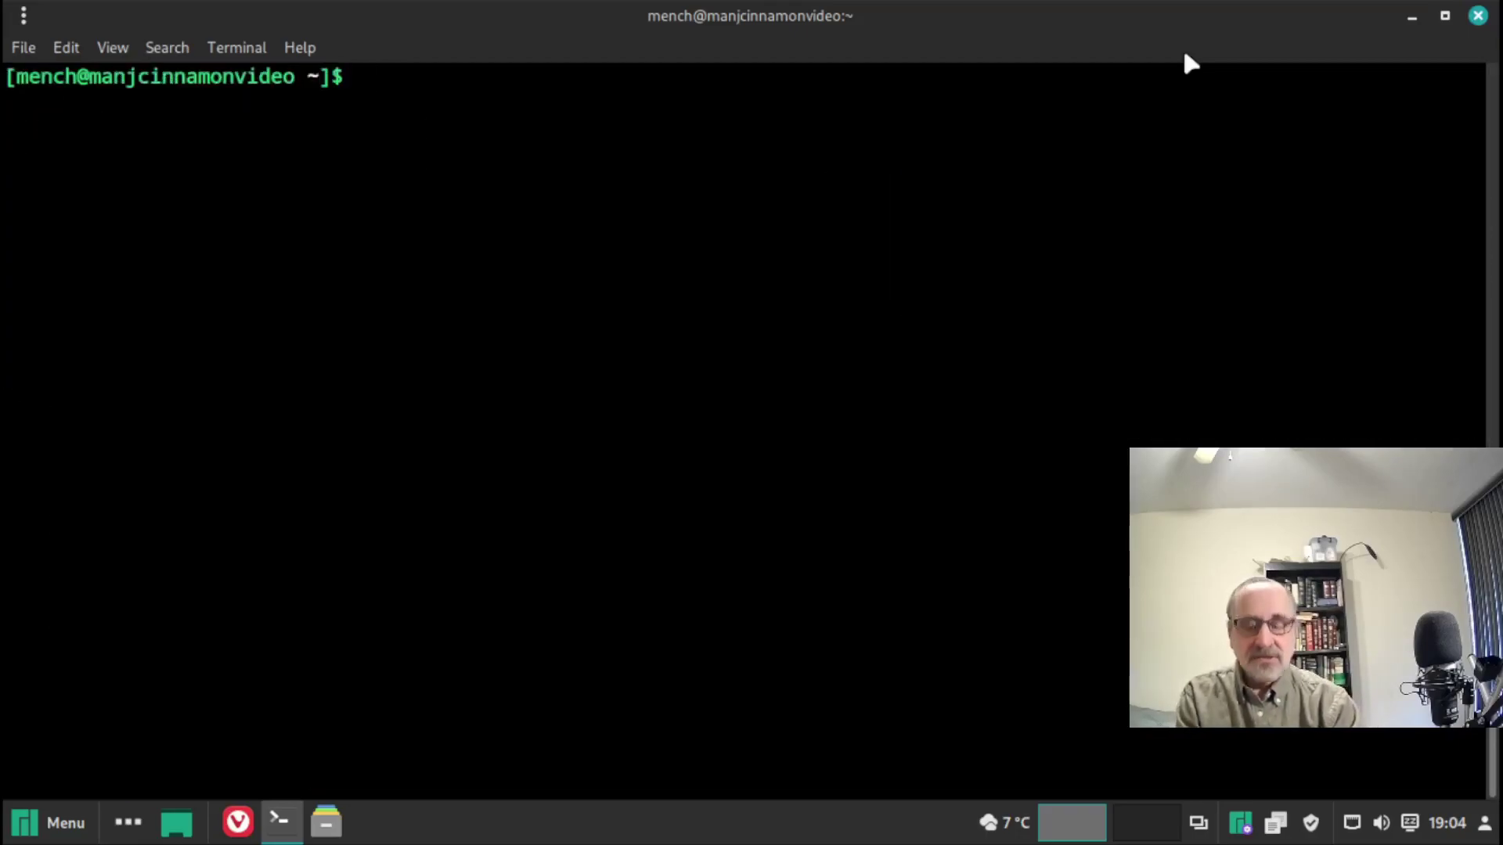
{"action": "type", "text": "neo"}
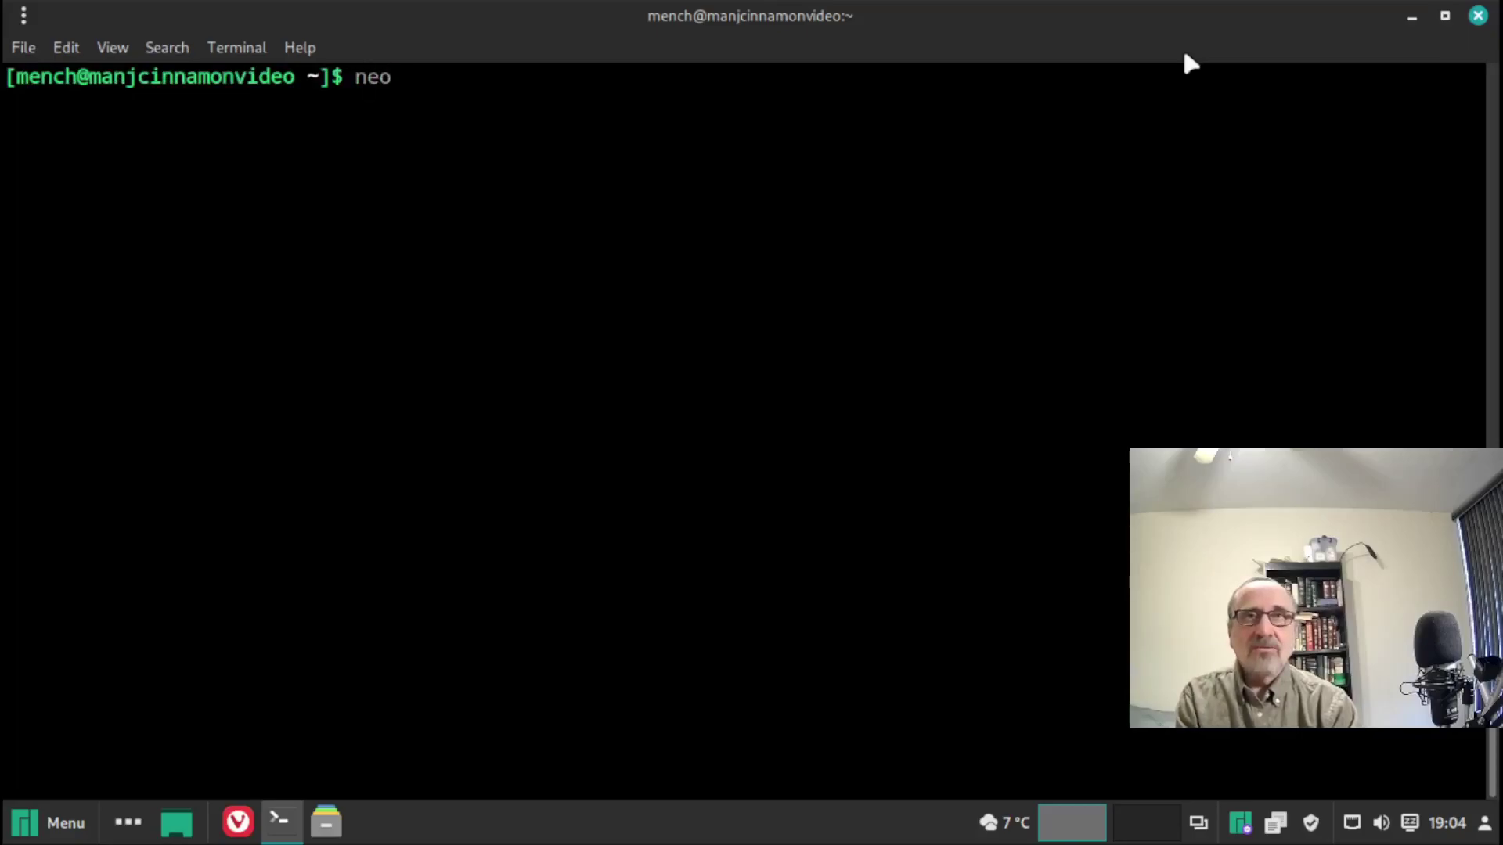
{"action": "type", "text": "fetch"}
Step: Run neofetch to print the Manjaro logo with Cinnamon 5.6.8 and 3920MiB memory
{"action": "key", "text": "Return"}
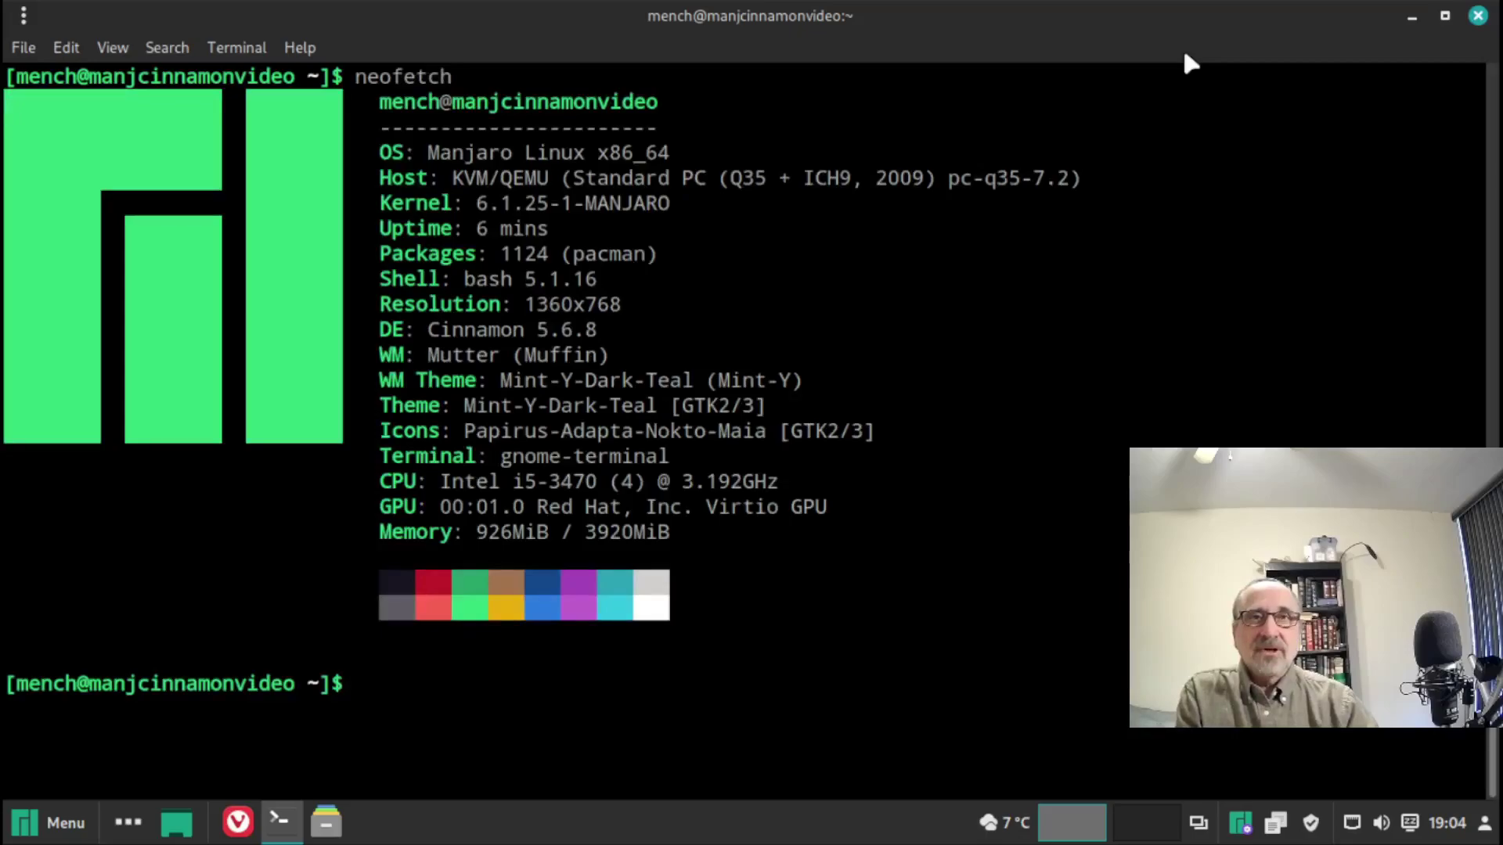